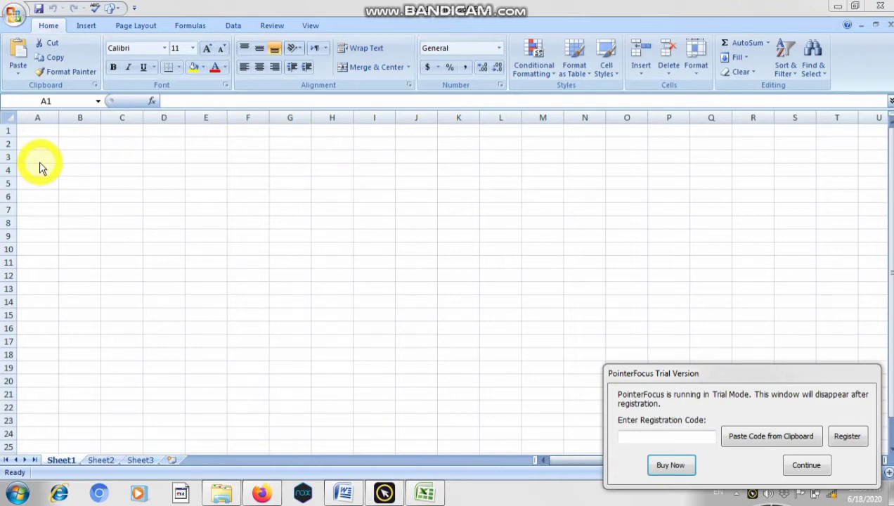
- Move the trial notice out of the way and enter the heading SUM in cell A4
drag(678, 375, 664, 503)
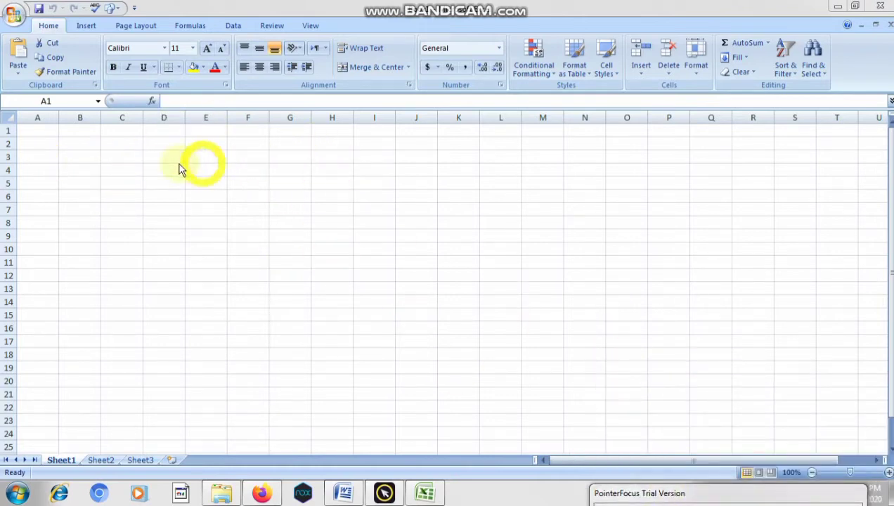
click(45, 173)
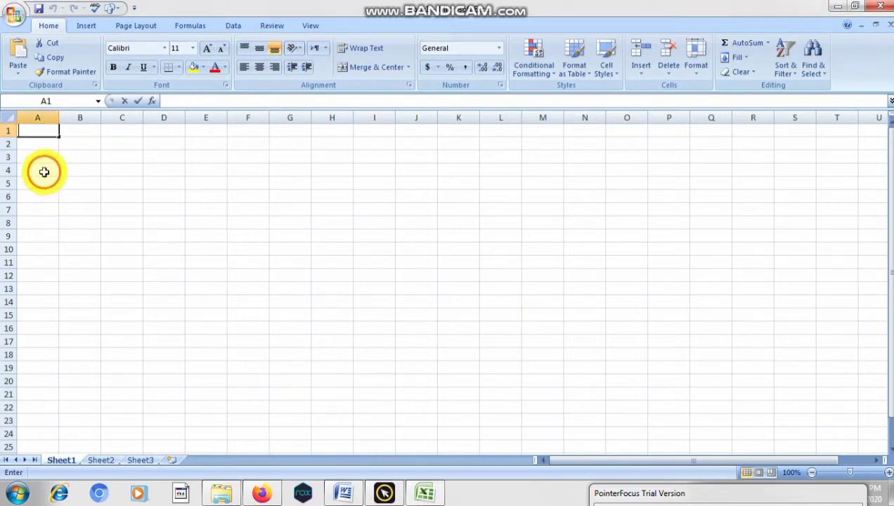
click(45, 172)
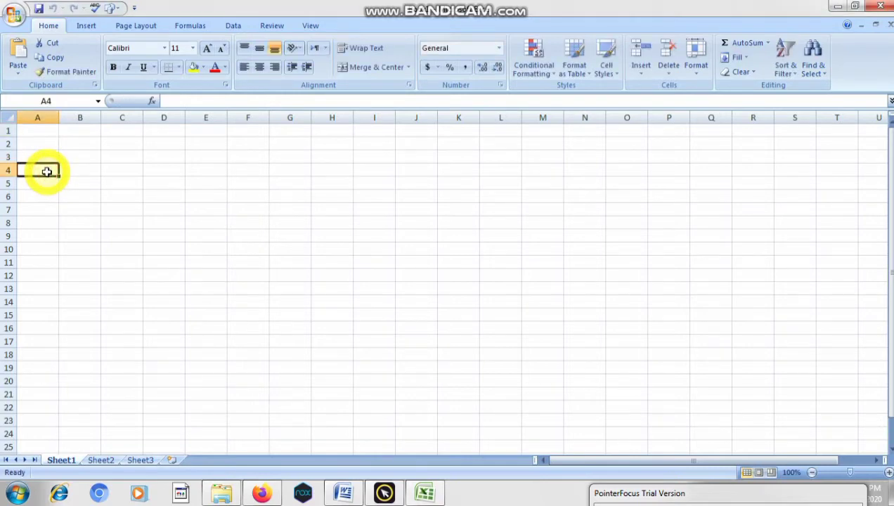
text(Sum)
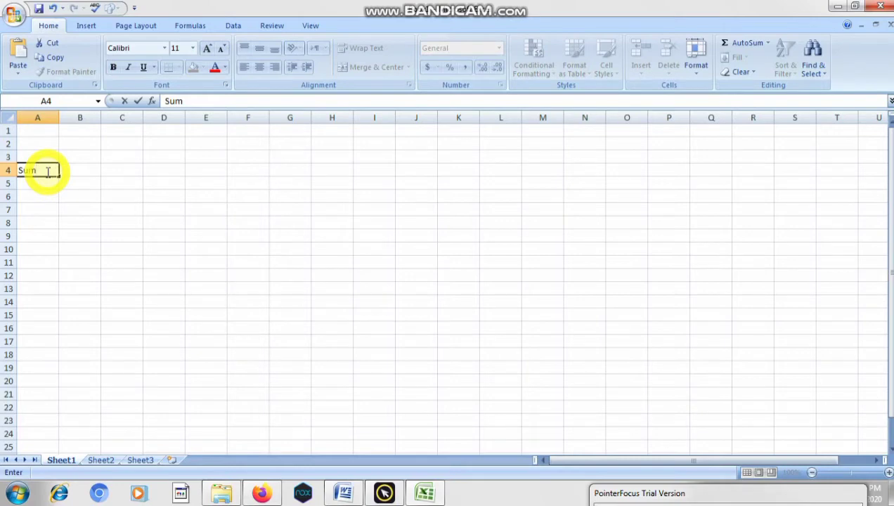
key(BackSpace)
key(BackSpace)
text(UM)
click(159, 196)
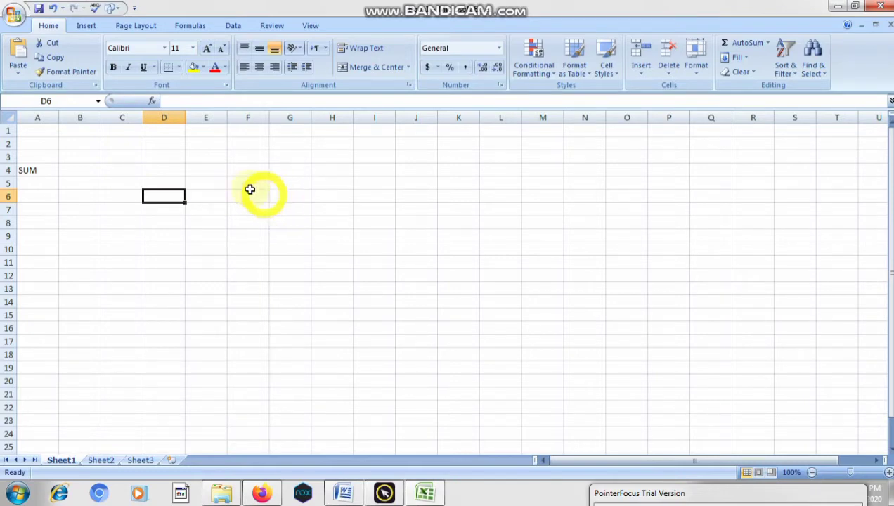
- Enter the formula =sum(A1:A5) in cell E4
double_click(210, 170)
text(=)
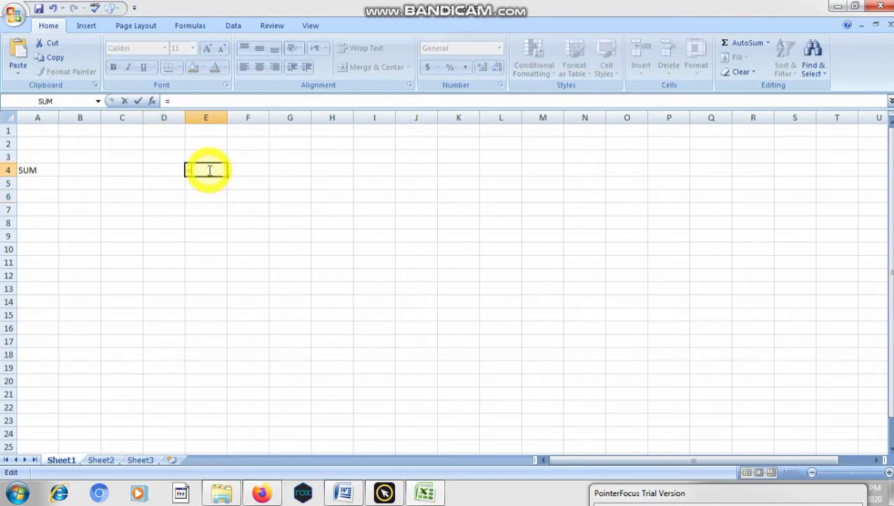
text(sun)
key(BackSpace)
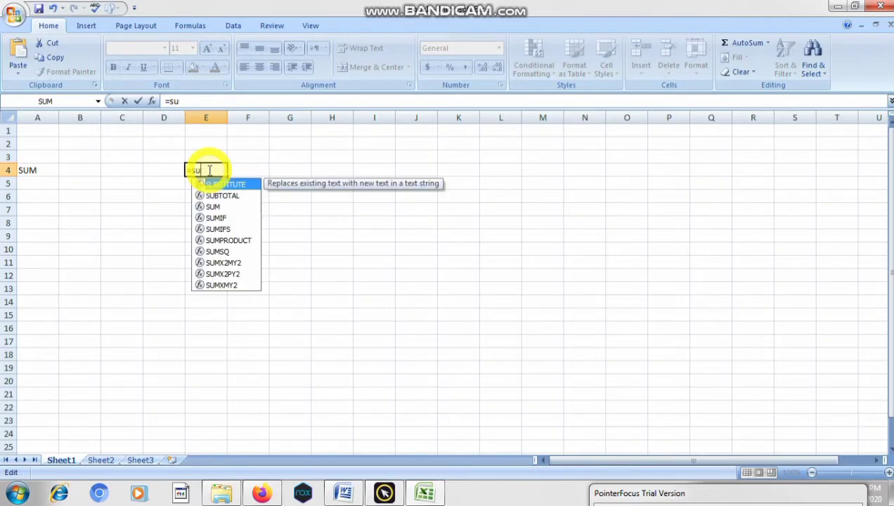
text(m)
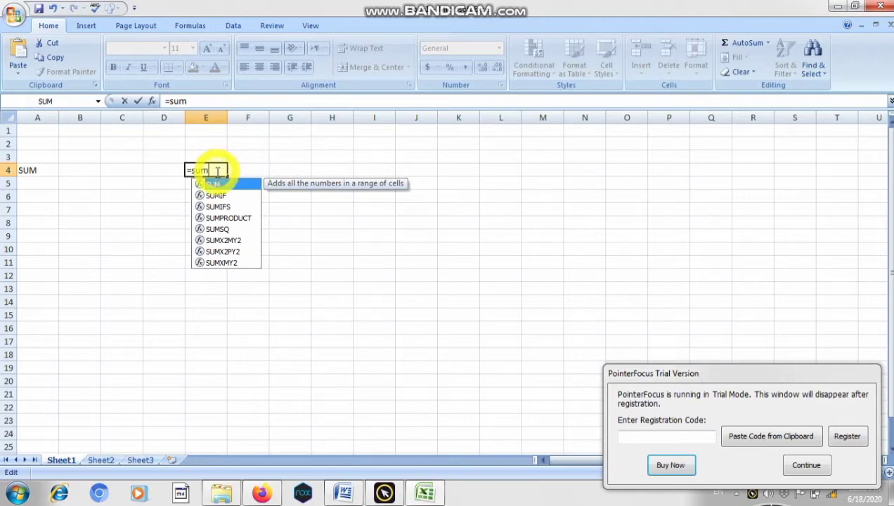
text(()
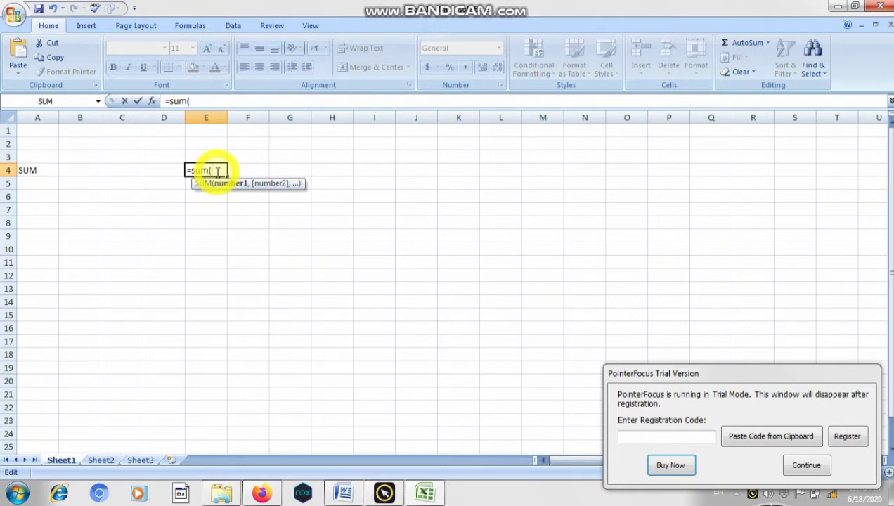
text(a)
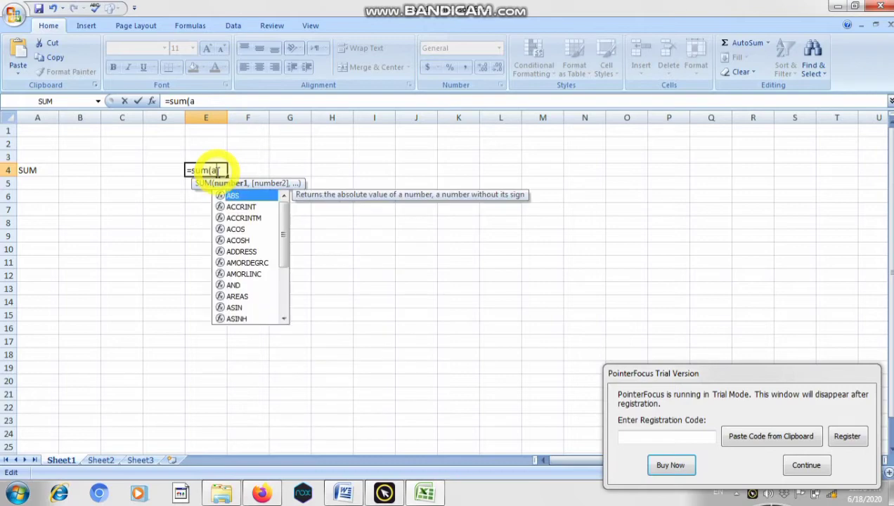
key(BackSpace)
text(A1)
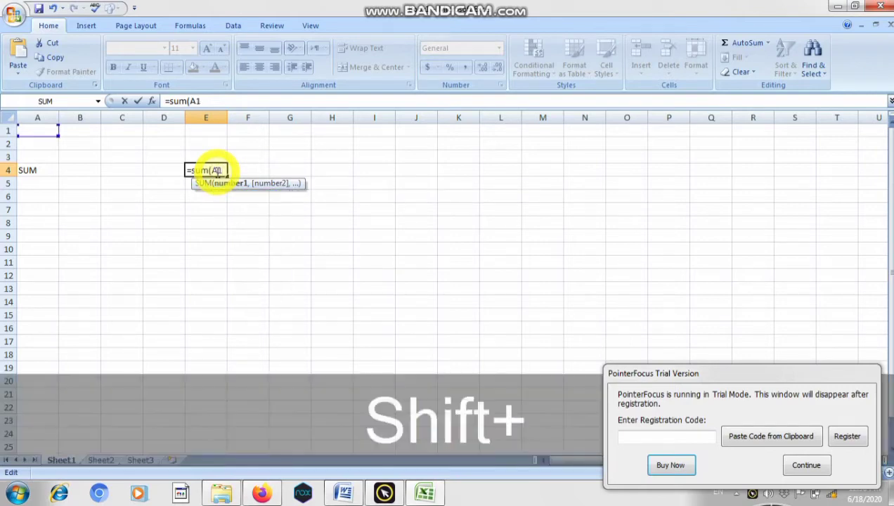
text(:A5)
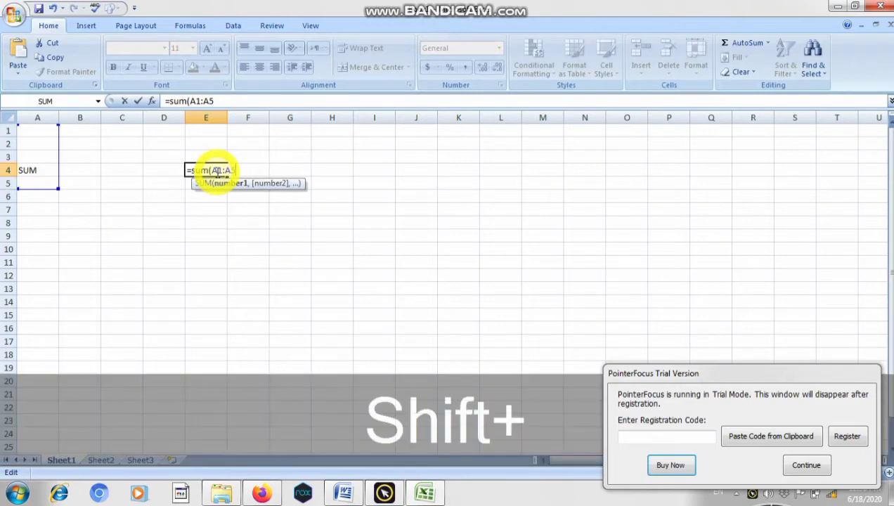
text())
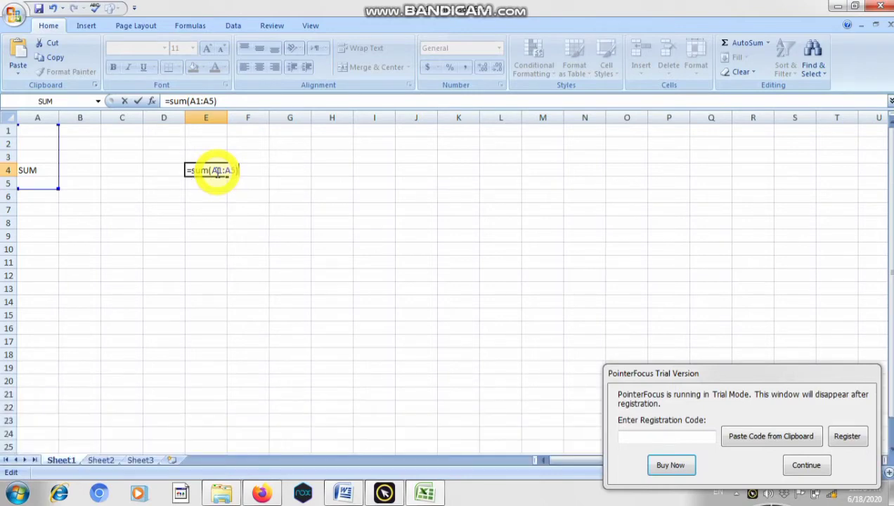
key(Return)
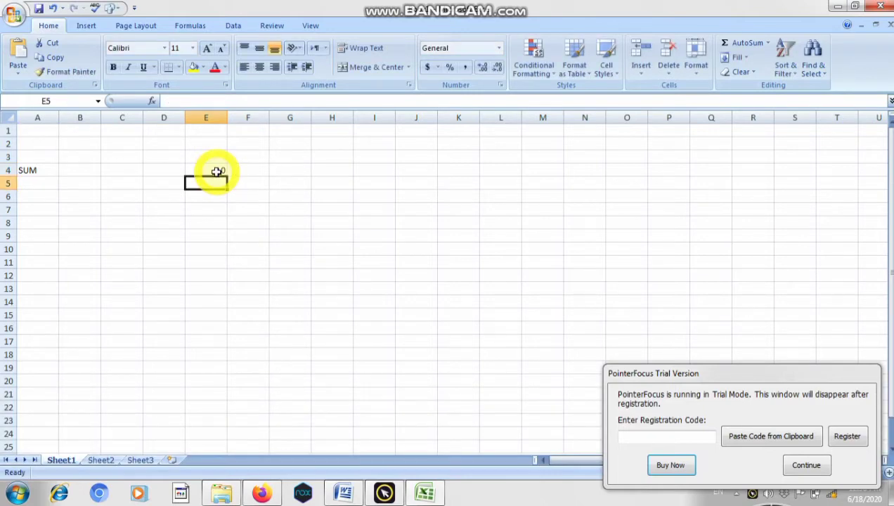
- Center the SUM heading in cell A4 and enlarge its font by two size increments
click(28, 170)
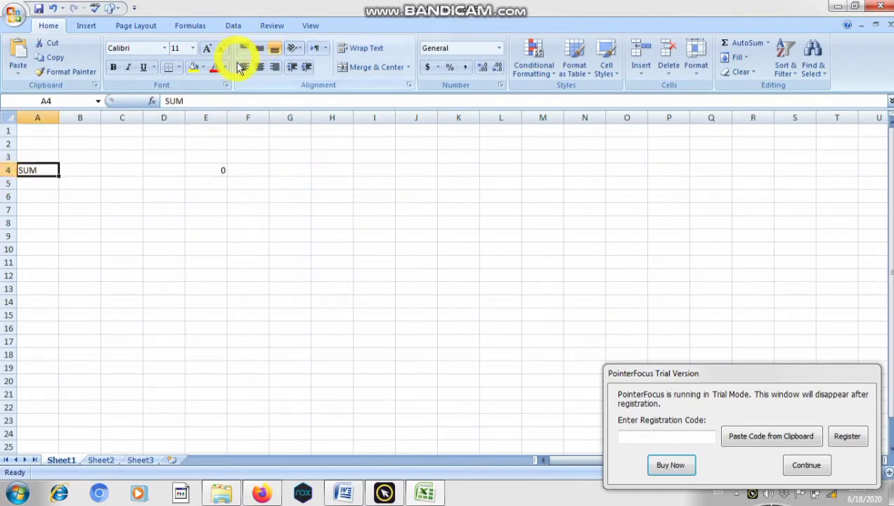
click(259, 69)
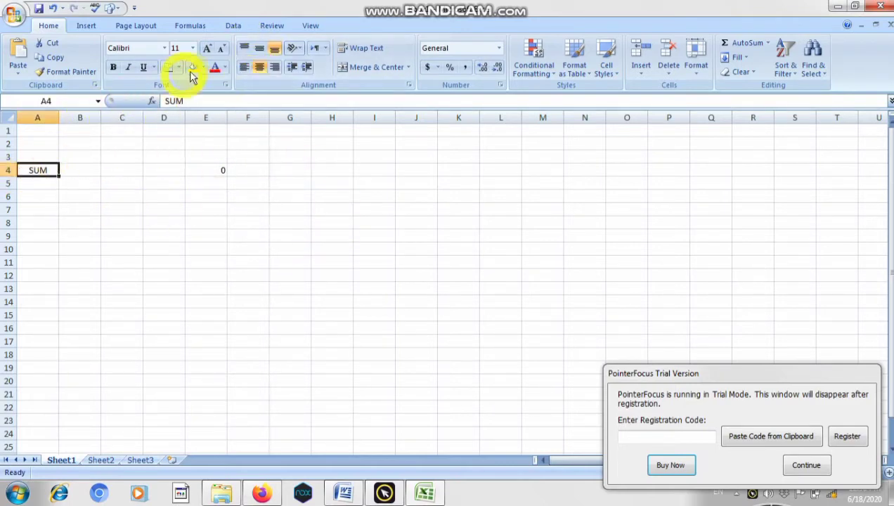
click(205, 50)
click(205, 49)
click(200, 216)
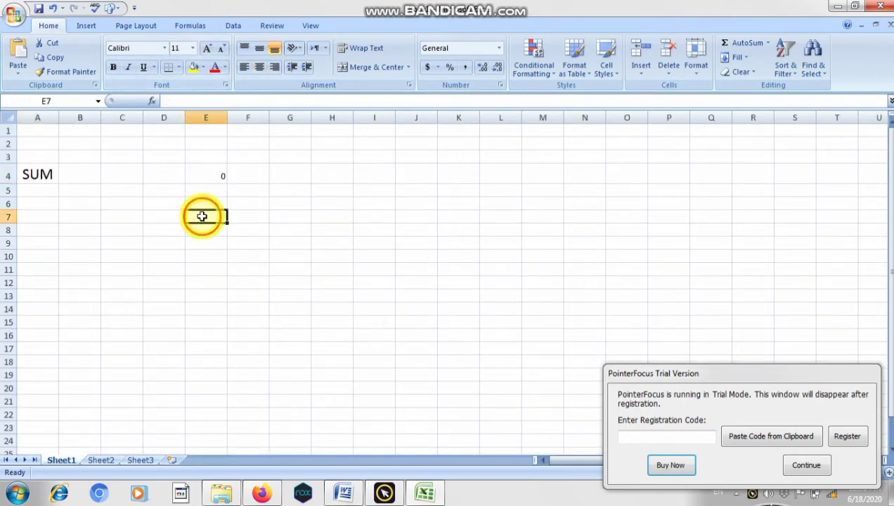
- Clear the formula from cell E4
click(212, 174)
key(Delete)
click(119, 216)
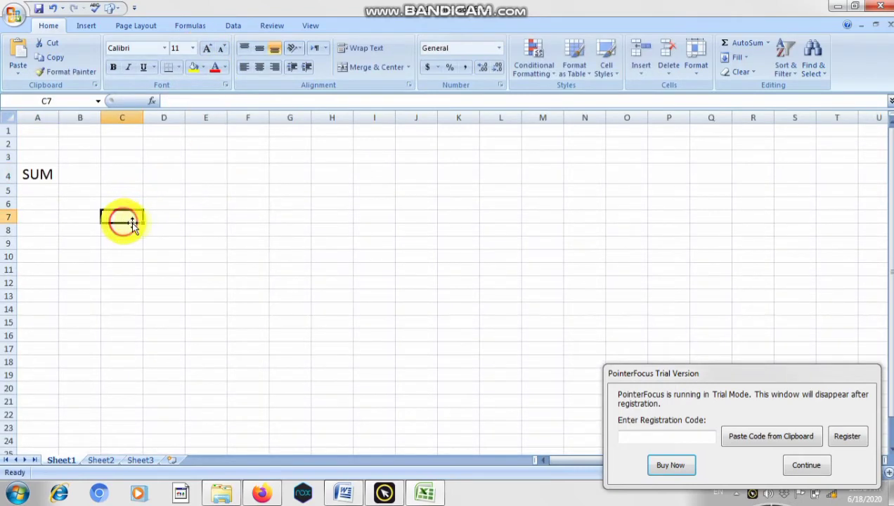
- Enter the numbers 23, 4, 24, 23, 2 and 11 down column D in cells D6 to D11
click(163, 200)
text(23)
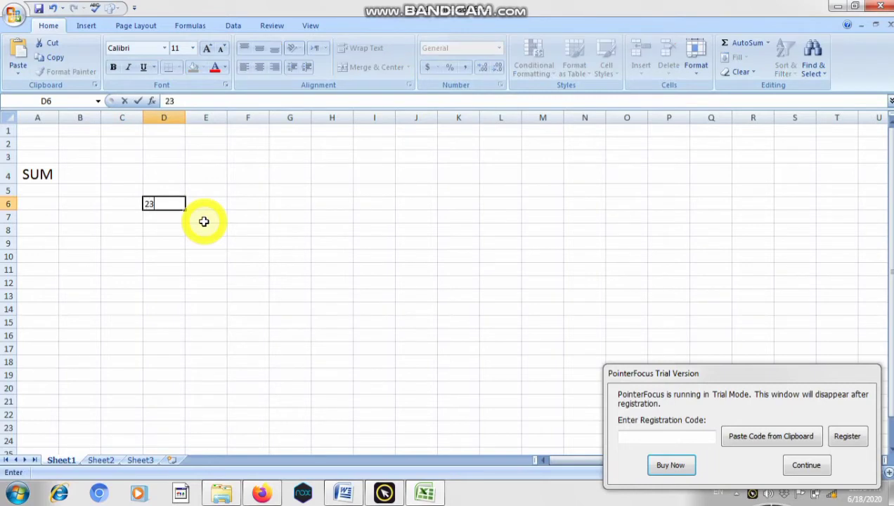
key(Return)
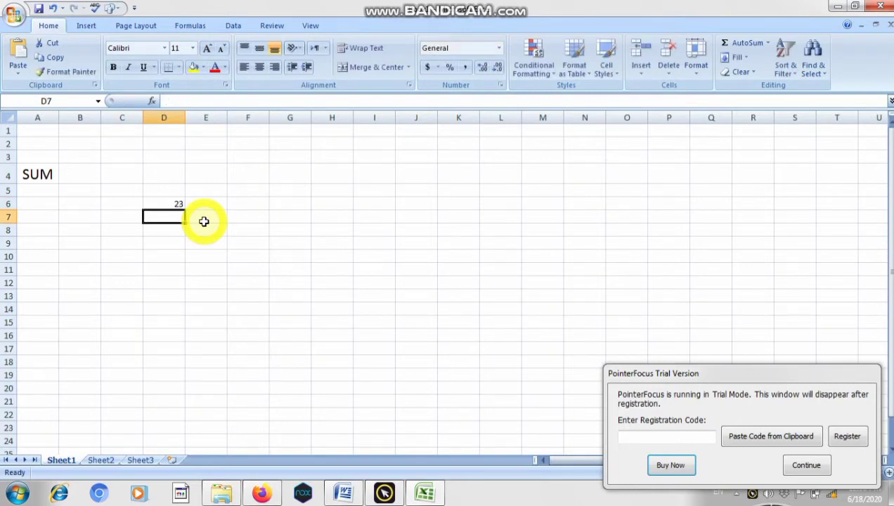
text(4)
key(Return)
text(24)
key(Return)
text(2)
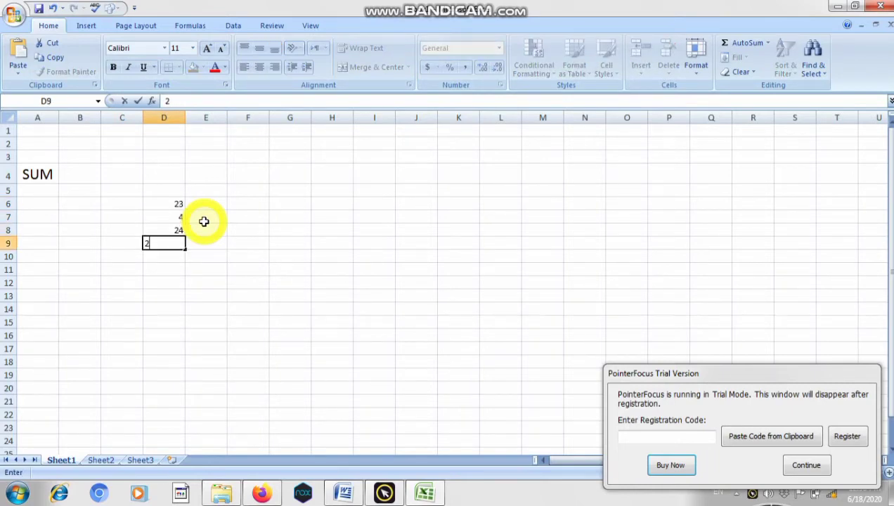
text(3)
key(Return)
text(2)
key(Return)
text(11)
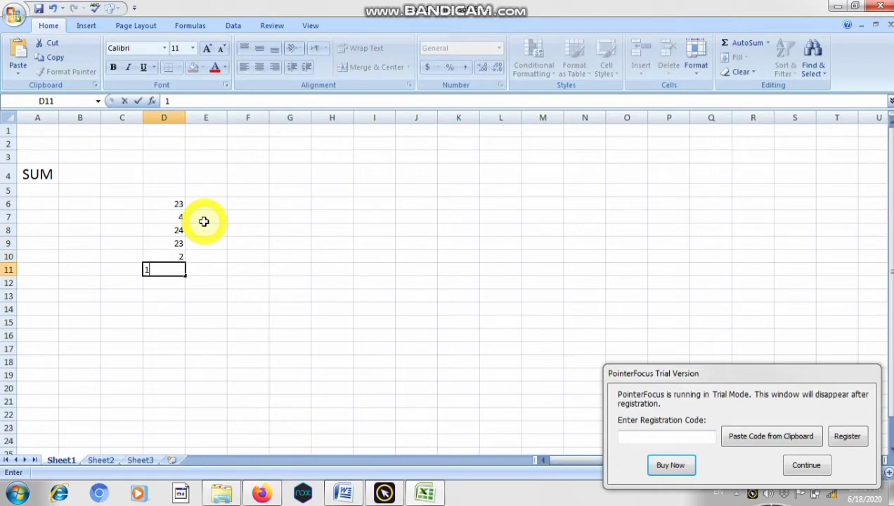
key(Return)
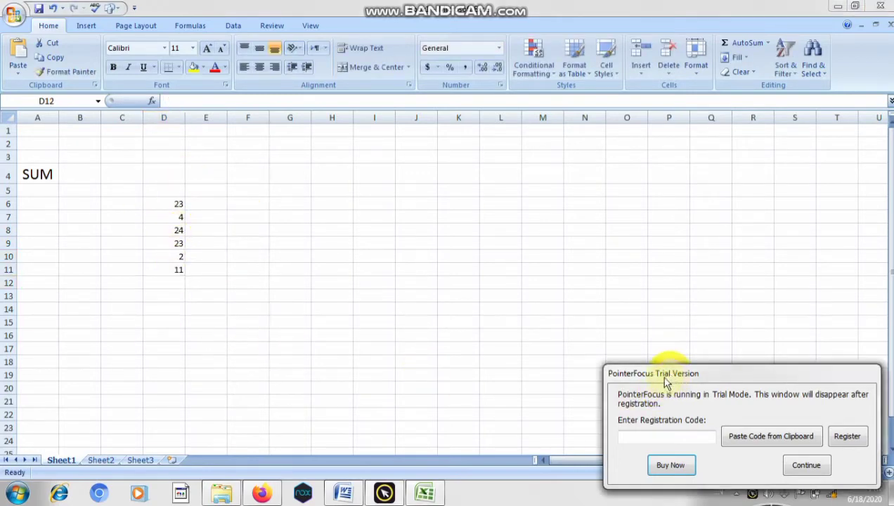
- Move the trial notice aside and total the numbers in cell D13 with the formula =SUM(D6:D11)
drag(660, 375, 542, 484)
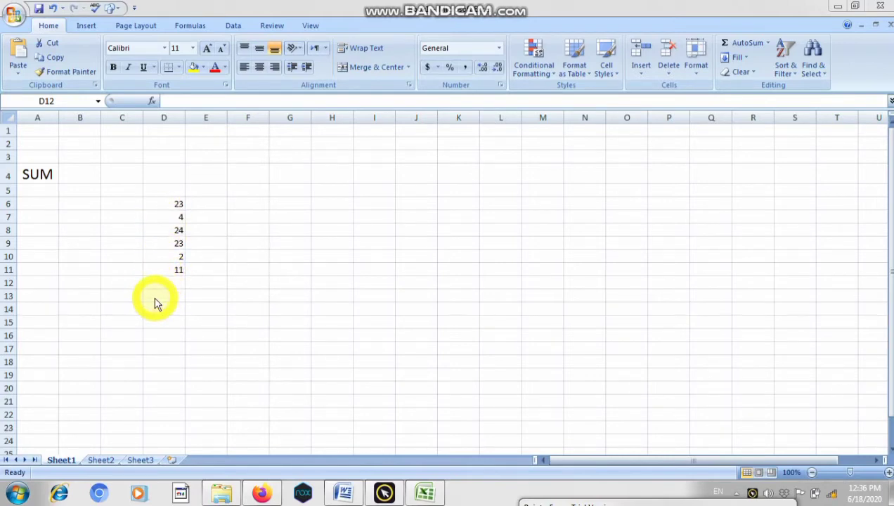
click(155, 296)
click(152, 297)
double_click(152, 297)
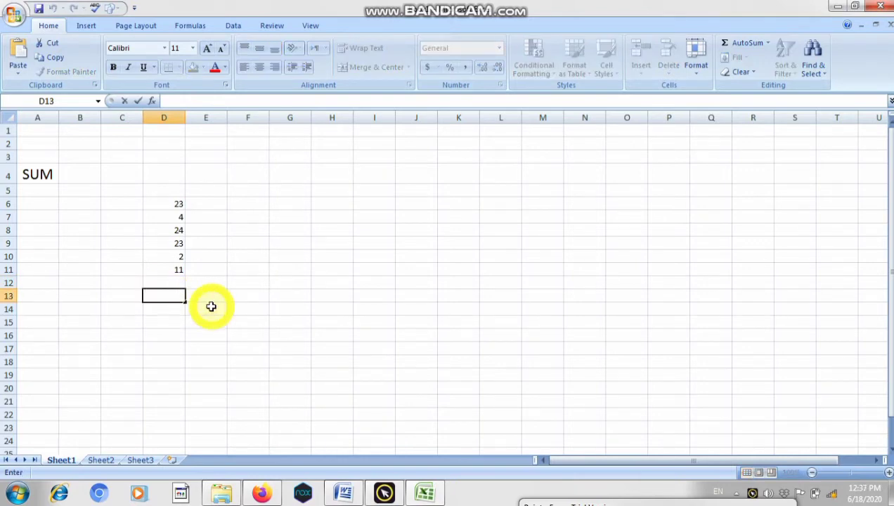
text(=)
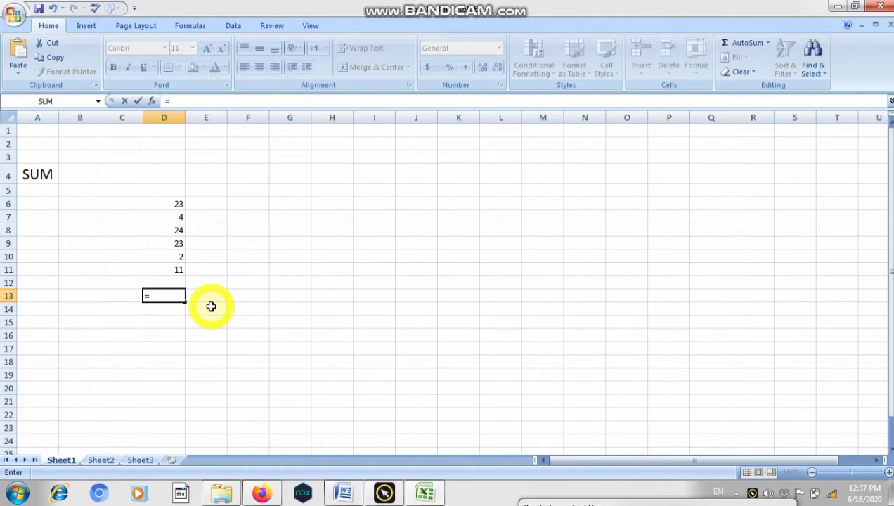
text(SU)
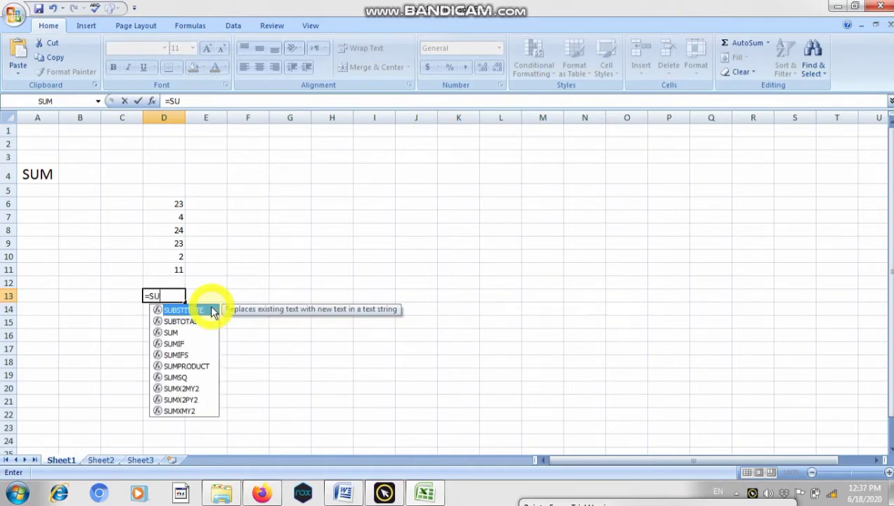
text(M)
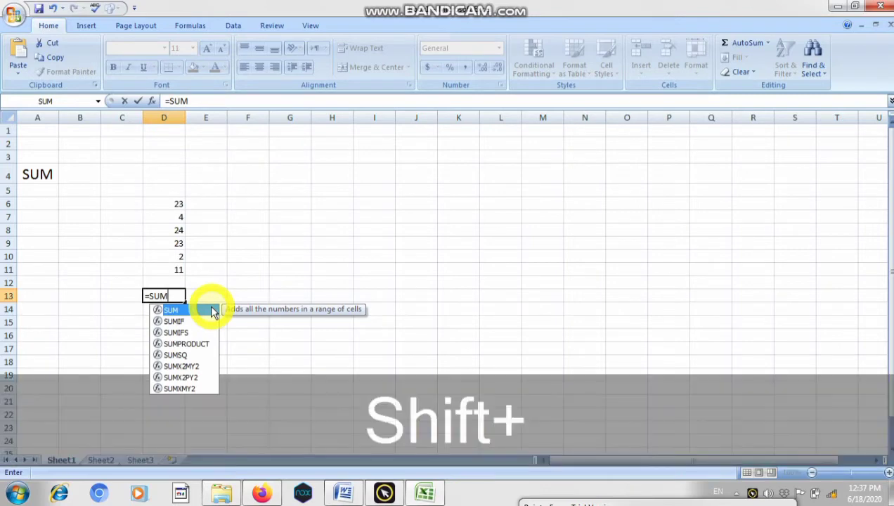
text(()
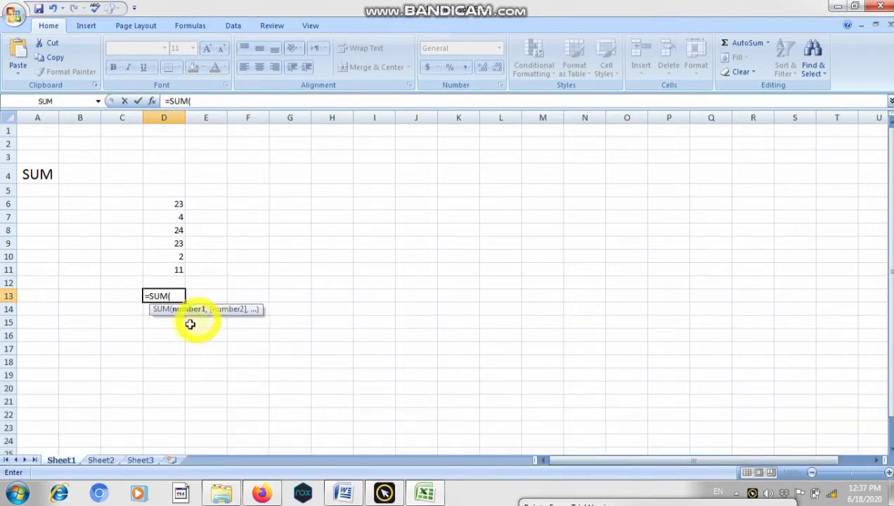
click(166, 203)
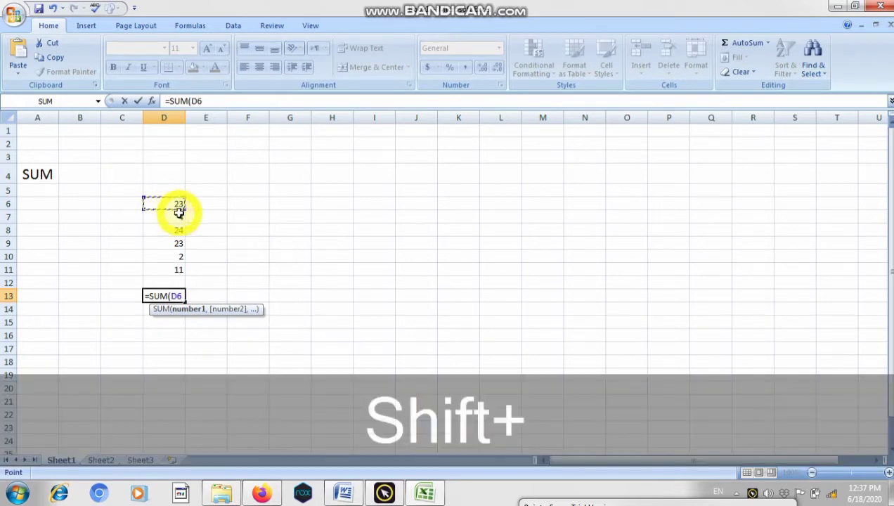
drag(179, 212, 177, 270)
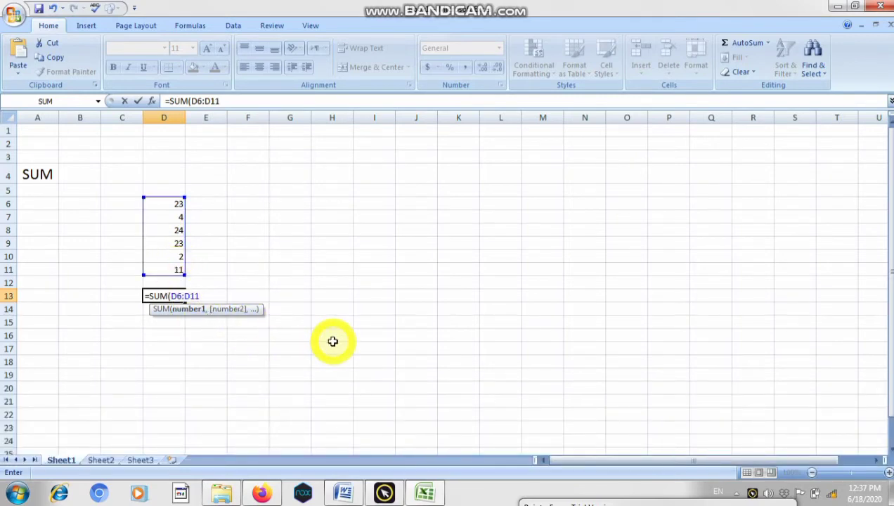
text())
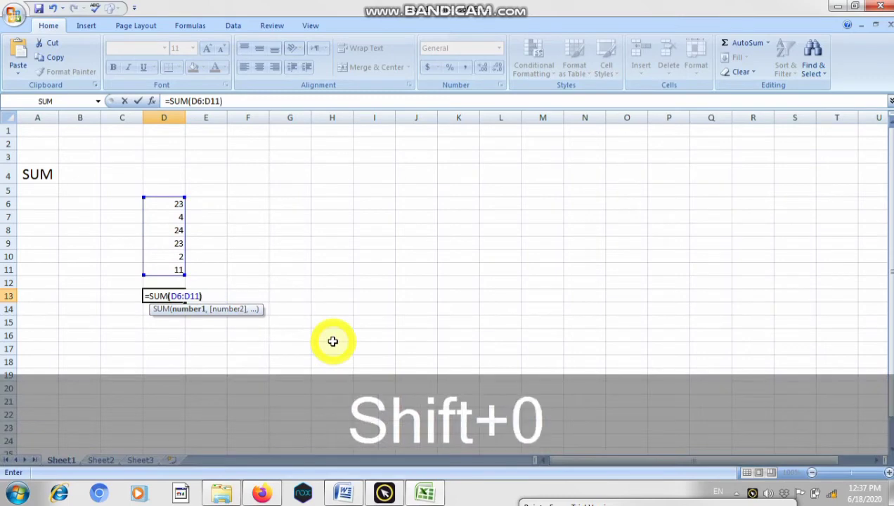
key(Return)
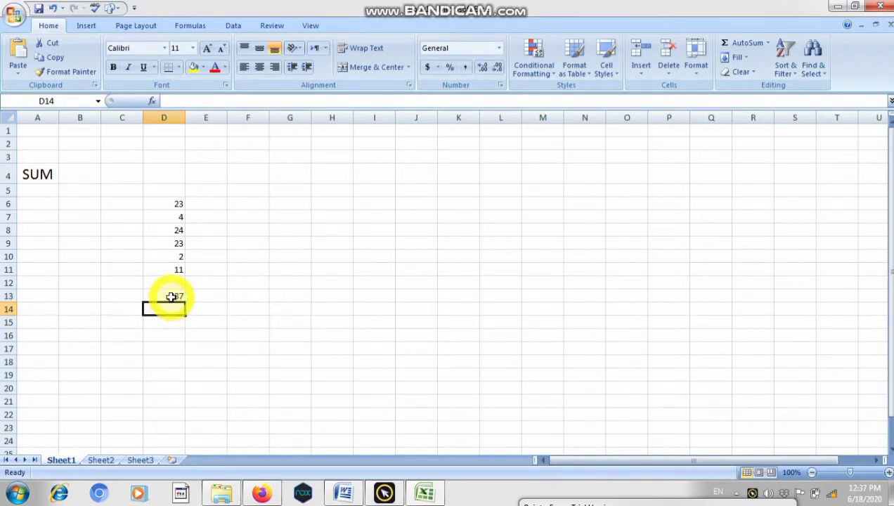
- Review the added numbers in column D and the sum formula in cell D13
click(169, 204)
click(171, 216)
click(169, 231)
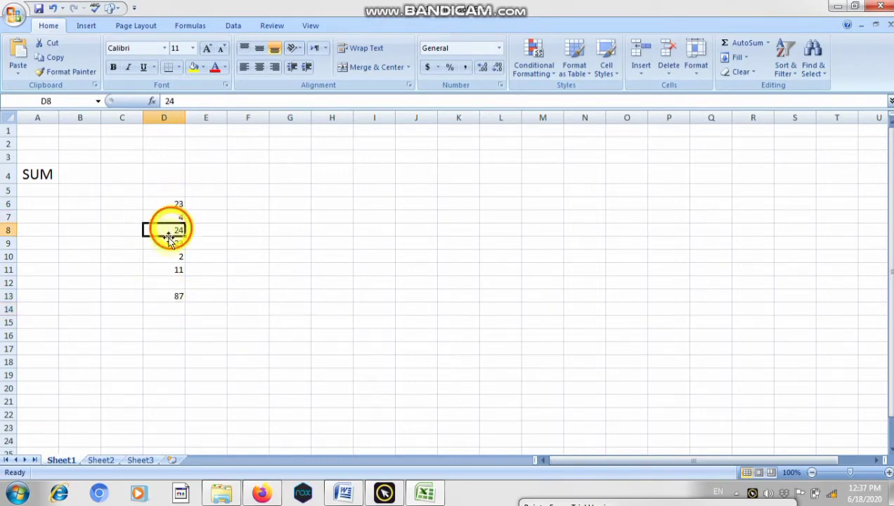
click(168, 256)
click(167, 296)
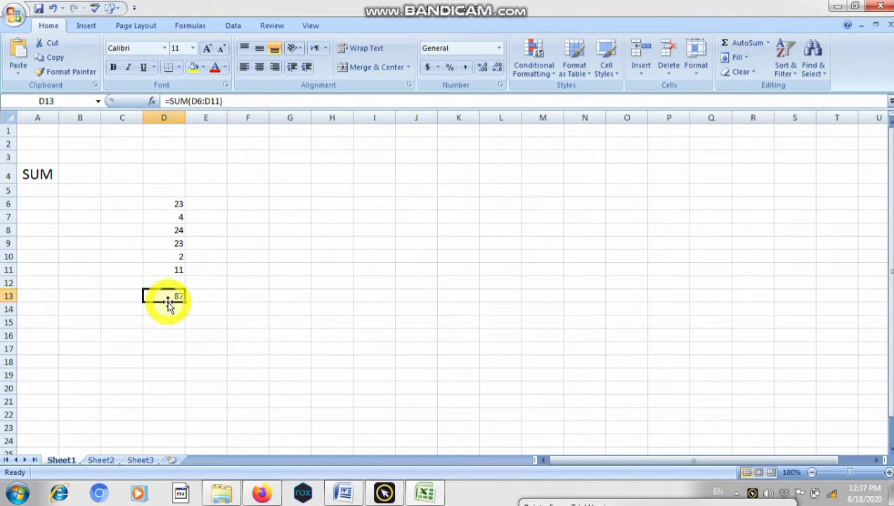
- Colour the total in cell D13 red and add the bold heading SUM in cell D4
click(215, 68)
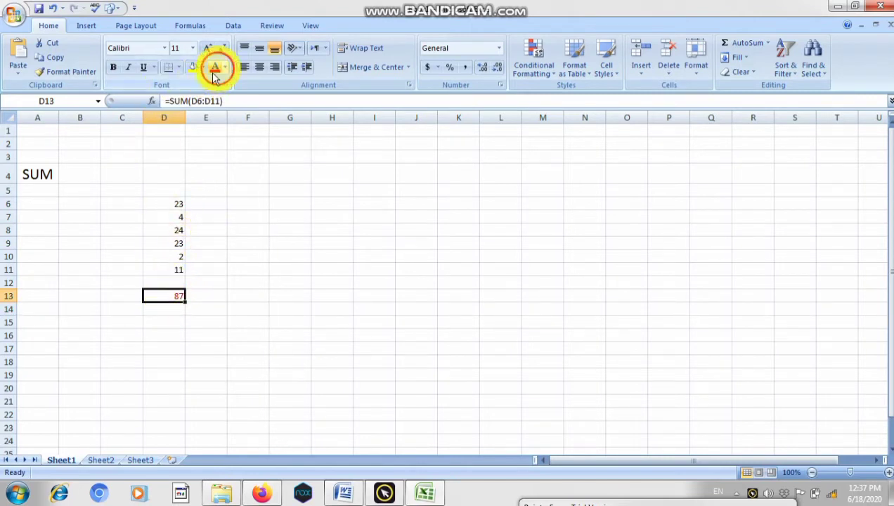
double_click(150, 171)
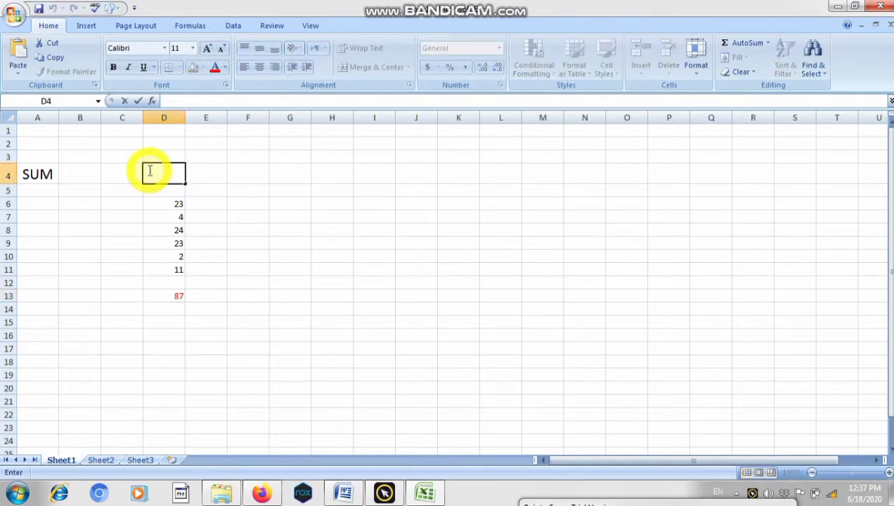
text(SUM)
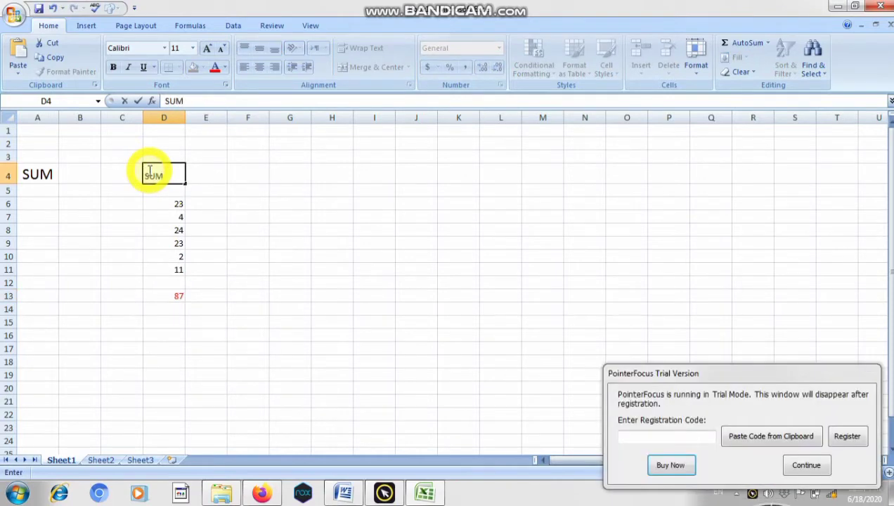
double_click(156, 175)
key(ctrl+b)
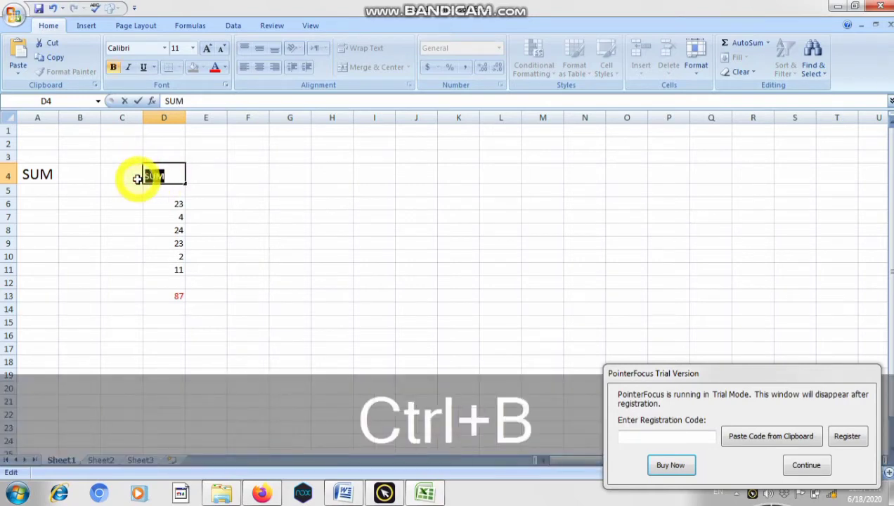
click(175, 177)
click(207, 201)
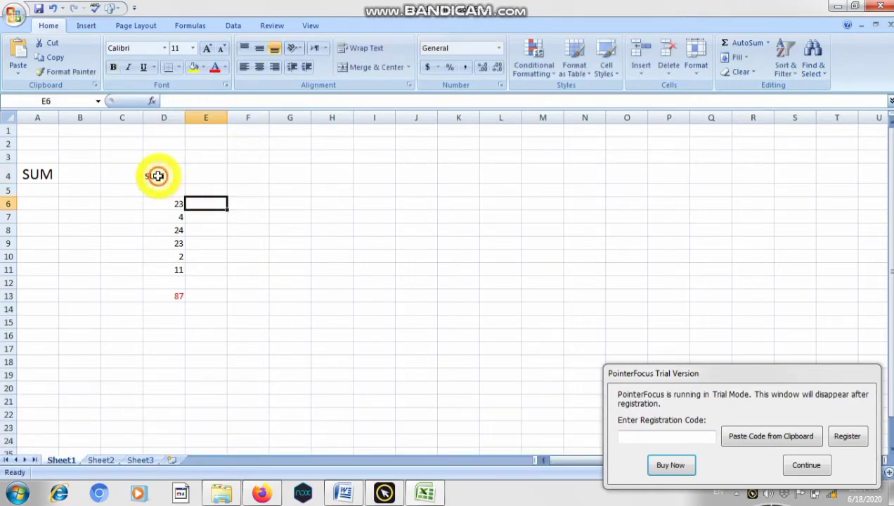
- Clear the SUM label from cell A4 and centre the heading in cell D4
click(157, 176)
click(44, 167)
key(BackSpace)
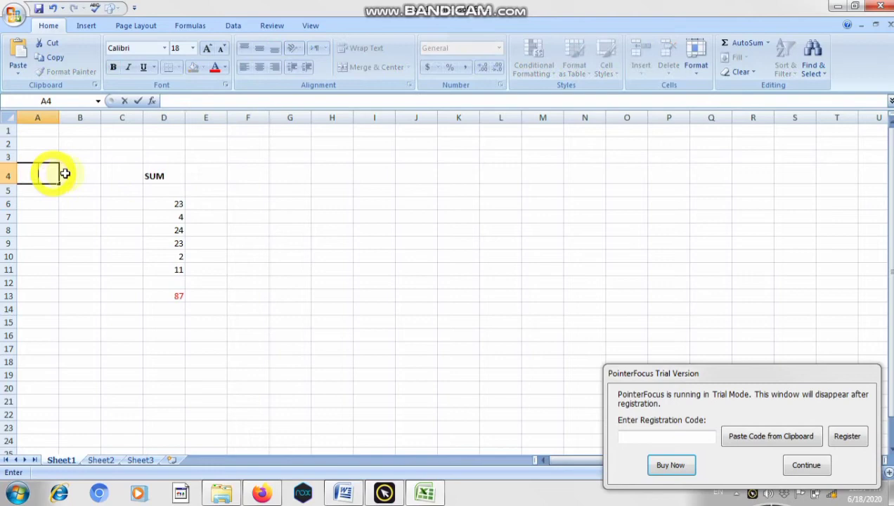
click(144, 173)
click(259, 67)
click(292, 284)
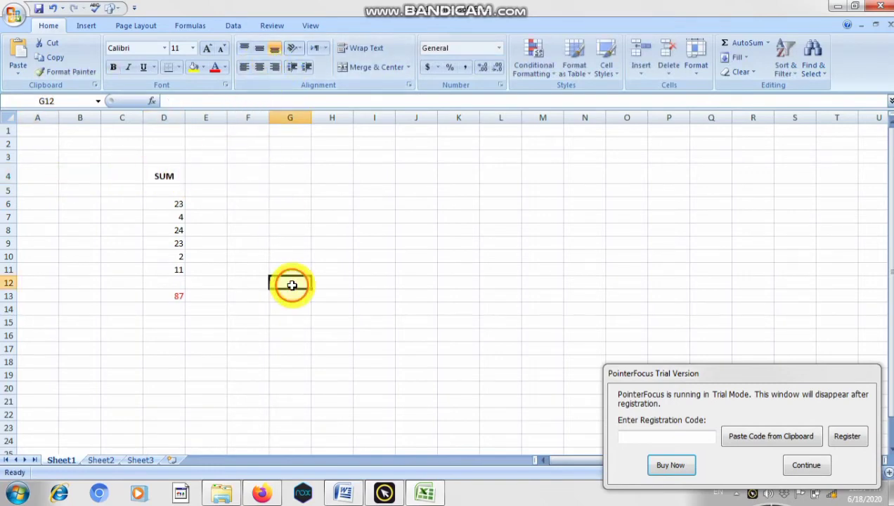
- Enter the heading Product in cell F4
click(248, 175)
key(BackSpace)
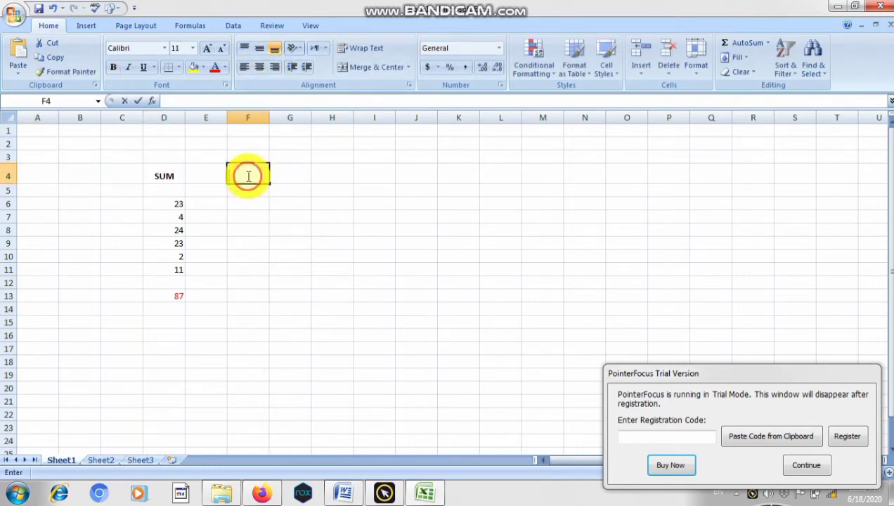
text(P)
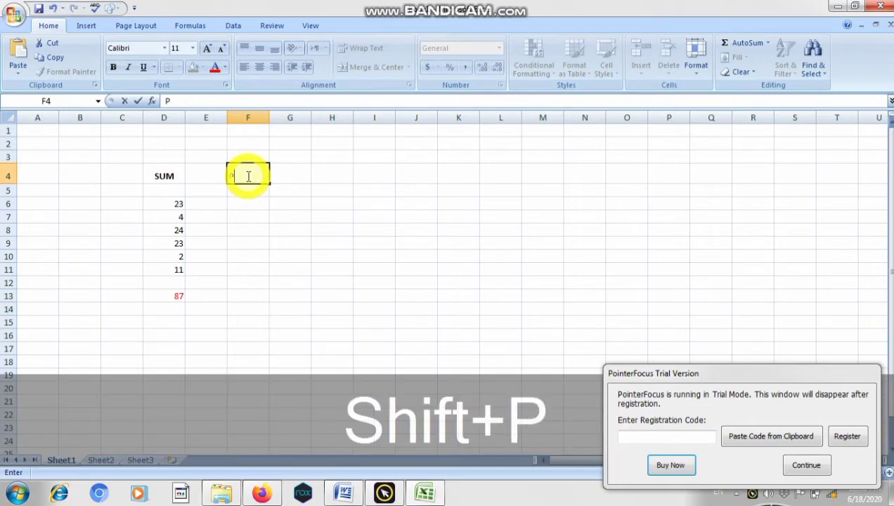
text(roduct)
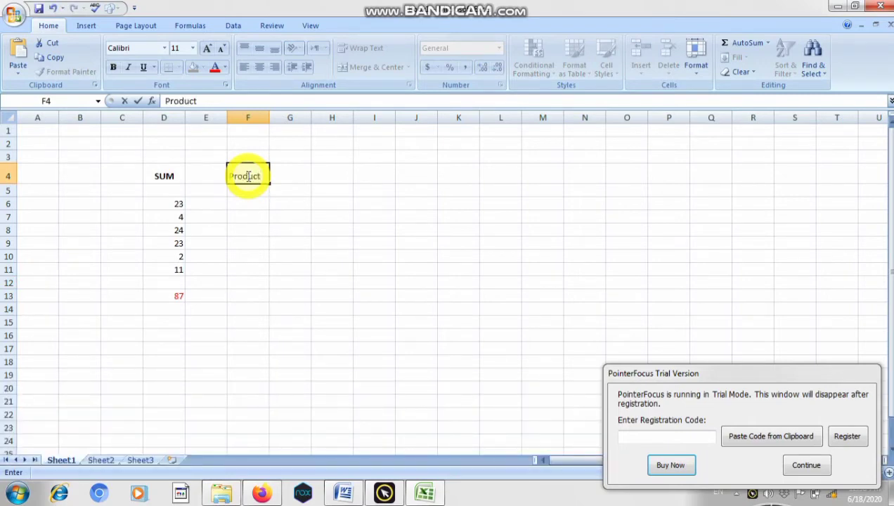
click(272, 229)
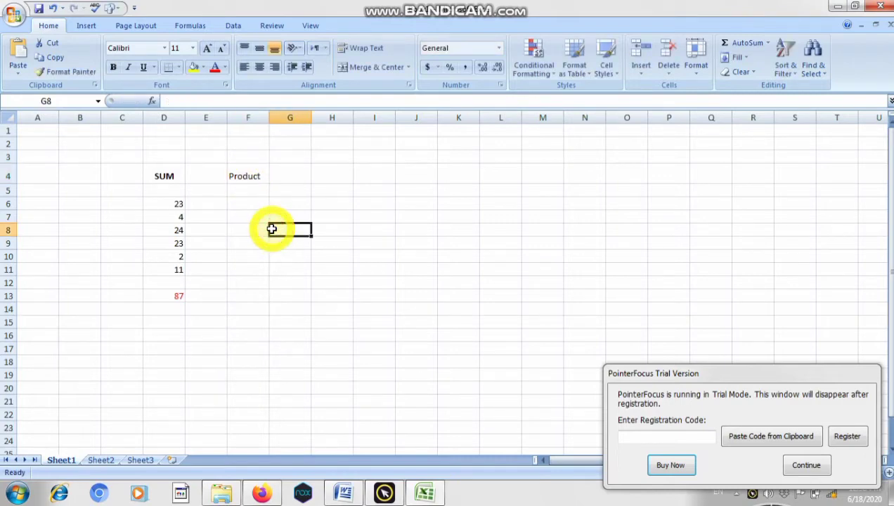
- Enter the numbers 21, 12, 2, 2, 3 and 2 down column F in cells F6 to F11
click(239, 205)
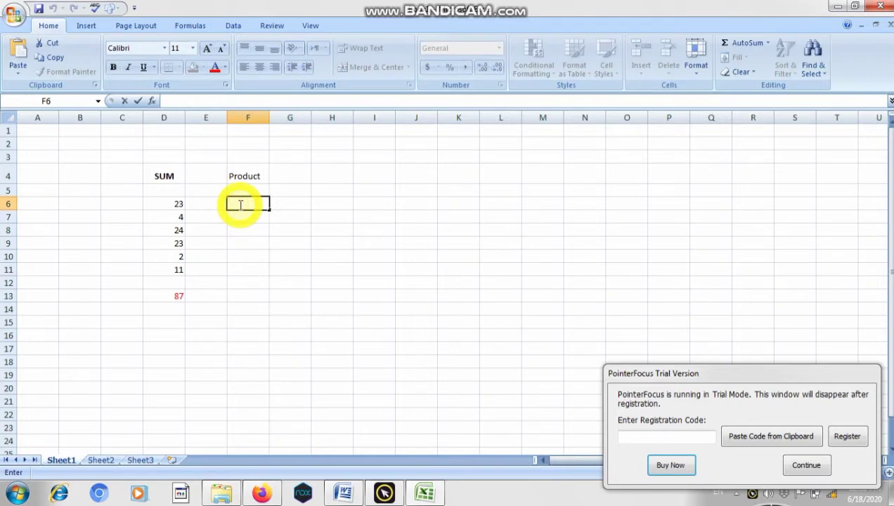
text(21)
key(Return)
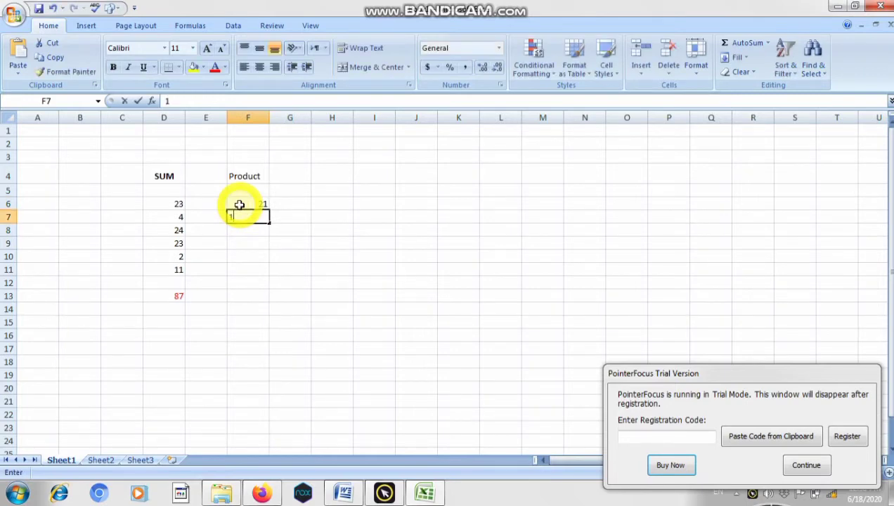
text(12)
key(Return)
text(2)
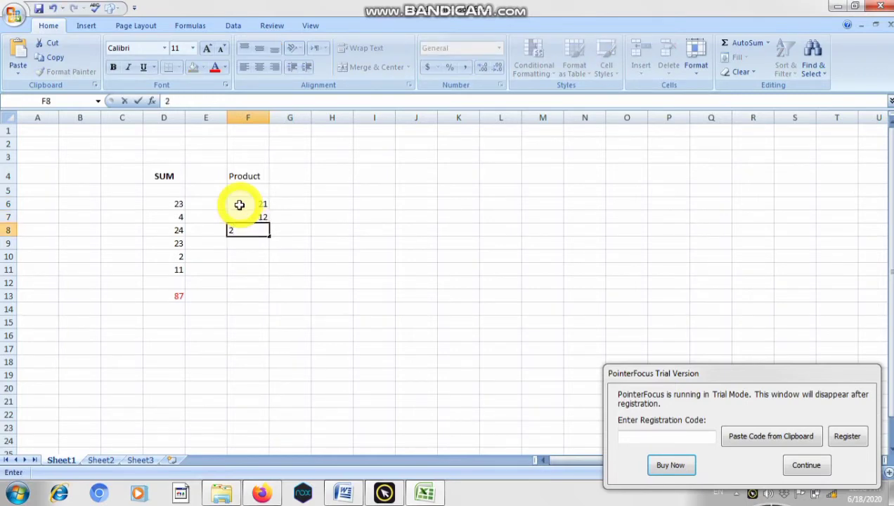
key(Return)
text(2)
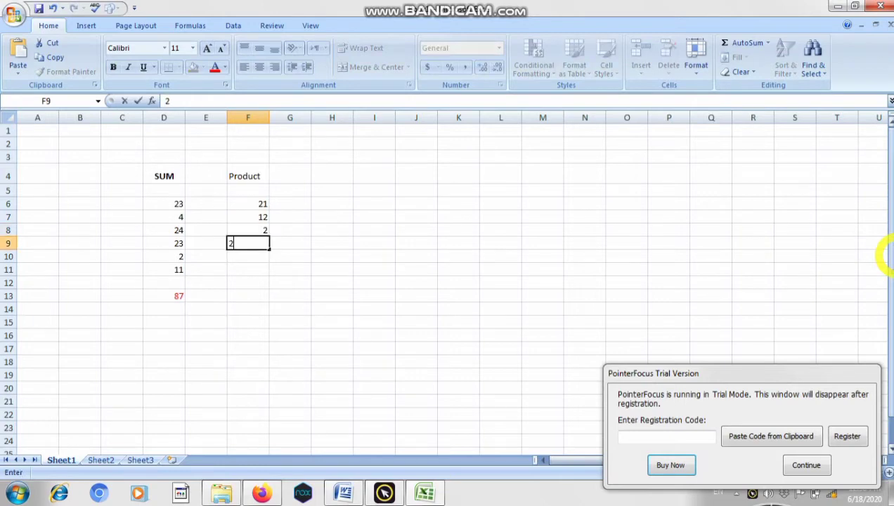
key(Return)
text(2)
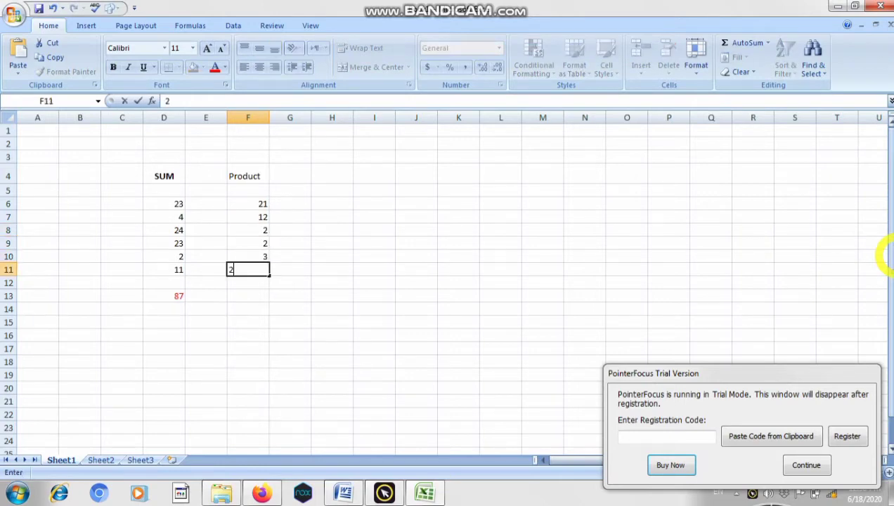
- Multiply the column F numbers in cell F13 with the formula =PRODUCT(F6:F11)
click(239, 296)
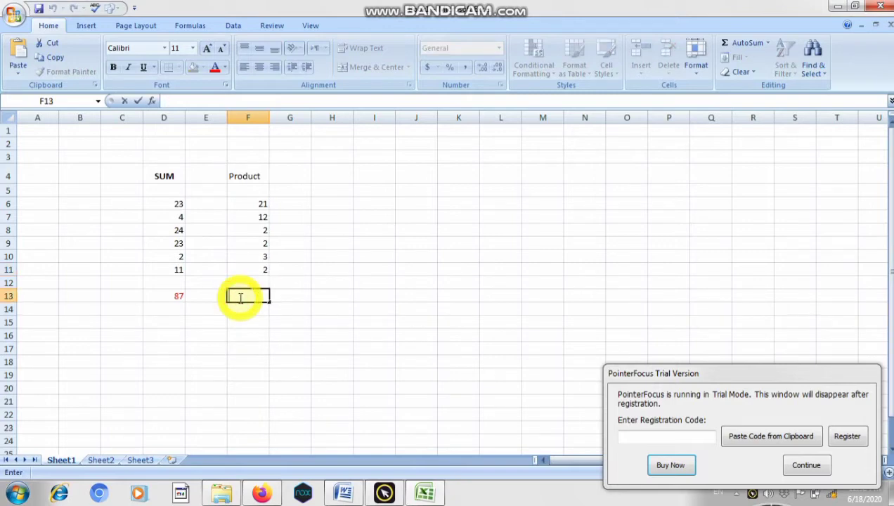
text(=)
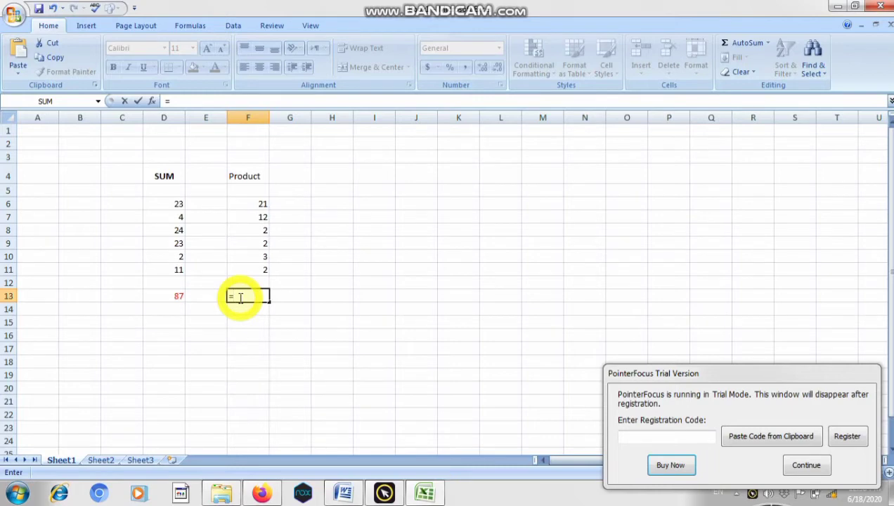
text(P)
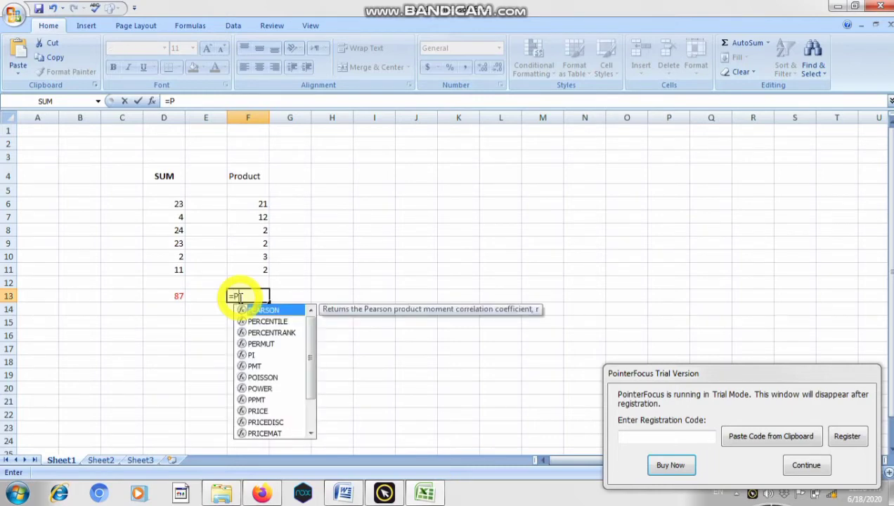
text(R)
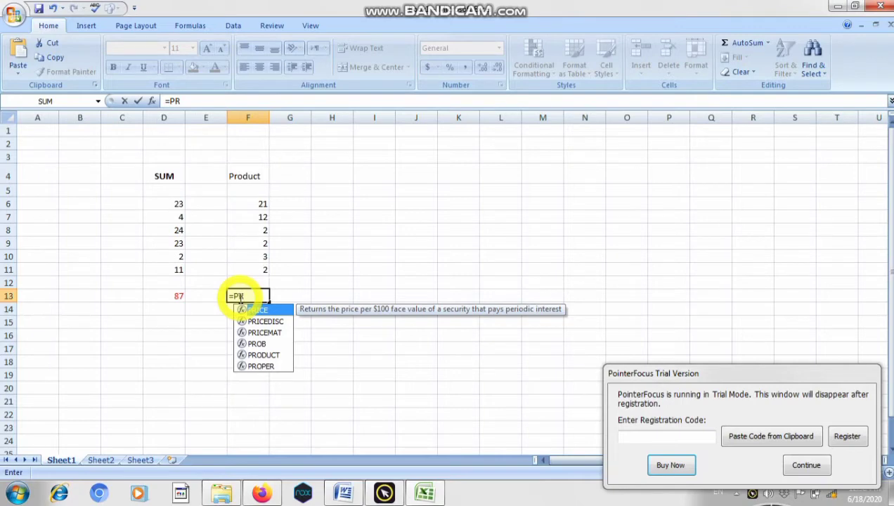
text(ODC)
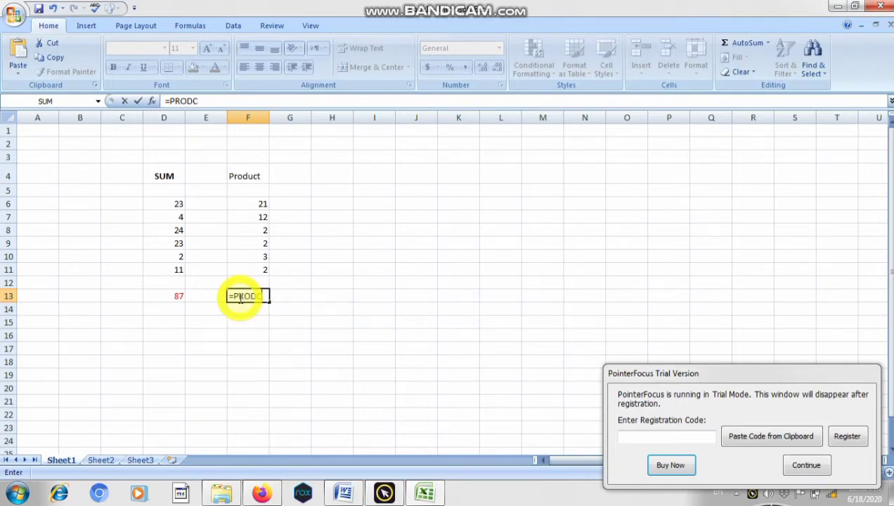
key(BackSpace)
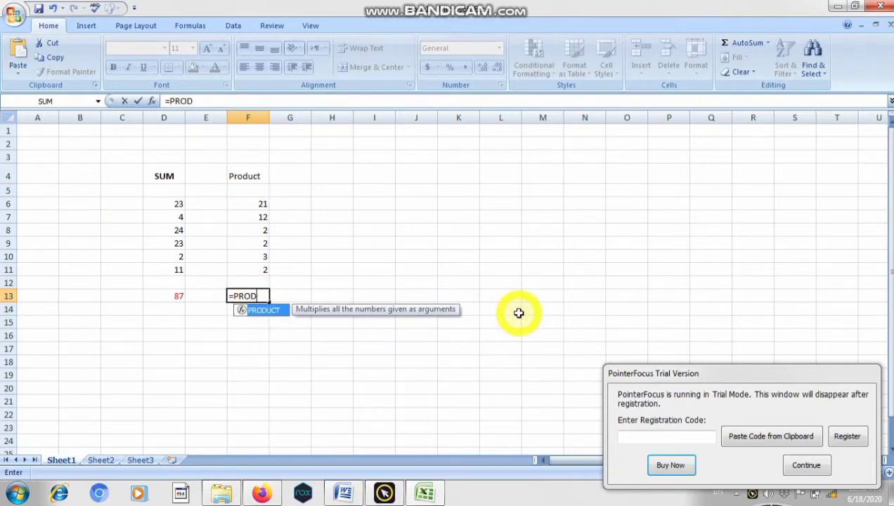
text(UCT()
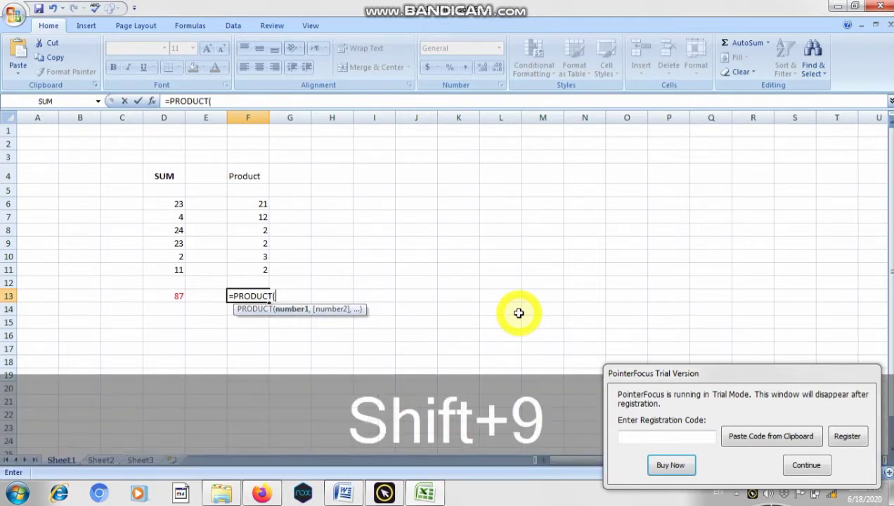
click(249, 202)
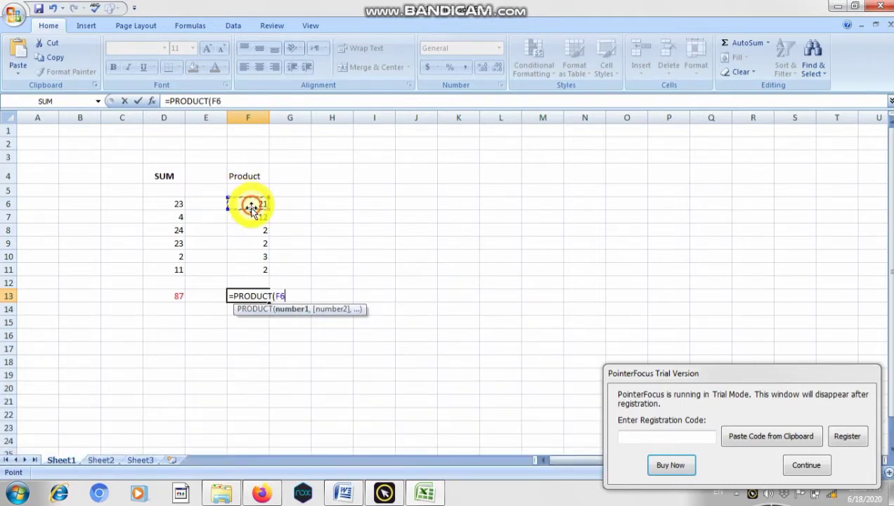
drag(264, 204, 296, 275)
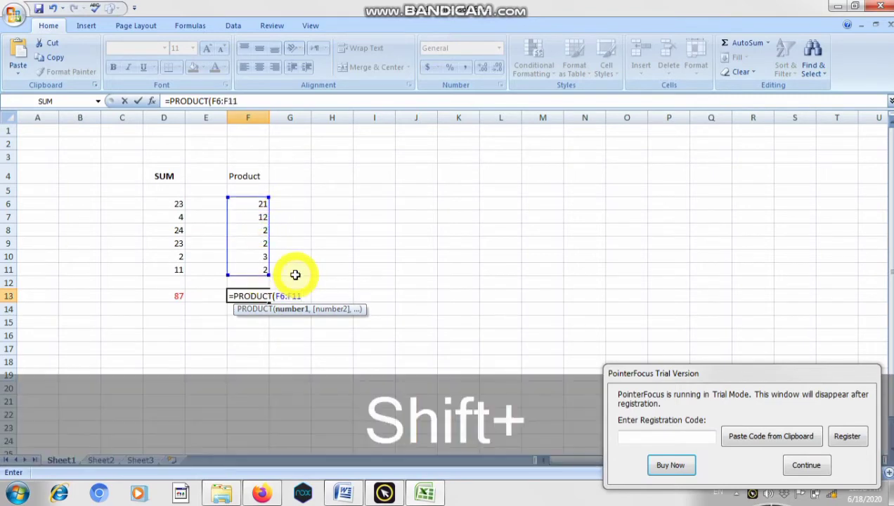
text())
key(Return)
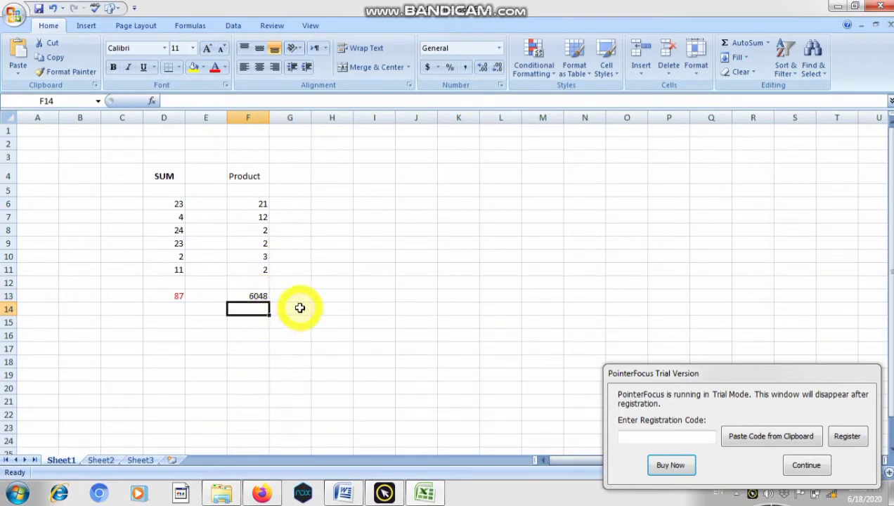
- Enter the numbers 2 and 5 in cells F16 and F17 as a second multiplication example
click(260, 335)
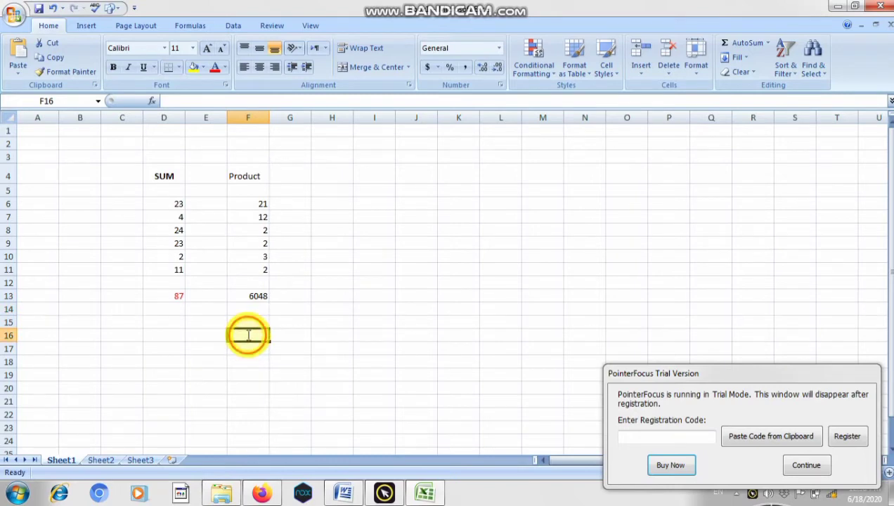
text(2)
key(Return)
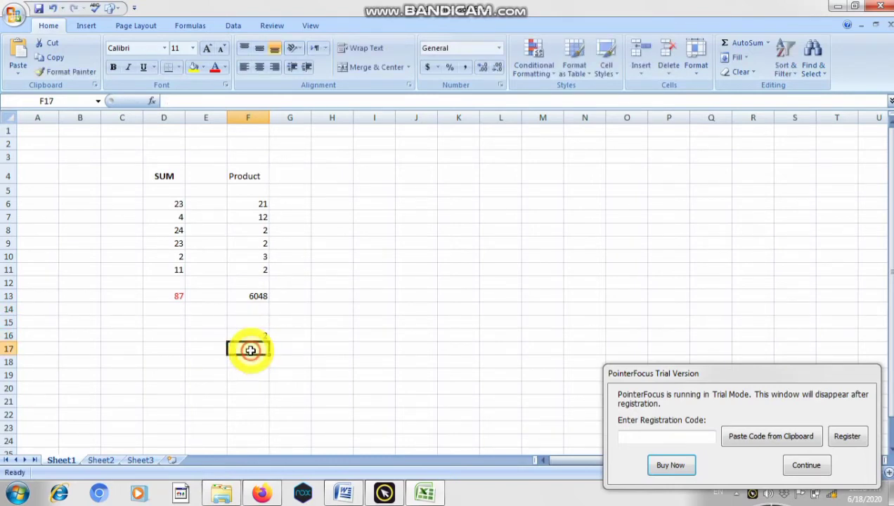
text(5)
key(Return)
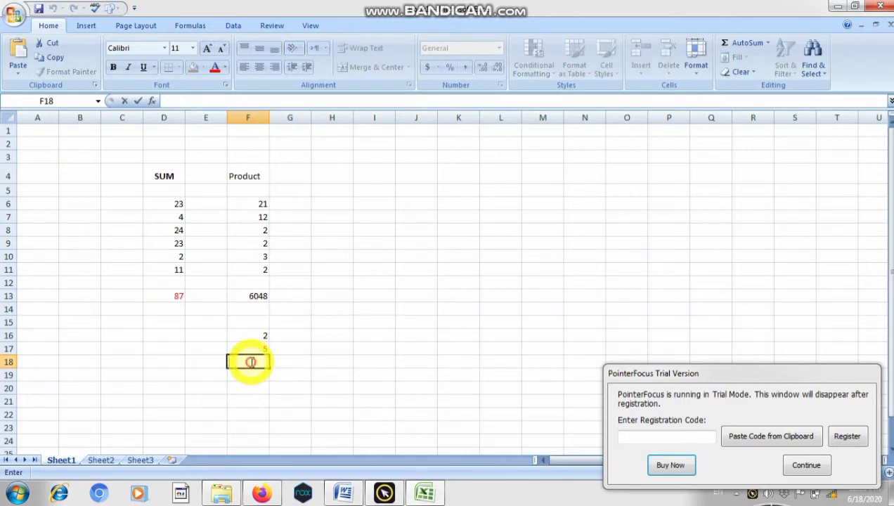
- Multiply the two example numbers in cell F18 with the formula =PRODUCT(F16,F17)
text(=)
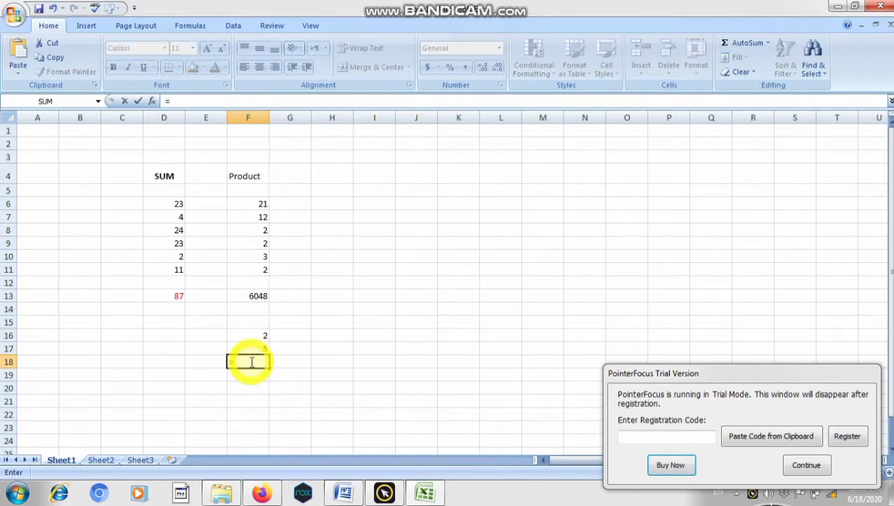
text(PROC)
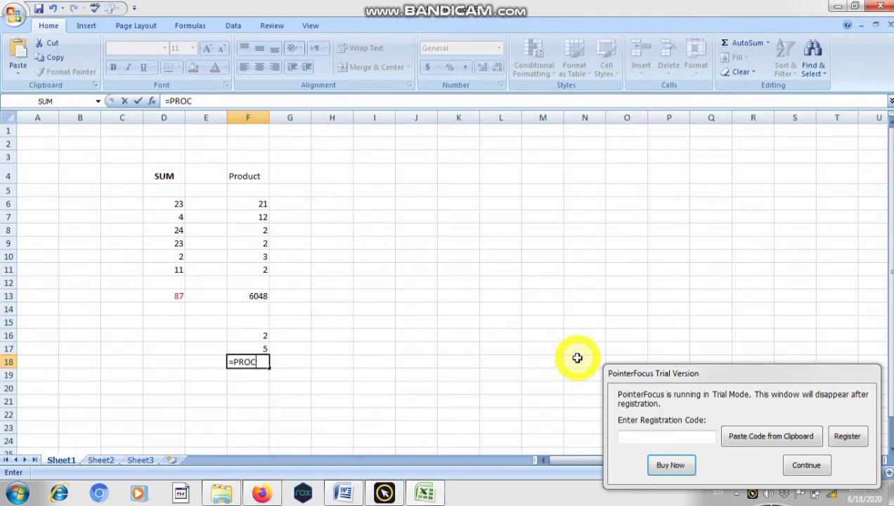
key(BackSpace)
text(DC)
key(BackSpace)
text(UCT()
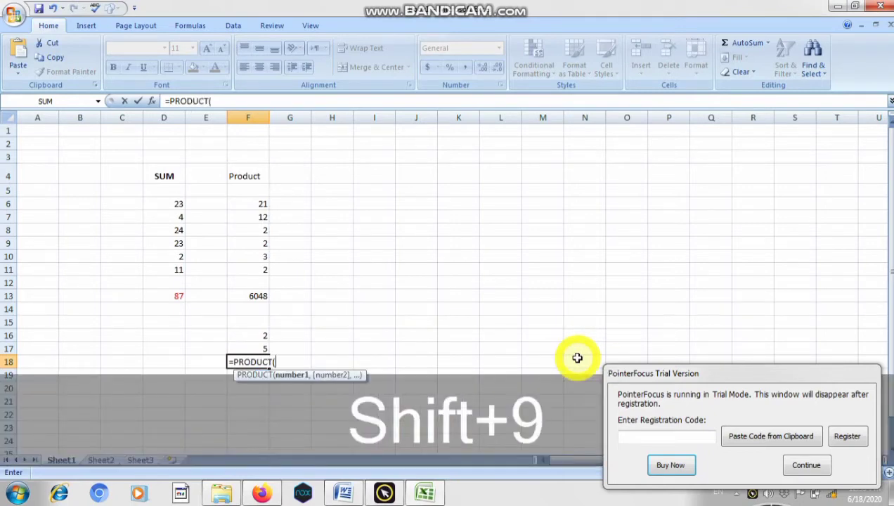
click(246, 336)
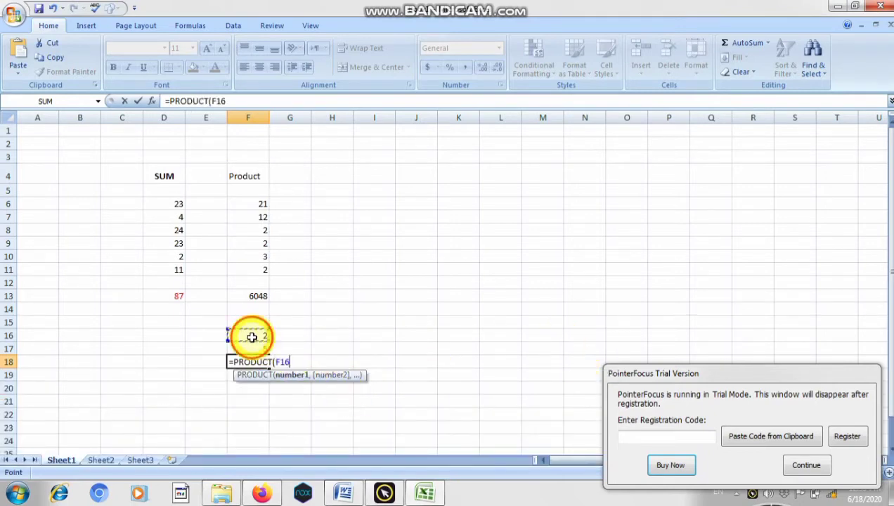
text(,)
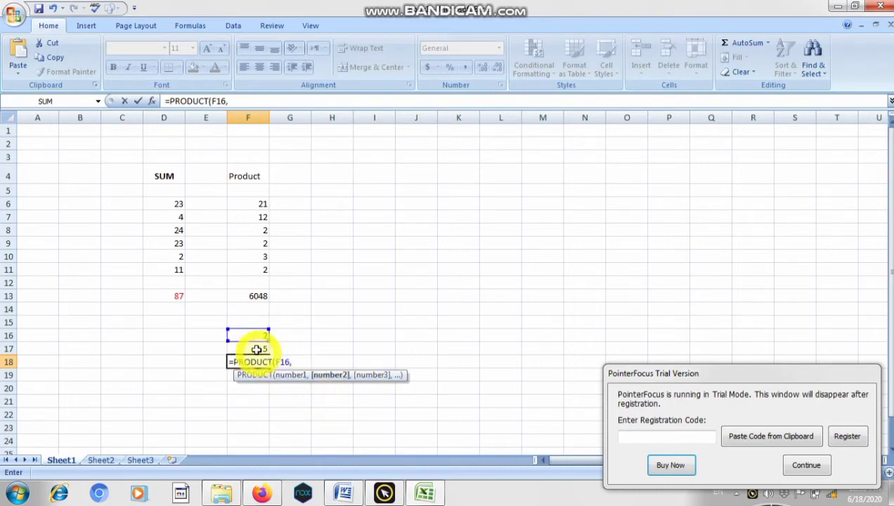
click(254, 349)
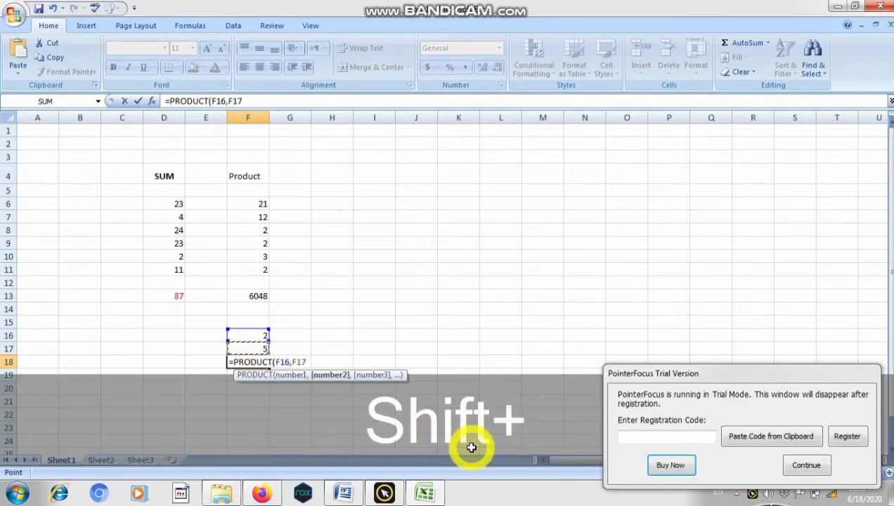
text())
key(Return)
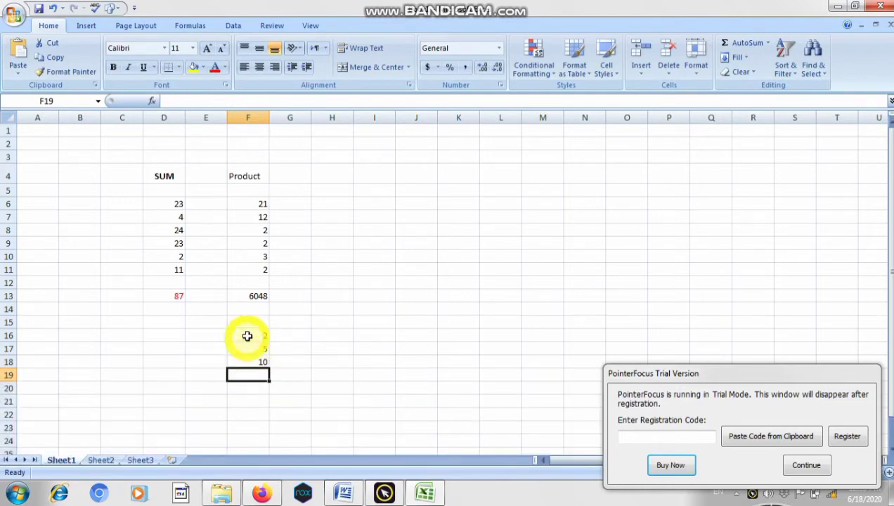
- Enter the heading Average in cell H4
click(336, 172)
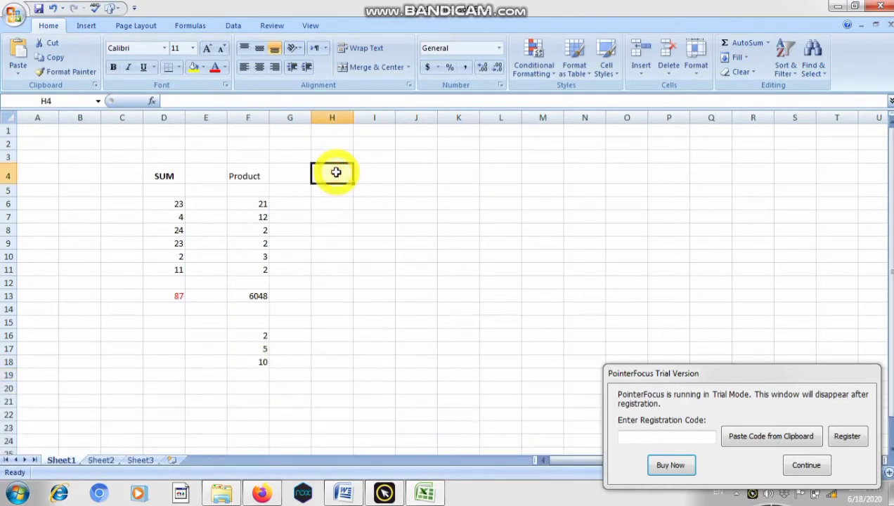
text(A)
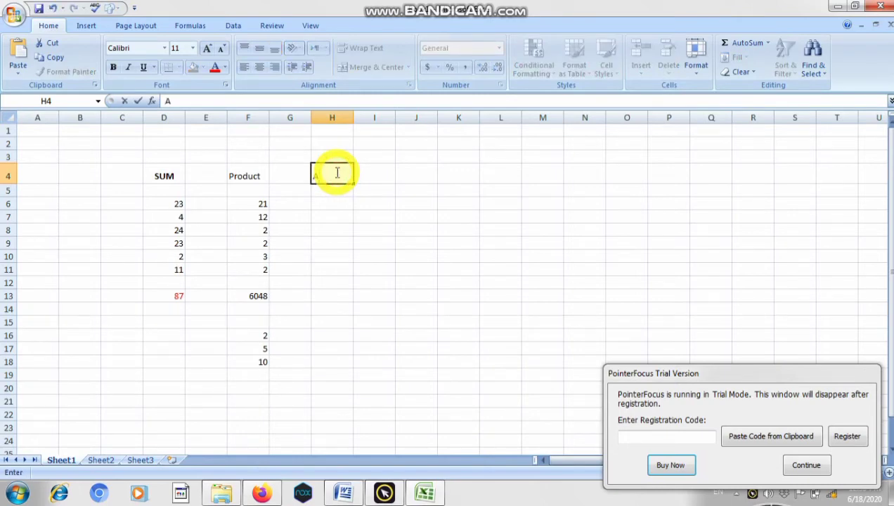
text(verage)
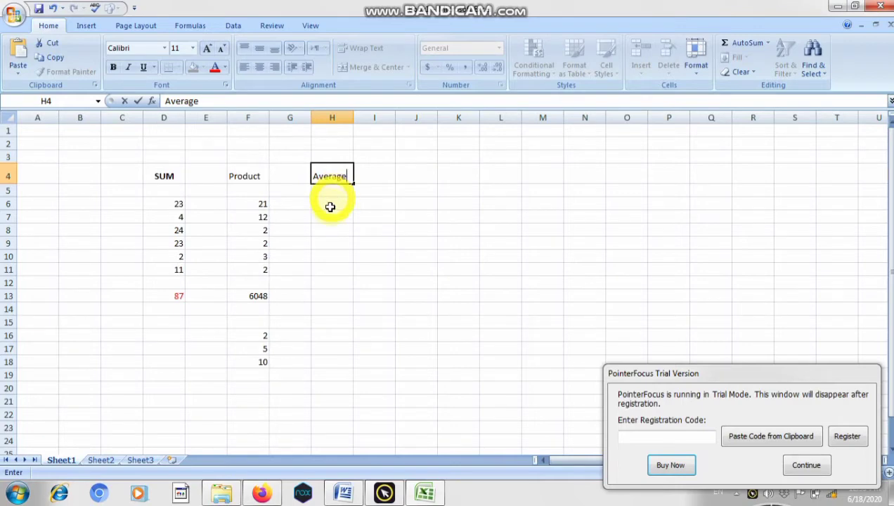
- Enter the numbers 21, 1, 4, 2, 2 and 18 down column H in cells H6 to H11
click(332, 204)
double_click(330, 204)
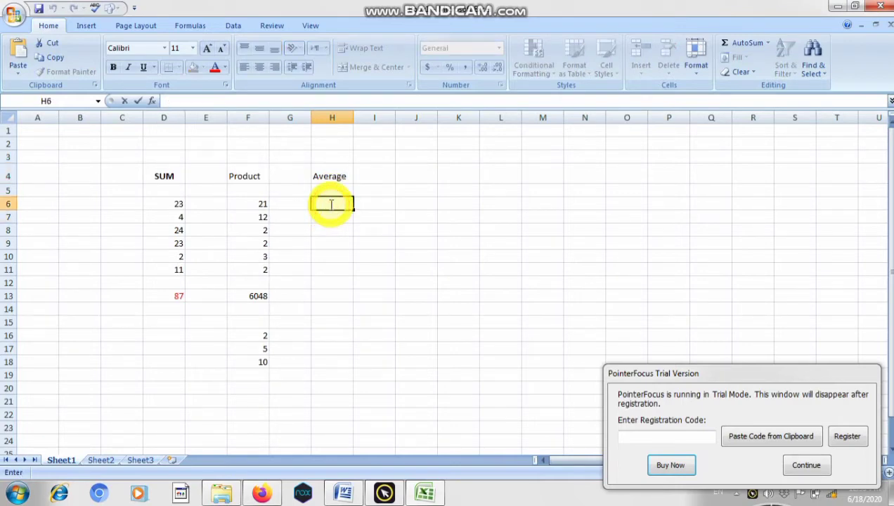
text(21)
key(Return)
text(1)
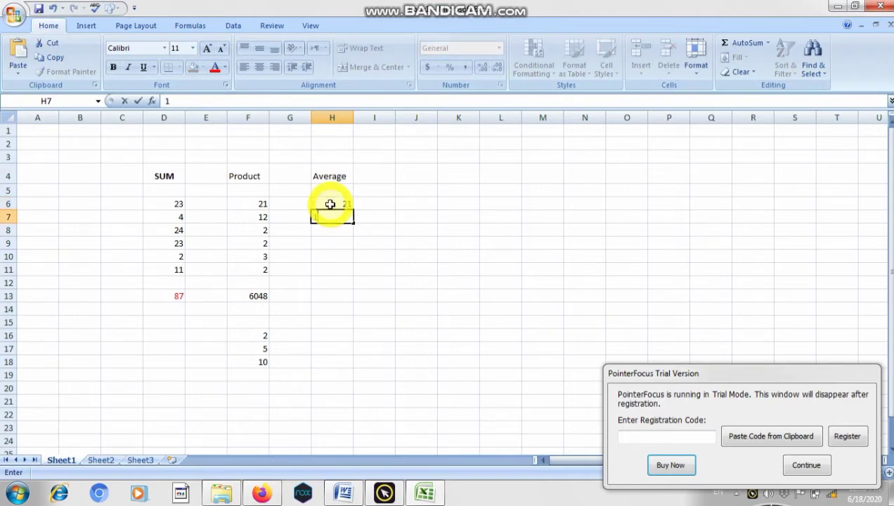
key(Return)
text(4)
key(Return)
text(2)
key(Return)
text(2)
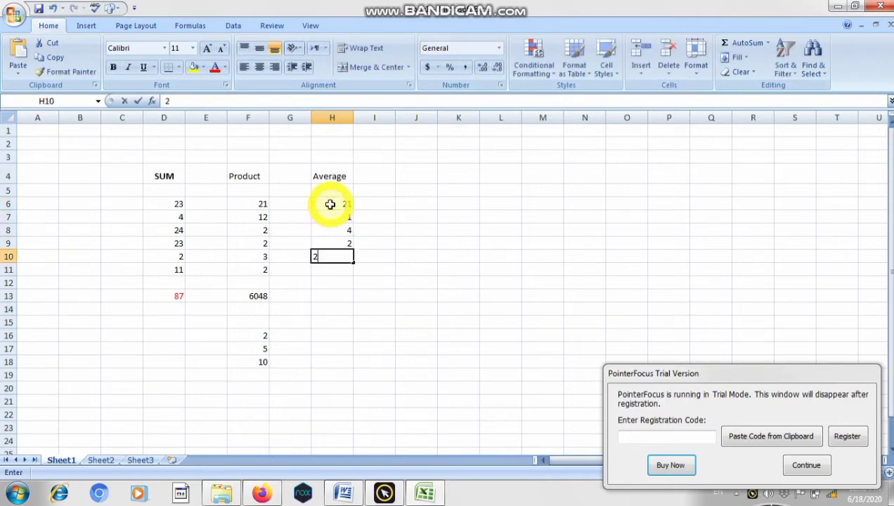
key(Return)
text(18)
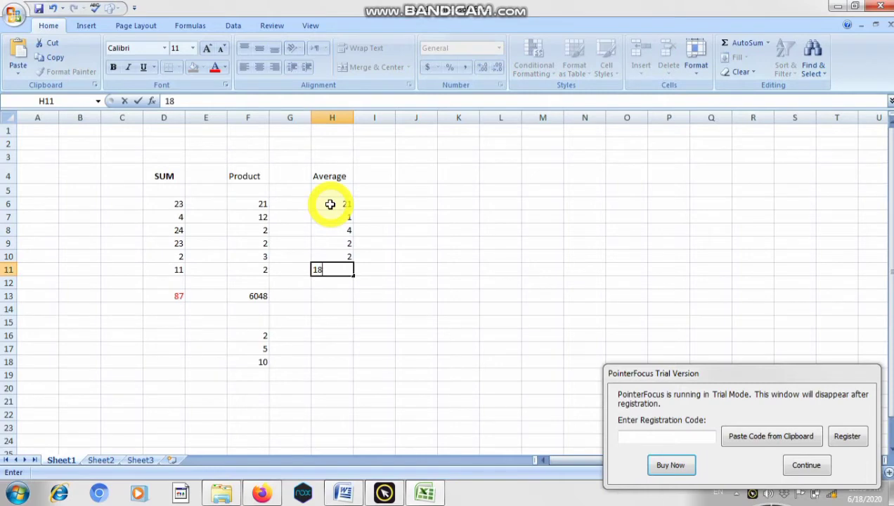
key(Return)
key(Return)
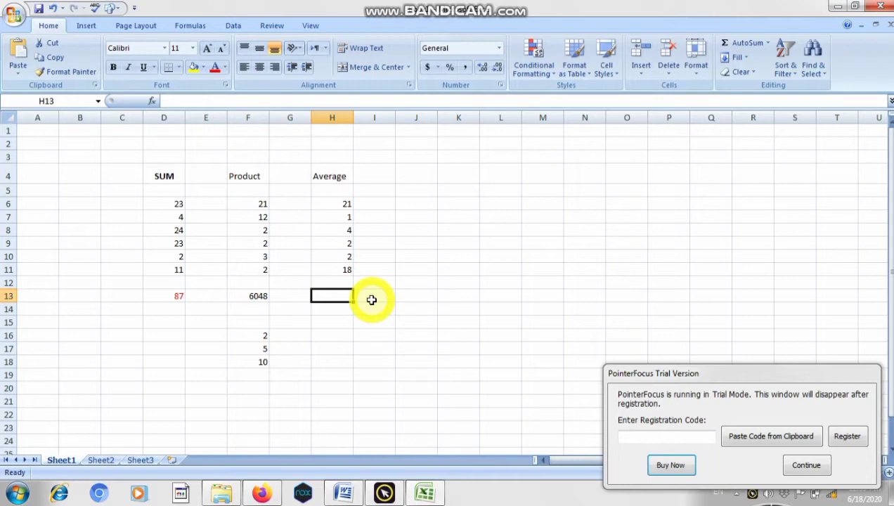
- Average the column H numbers in cell H13 with the formula =AVERAGE(H6:H11)
text(=)
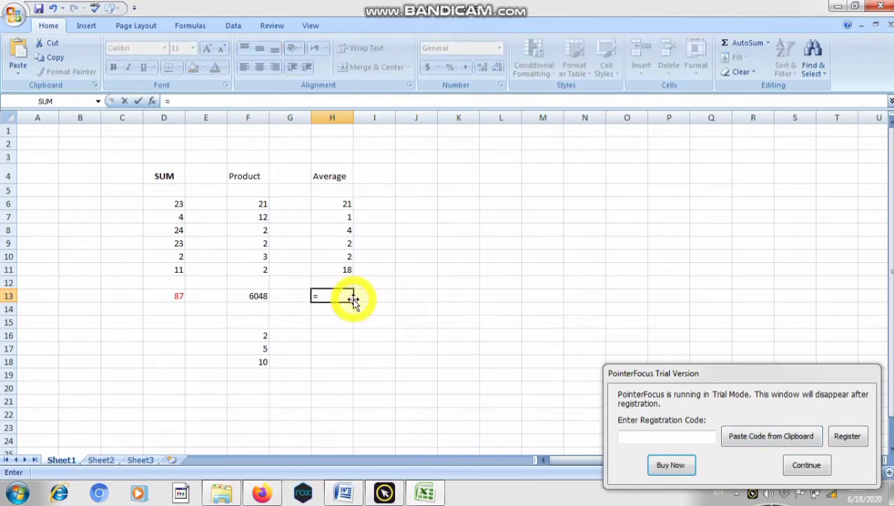
text(AVERA)
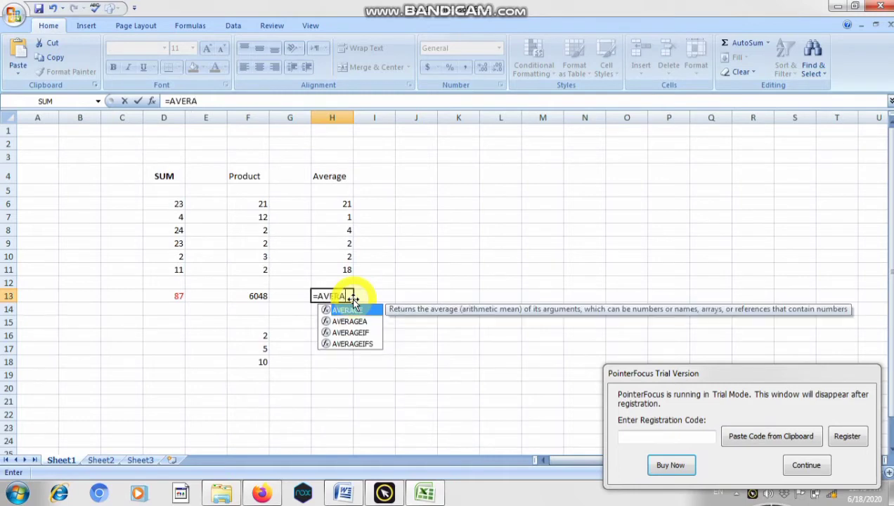
text(GE()
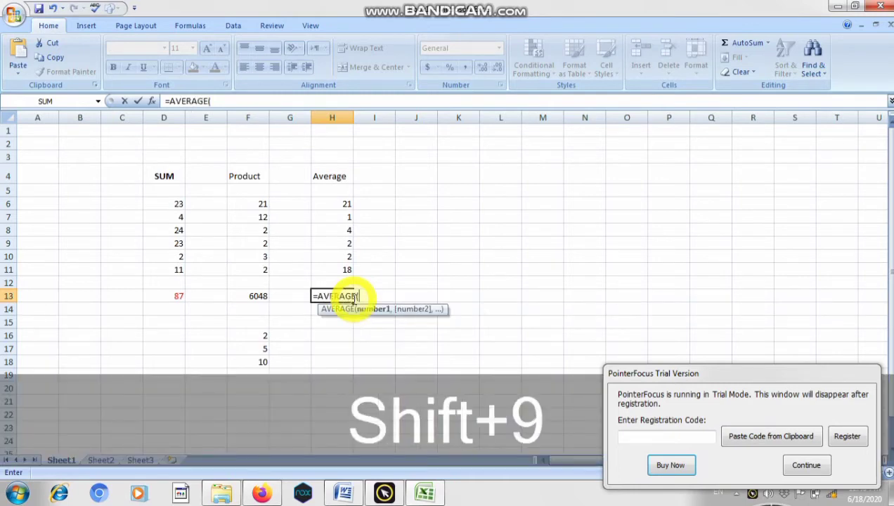
click(330, 204)
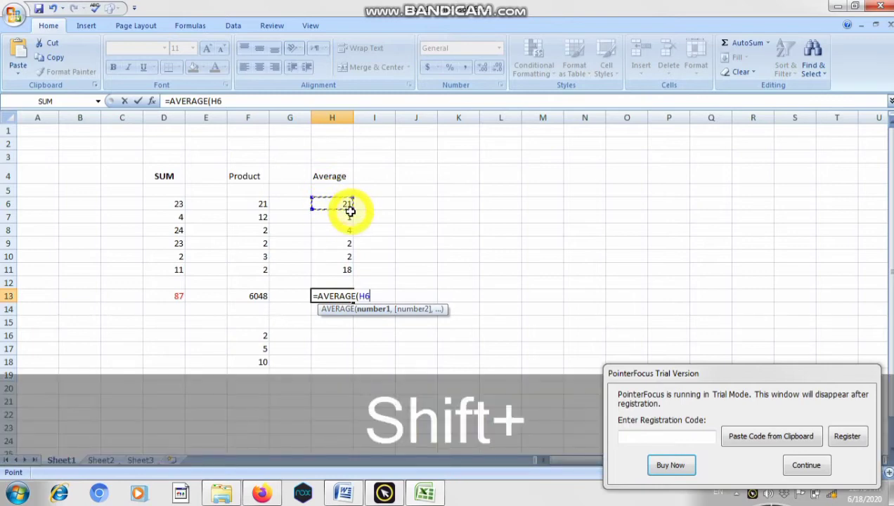
drag(349, 208, 347, 272)
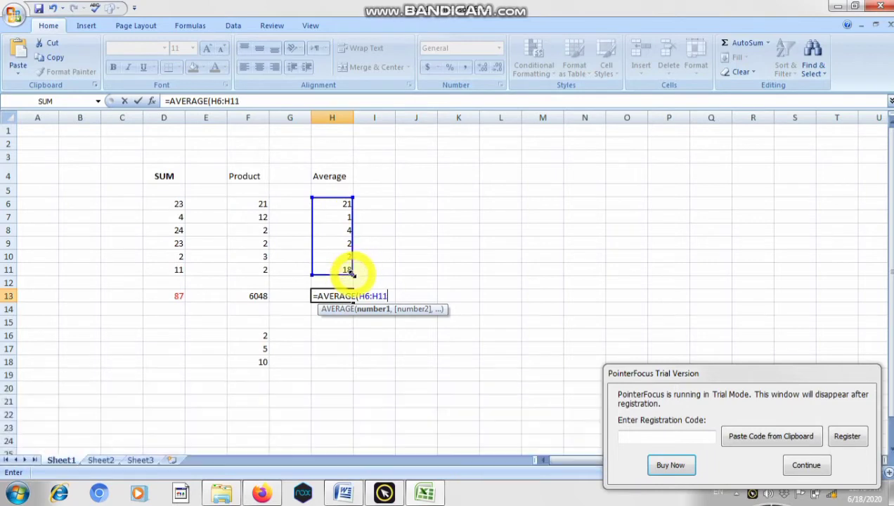
text())
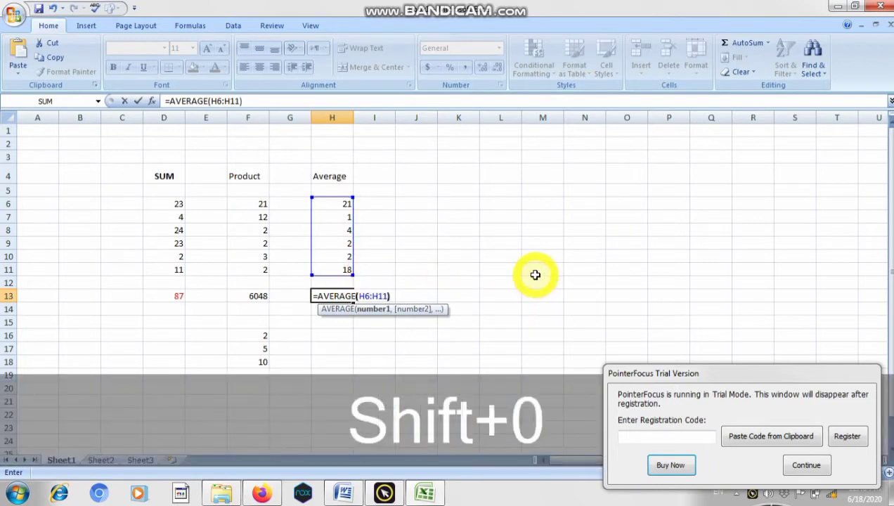
key(Return)
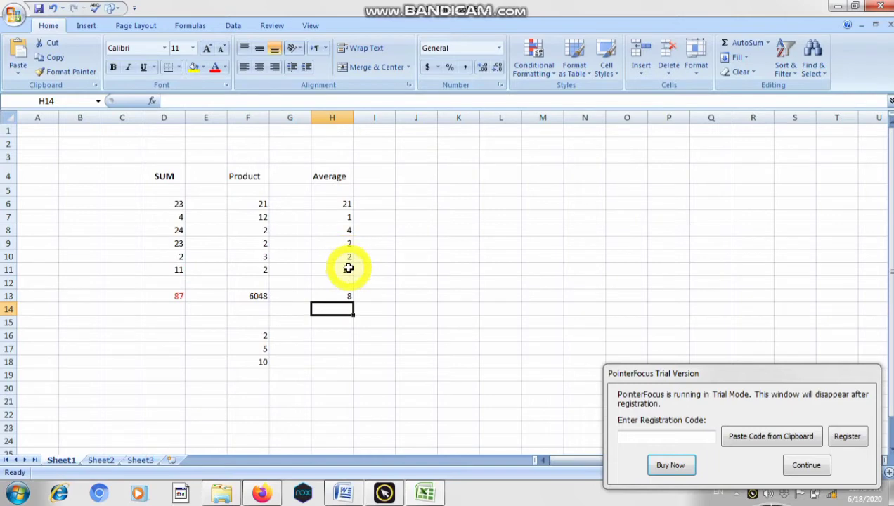
- Enter the heading POWER in cell J4
double_click(416, 173)
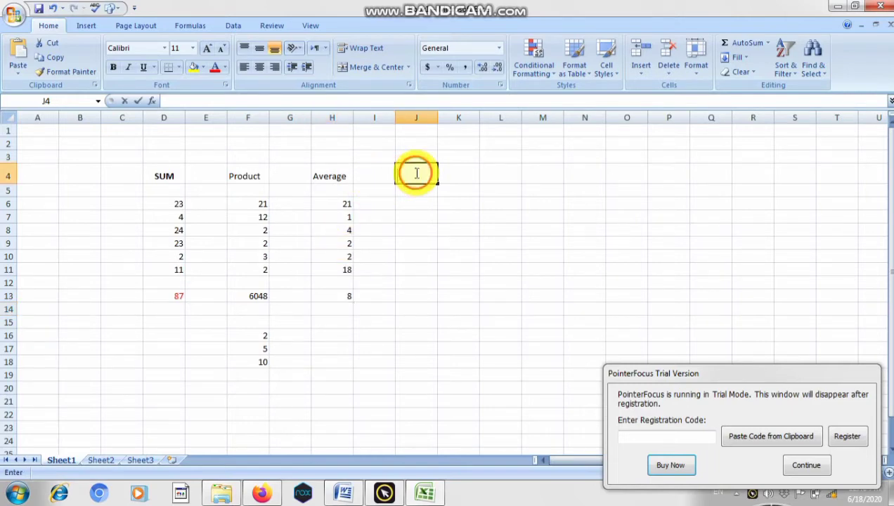
text(P)
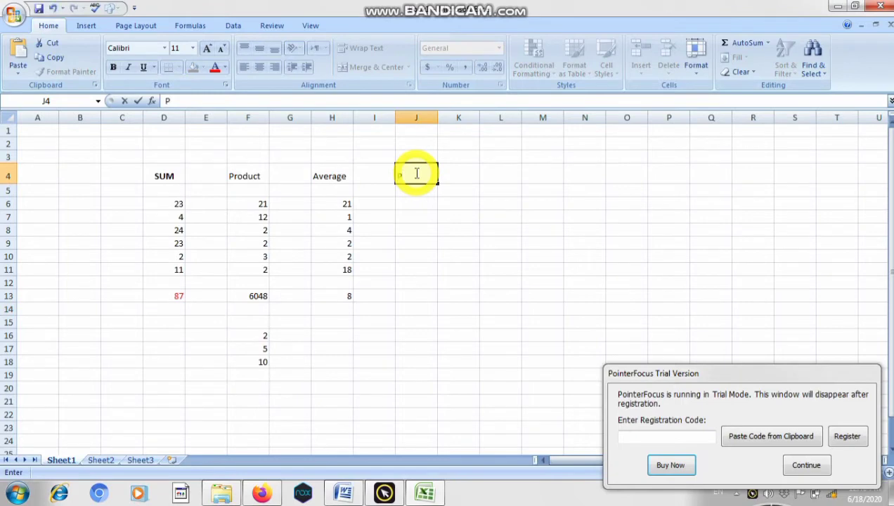
text(O)
text(WER)
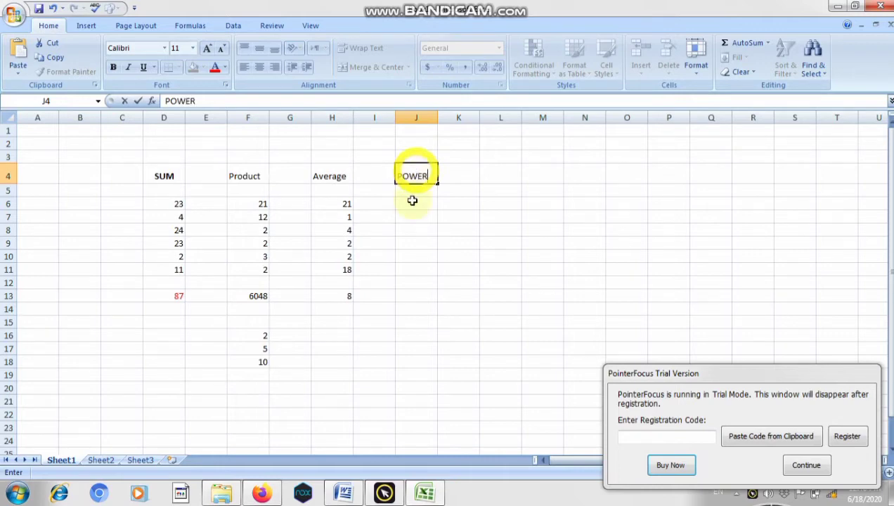
click(461, 281)
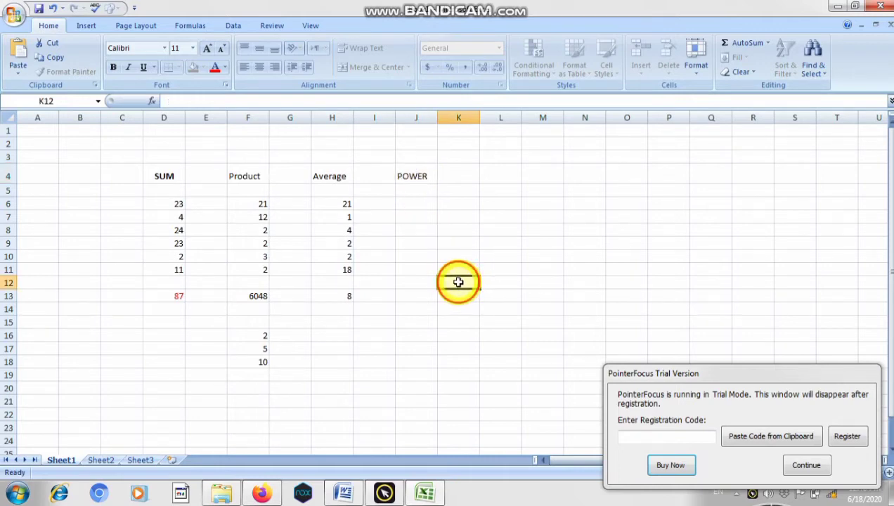
- Enter the numbers 55 and 3 in cells J6 and J7 under the POWER heading
double_click(416, 204)
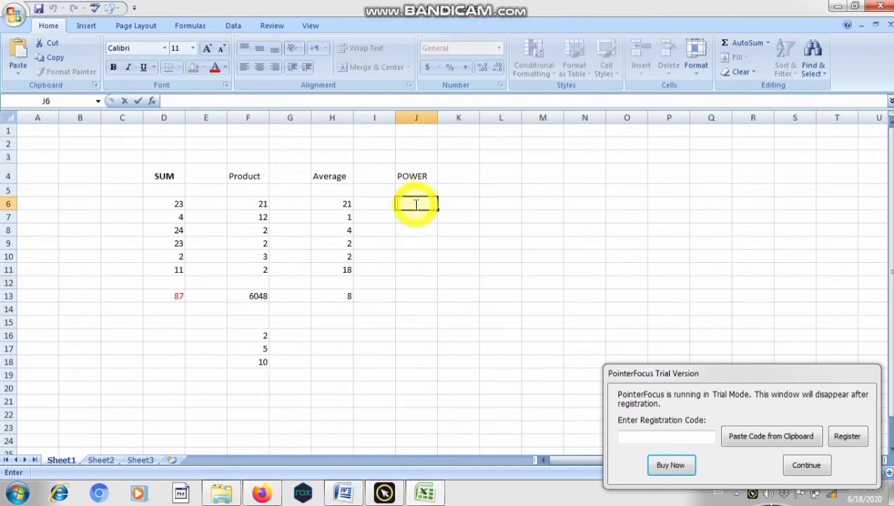
text(55)
key(Return)
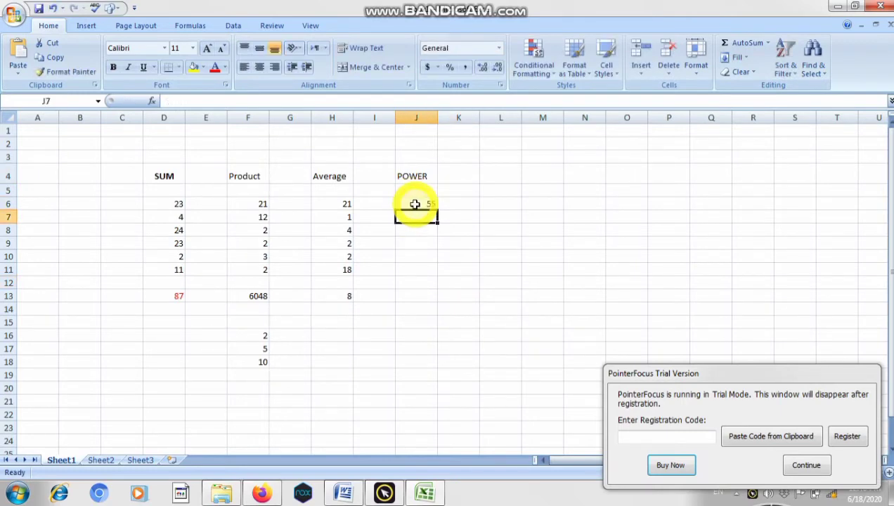
text(3)
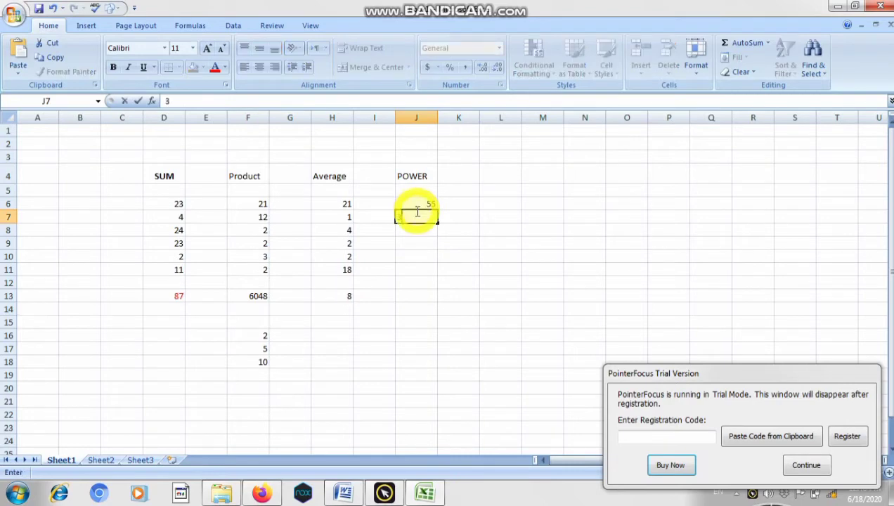
- Raise the number in J6 to the power in J7 with the formula =POWER(J6,J7) in cell J13
double_click(415, 296)
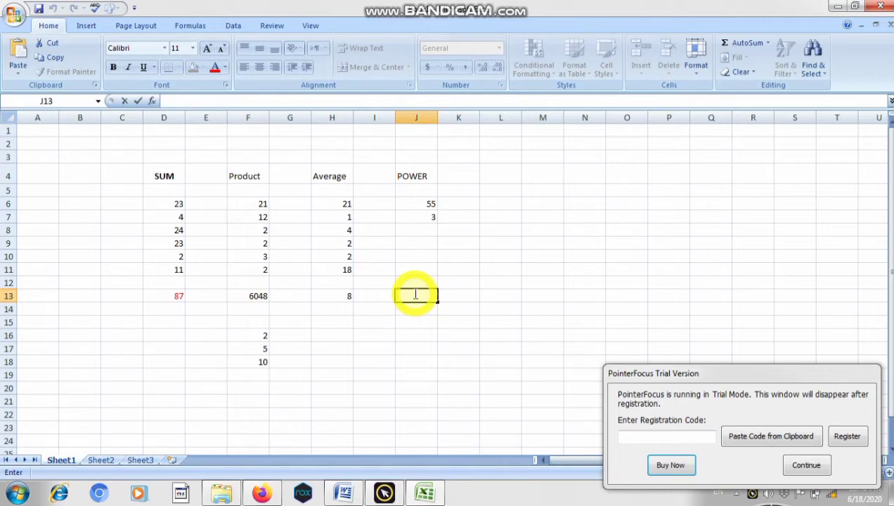
text(=)
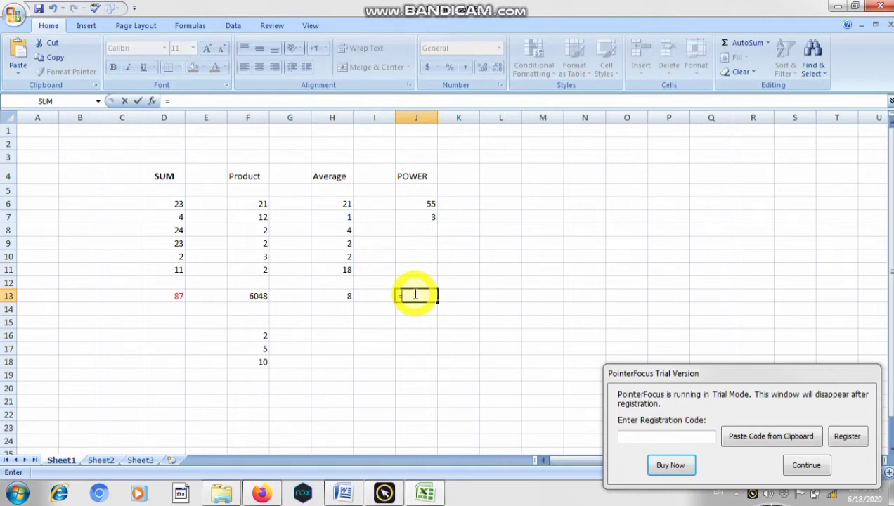
text(POW)
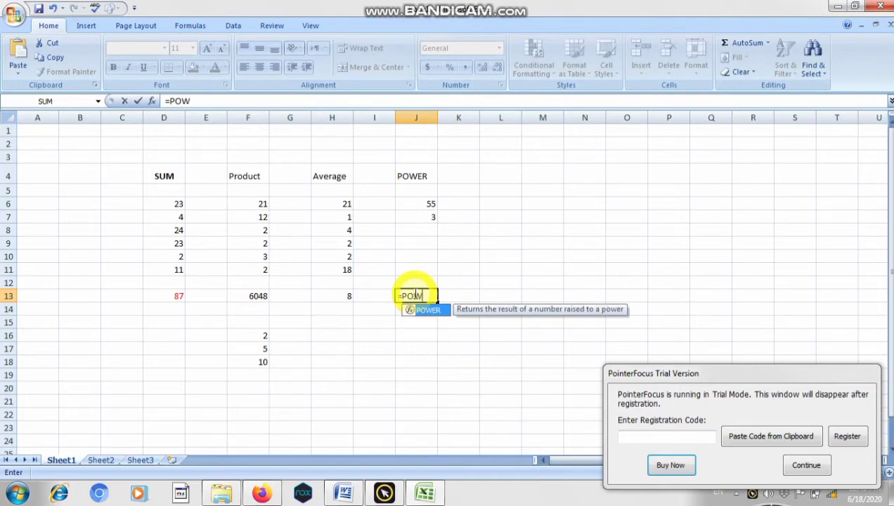
text(ER()
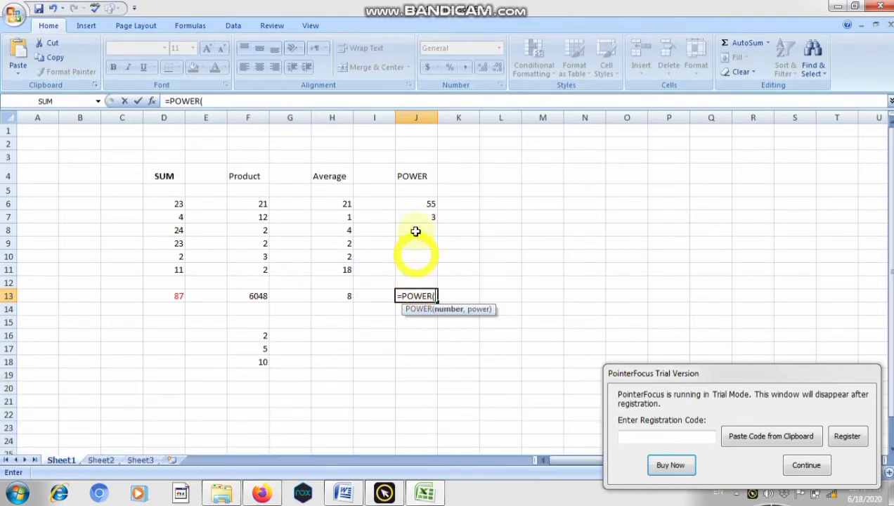
click(419, 203)
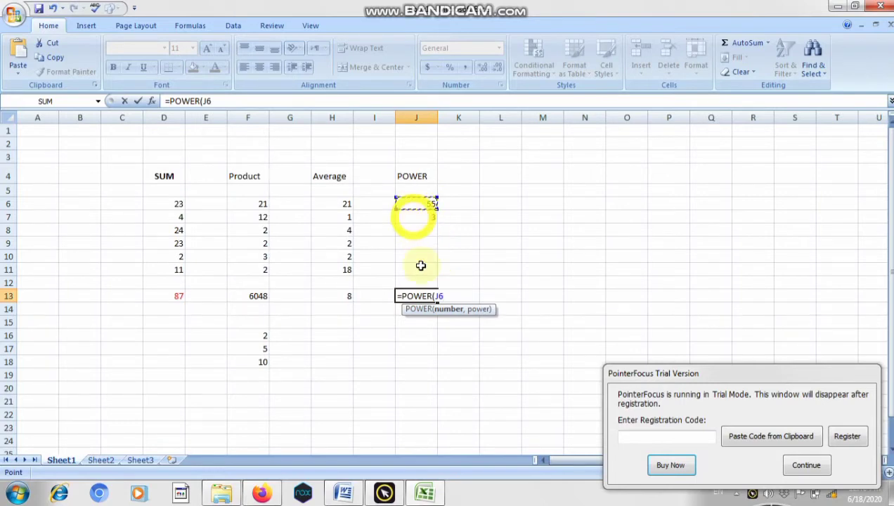
text(,)
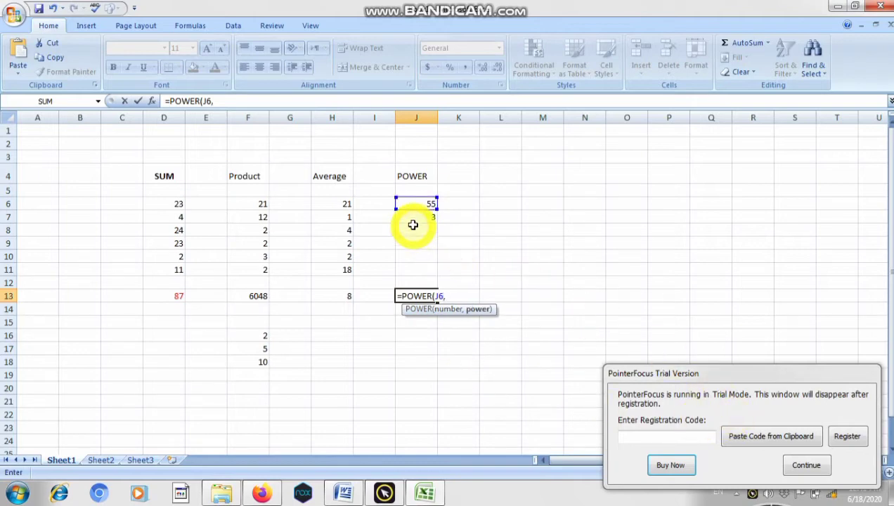
click(413, 217)
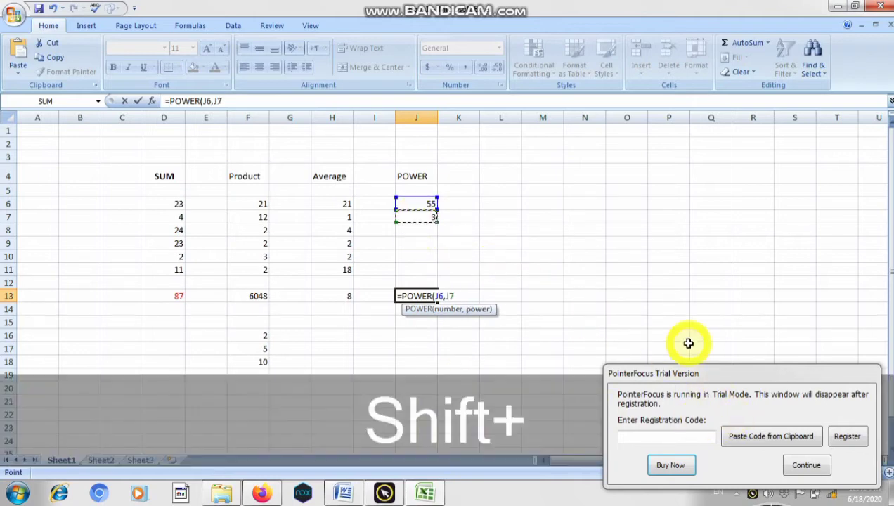
text())
key(Return)
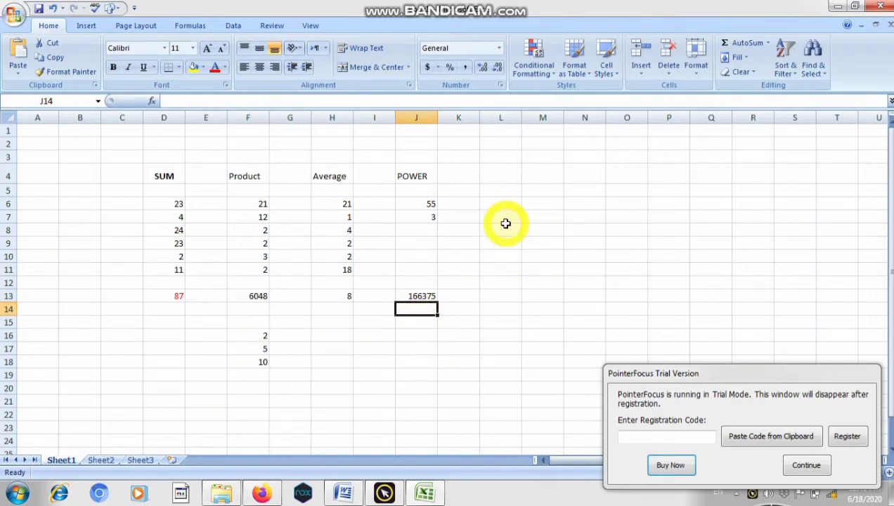
- Enter the heading SQRT in cell L4
click(509, 178)
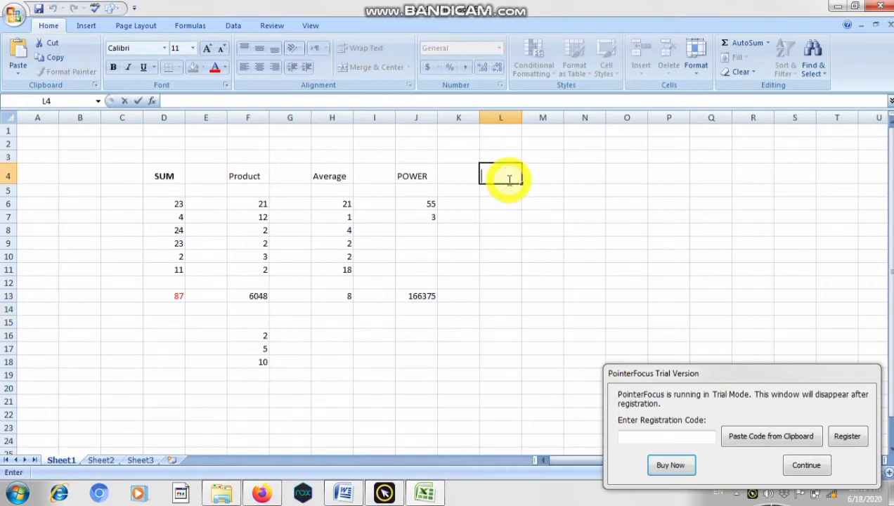
text(SQ)
text(RT)
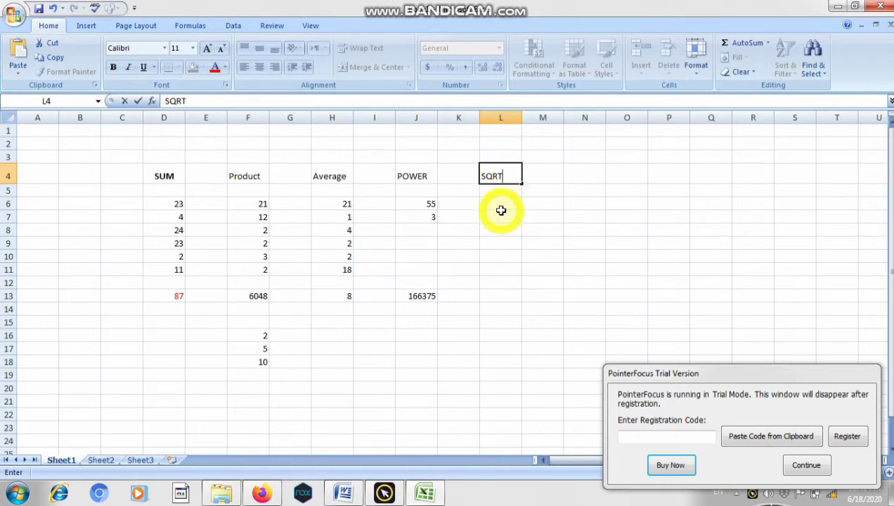
- Calculate the square root of 256 in cell L6 with the formula =SQRT(256)
click(501, 205)
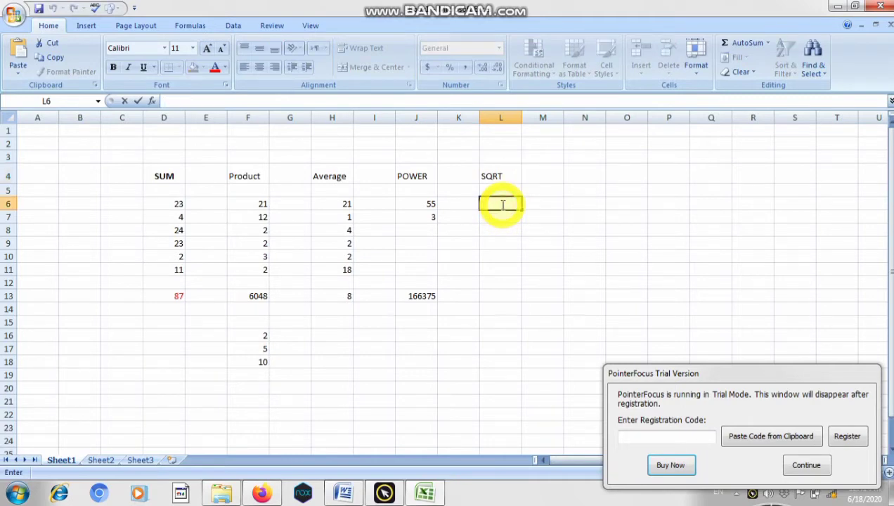
text(=)
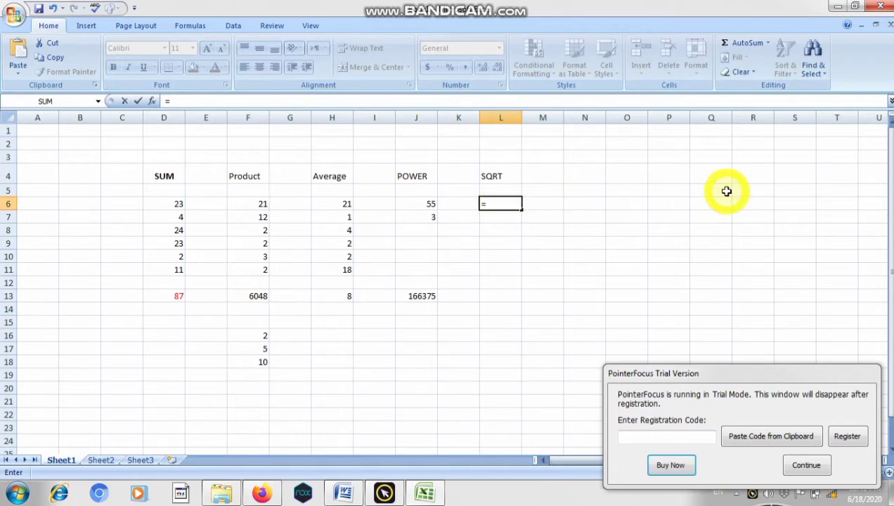
text(SQR)
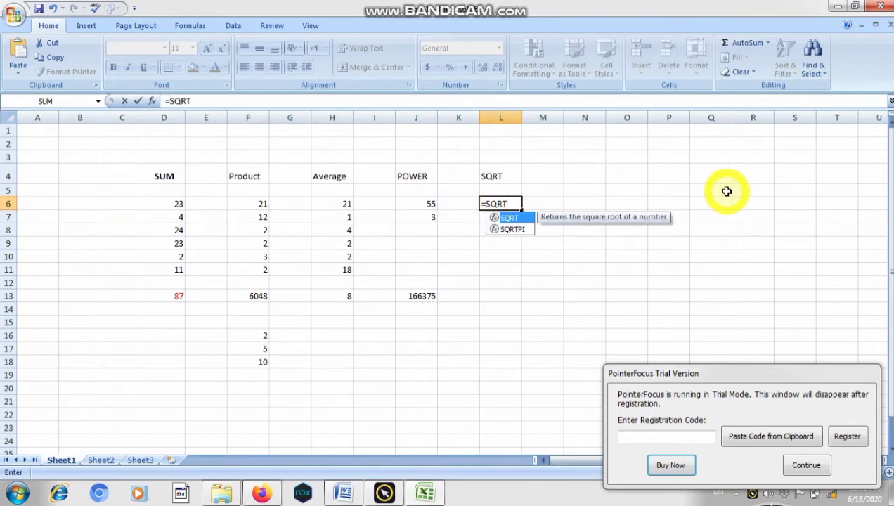
text(T()
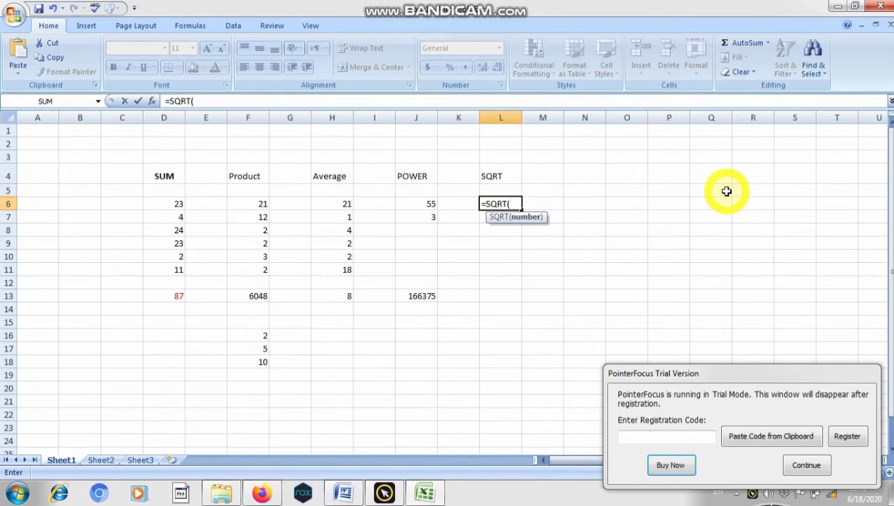
text(256))
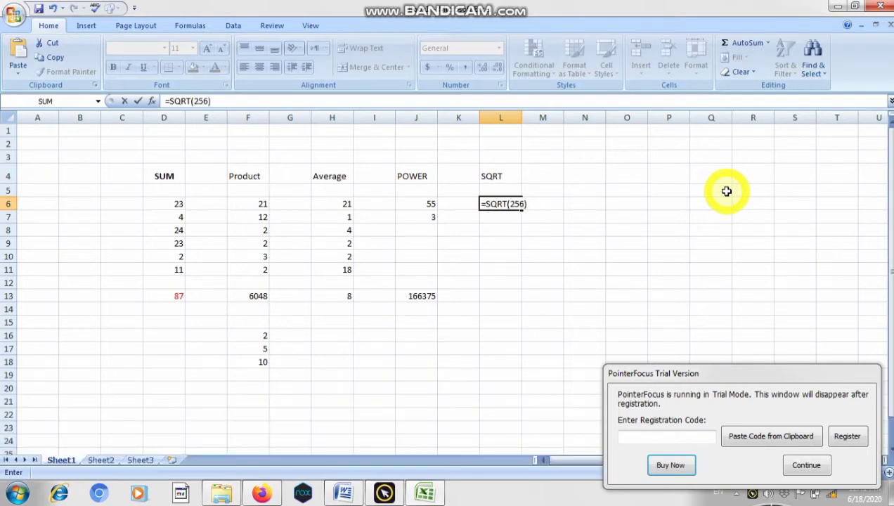
key(Return)
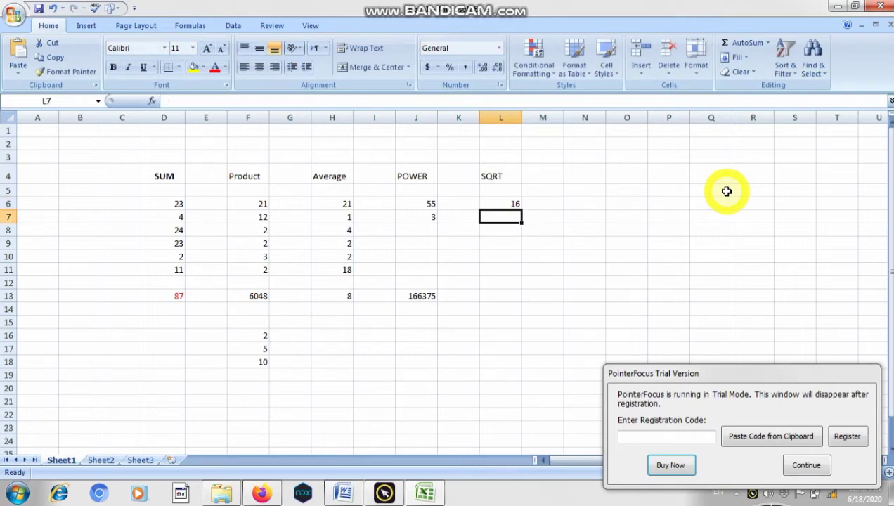
- Set the font color of the square root result in cell L6 to standard red
click(516, 203)
click(224, 67)
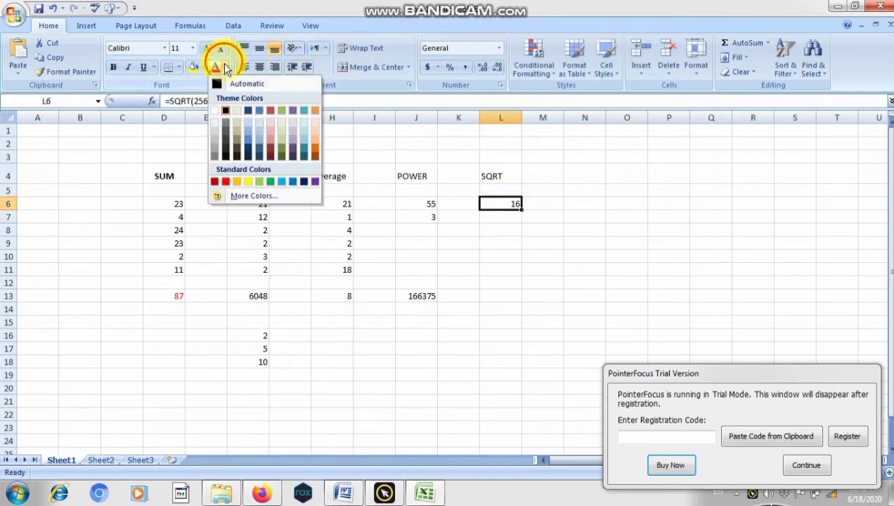
click(290, 134)
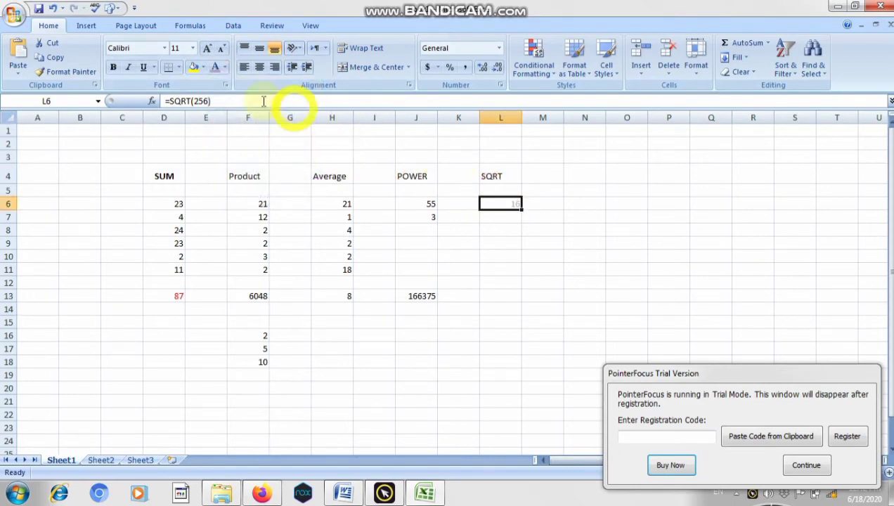
click(225, 67)
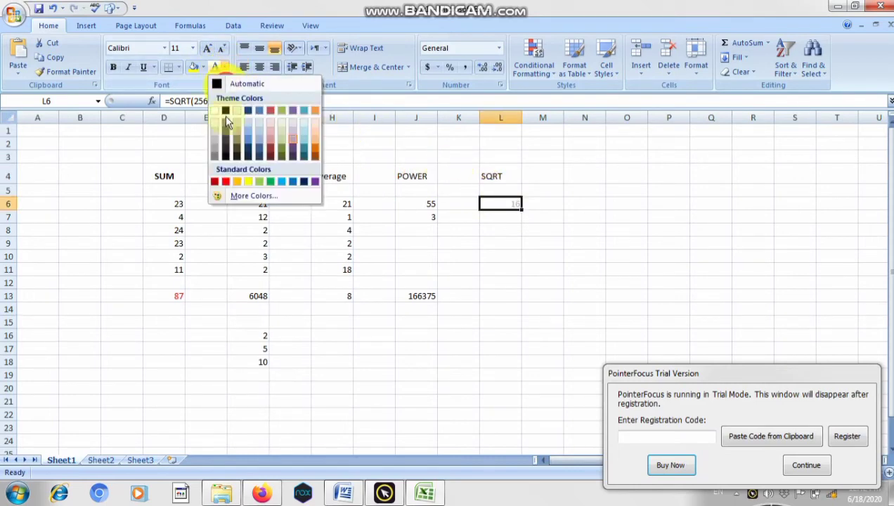
click(224, 182)
- Apply the same red font color to the Product, Average and POWER results in cells F13, H13 and J13
click(254, 293)
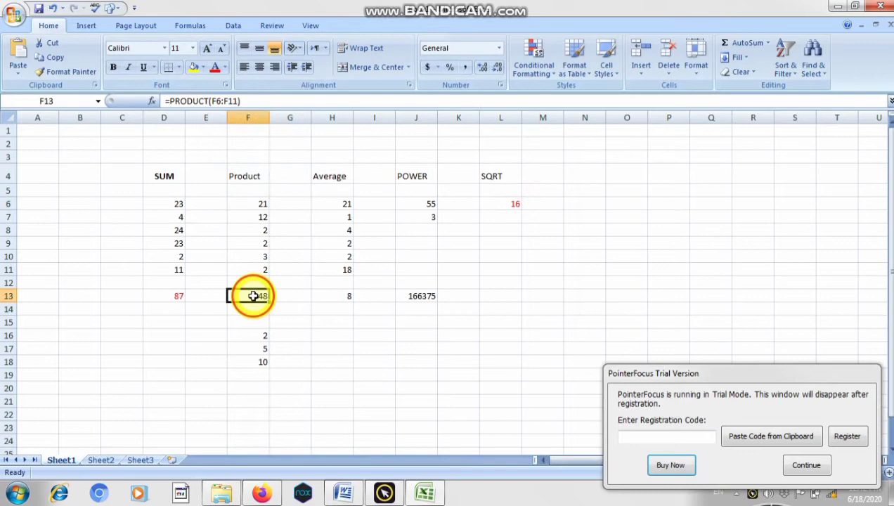
click(215, 69)
click(331, 297)
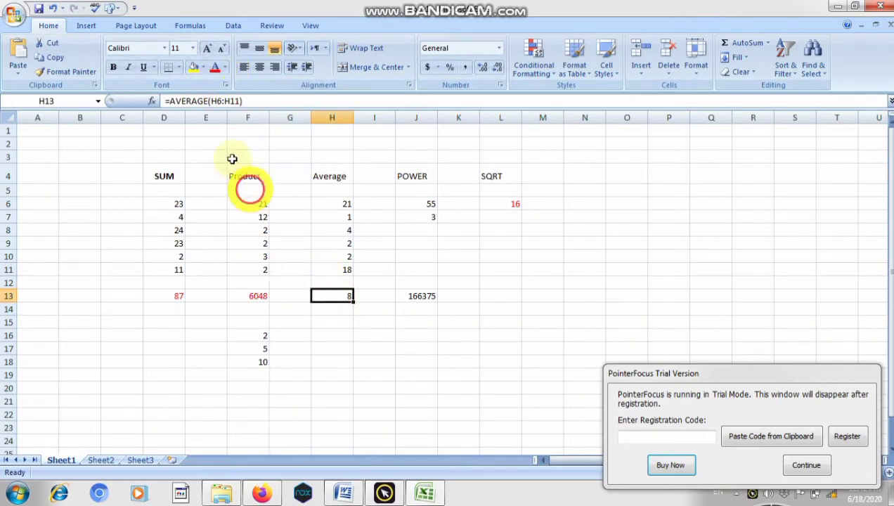
click(214, 68)
click(415, 296)
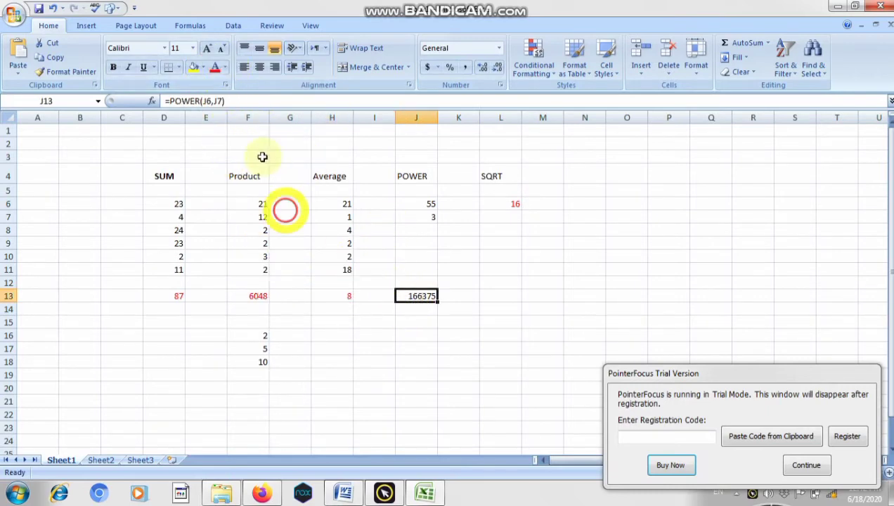
click(215, 68)
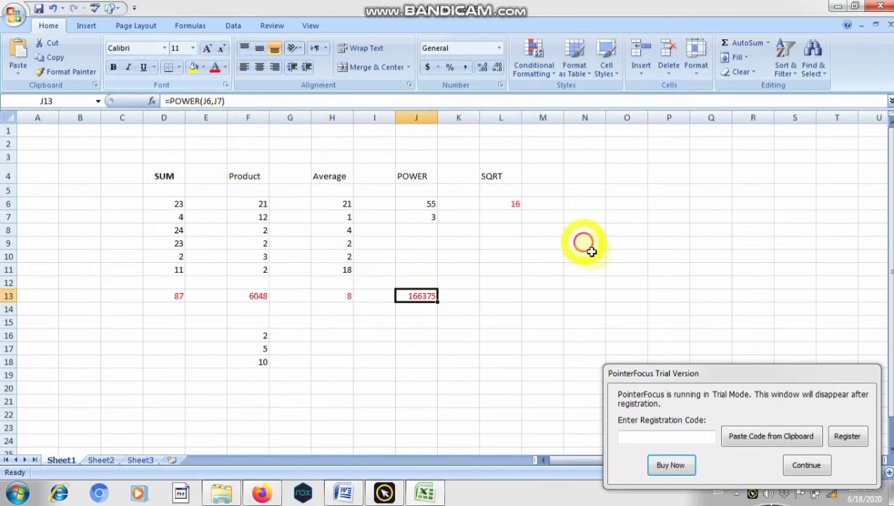
- Enter the heading MAX in cell N4 and the numbers 32, 5, 35, 6, 24 and 57 in cells N6 to N11
click(584, 171)
double_click(583, 171)
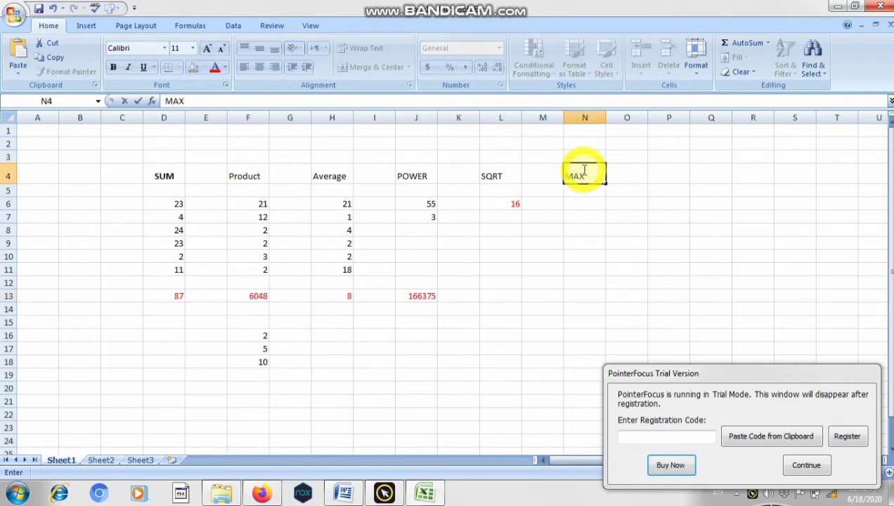
click(580, 205)
text(32)
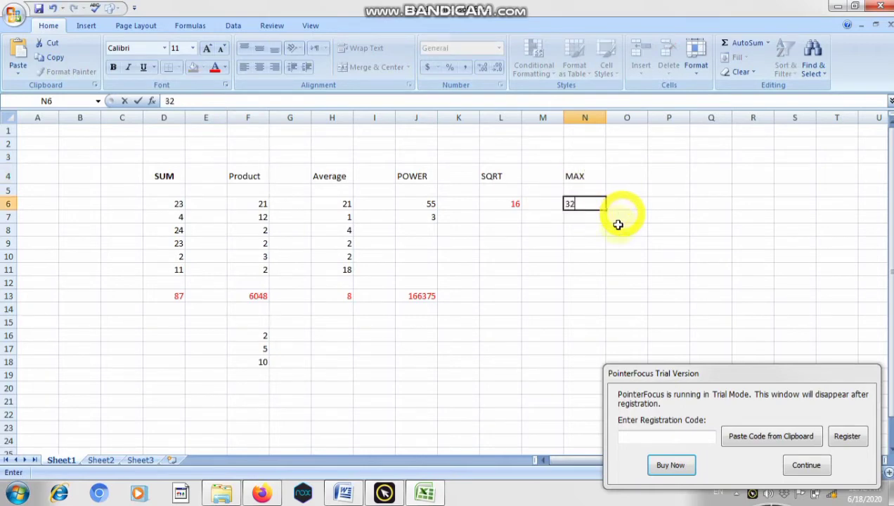
click(588, 218)
text(5)
click(584, 231)
text(35)
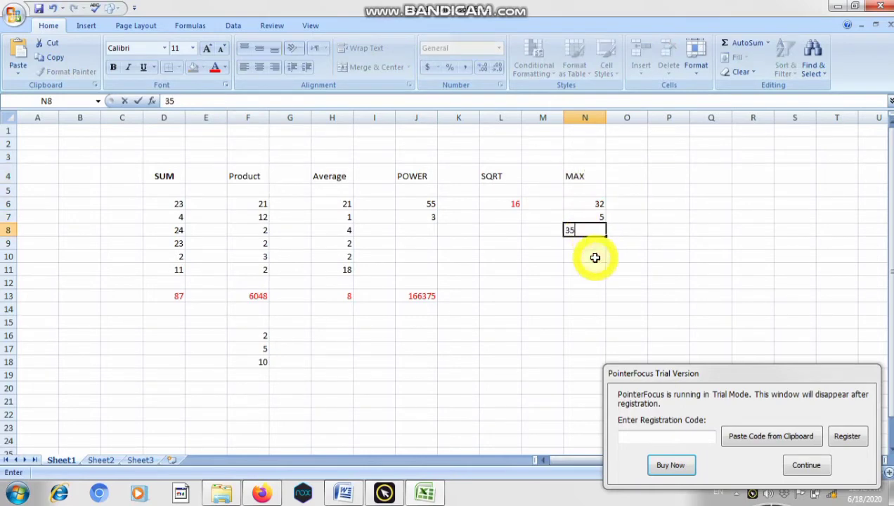
click(585, 242)
text(5)
click(594, 258)
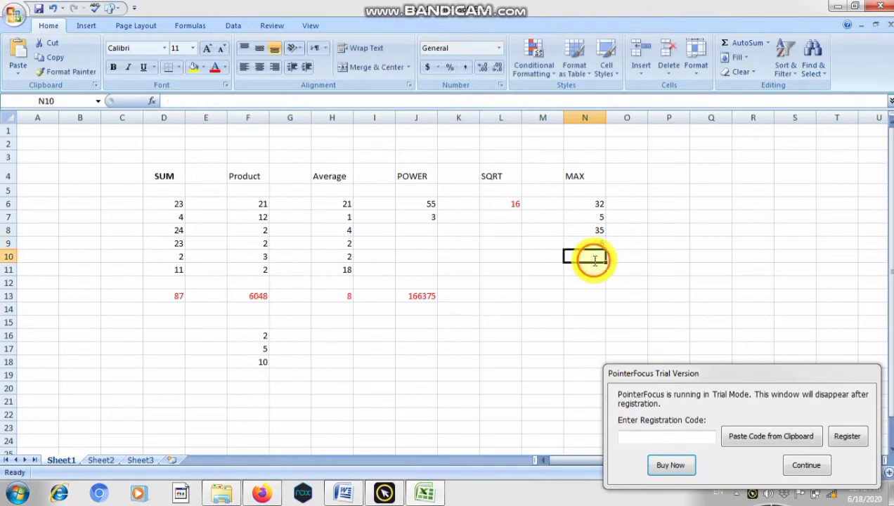
text(24)
click(590, 277)
text(57)
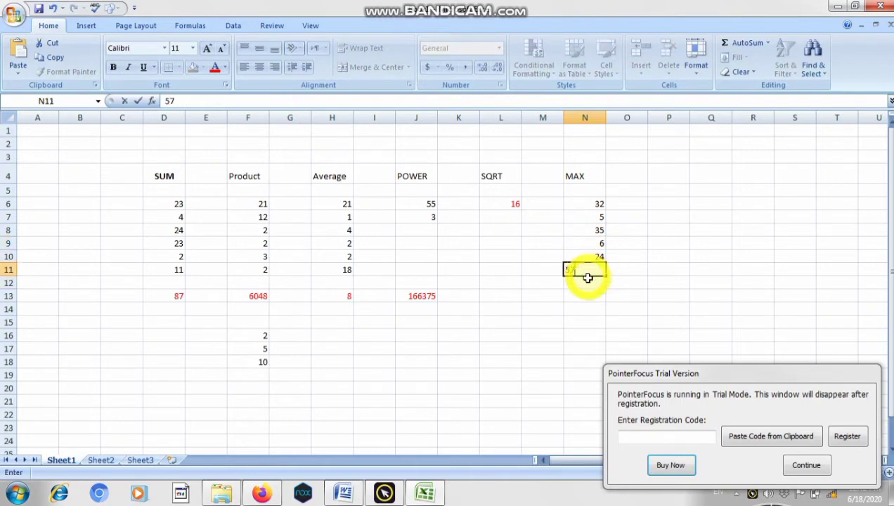
click(588, 280)
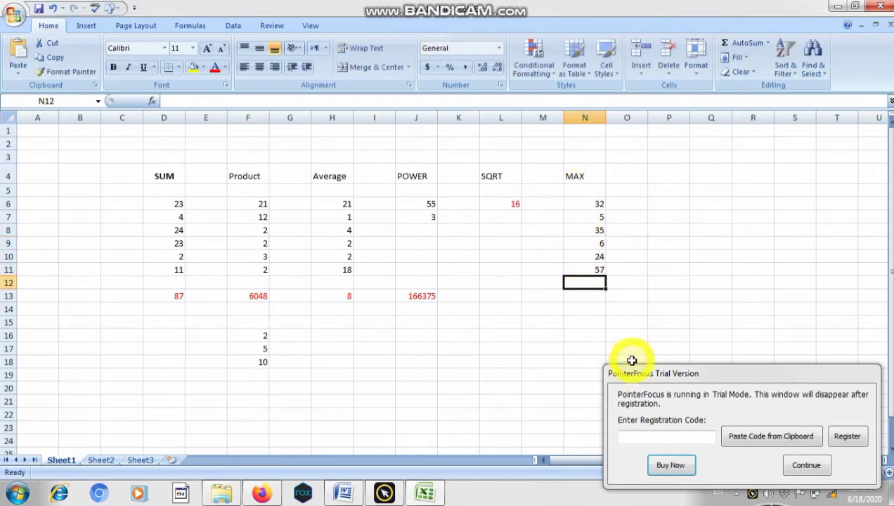
- Move the PointerFocus trial window out of the way and enter 45 in cell N12
drag(637, 377, 597, 503)
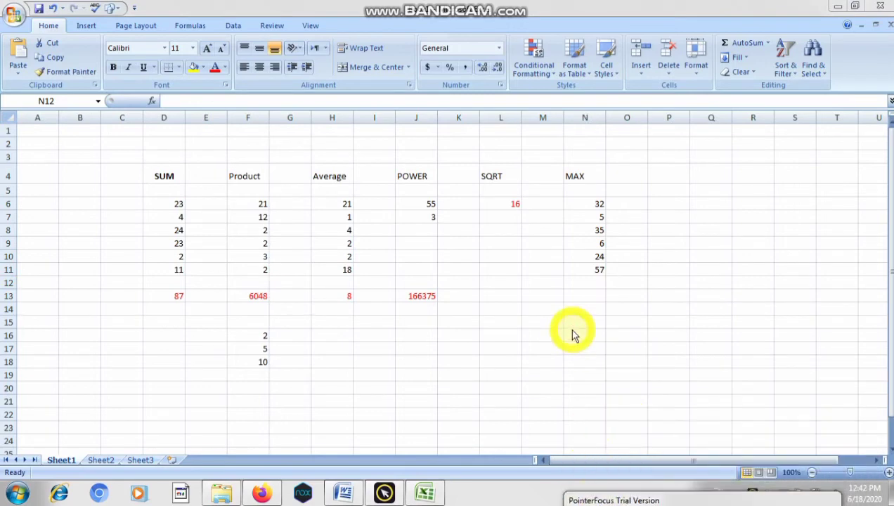
click(589, 281)
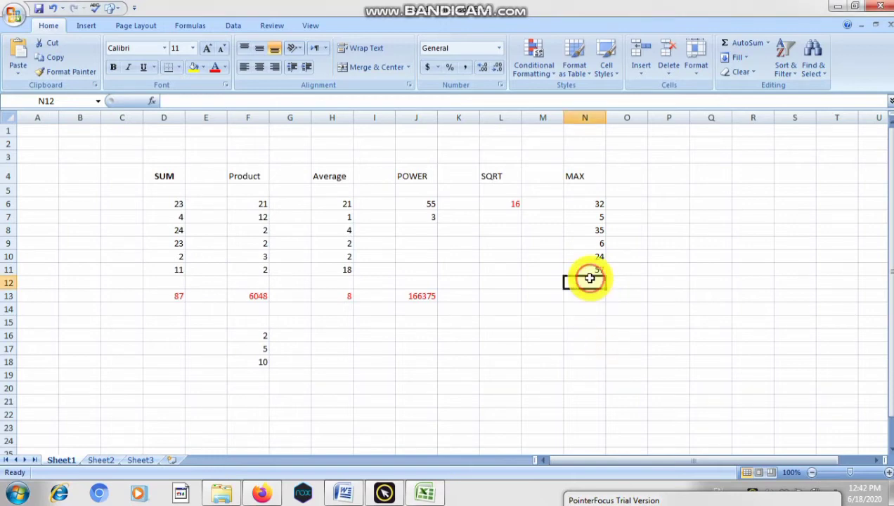
text(45)
key(Return)
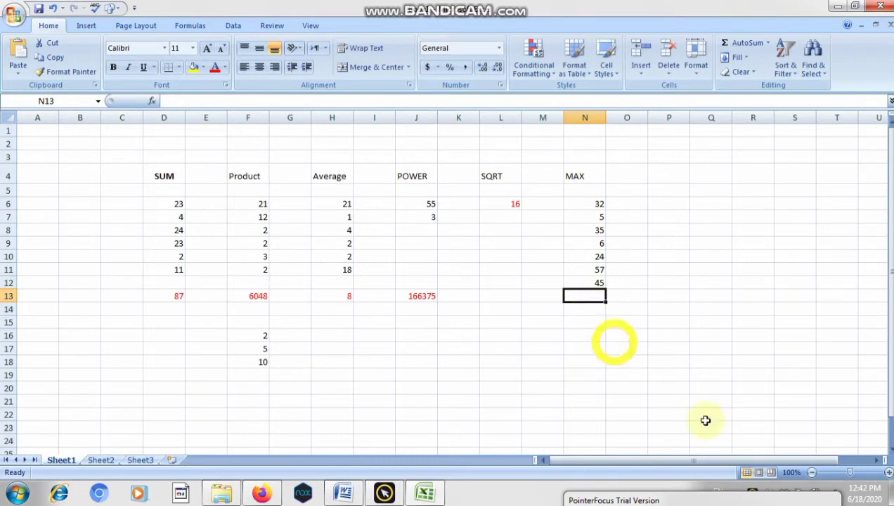
- Enter the formula =MAX(N6:N12) in cell N13 below the MAX numbers
click(888, 474)
click(888, 474)
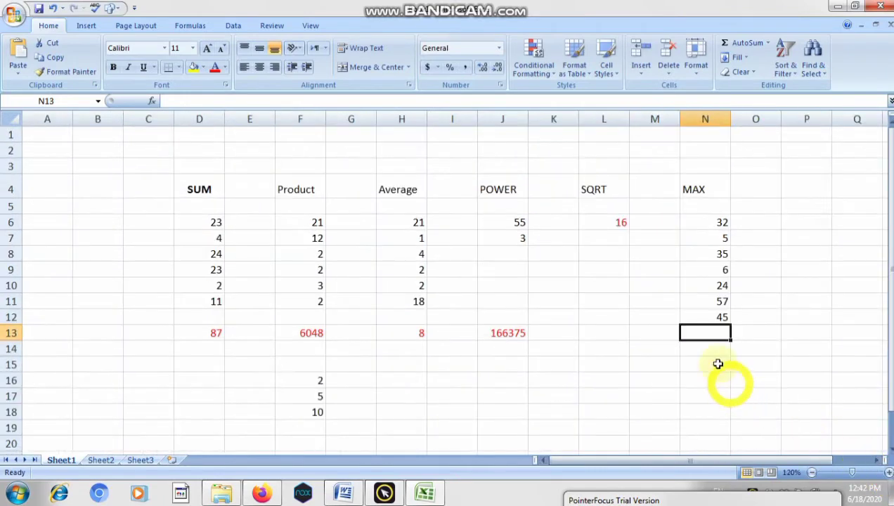
double_click(705, 336)
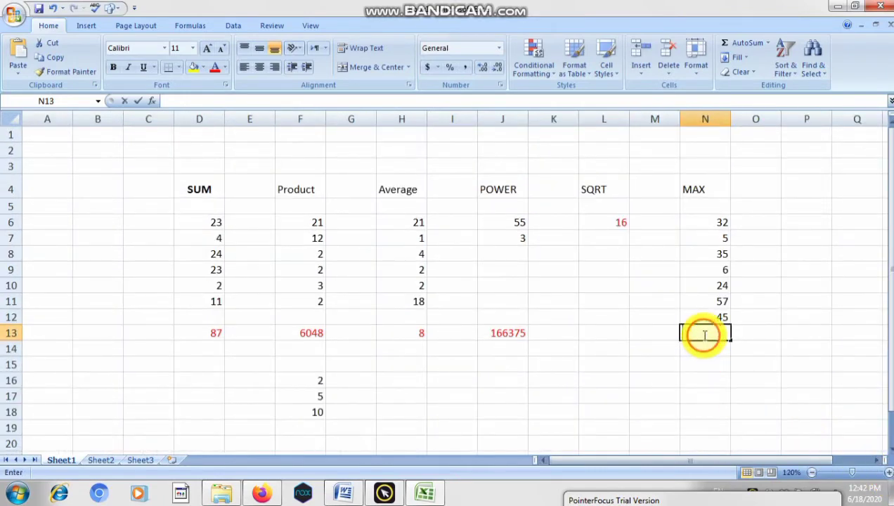
text(=)
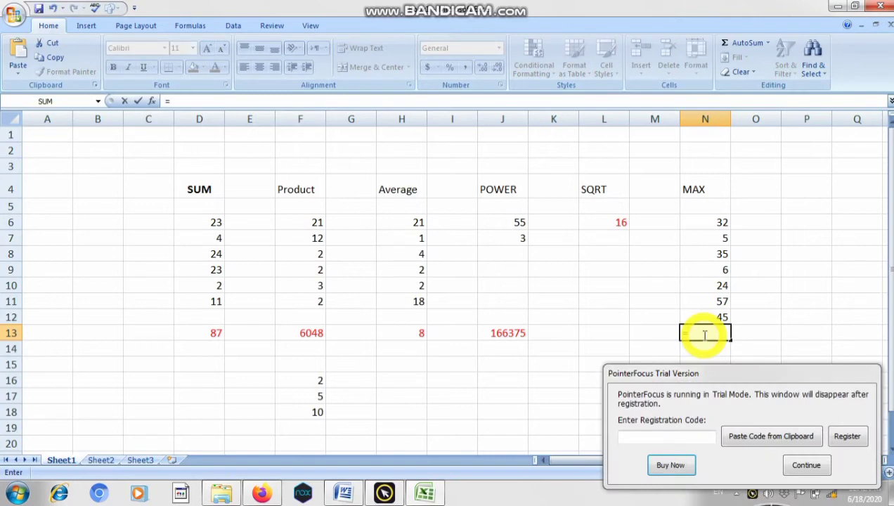
text(MAX)
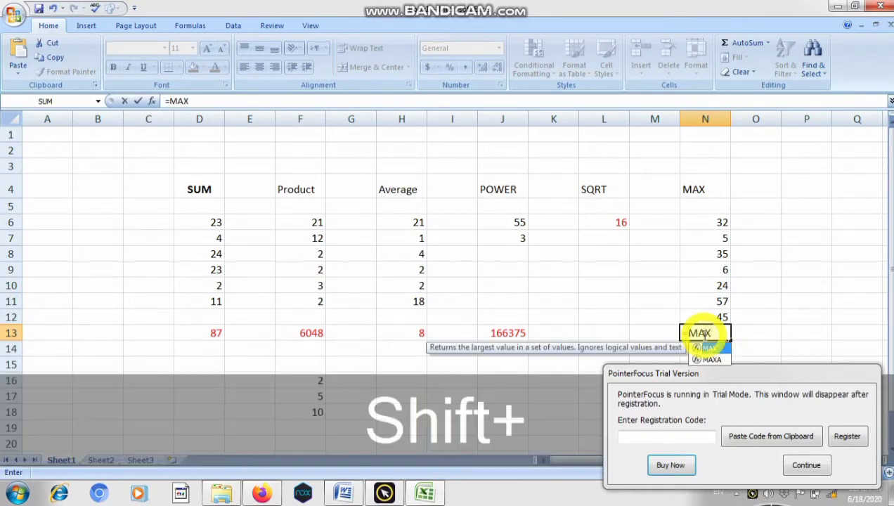
text(()
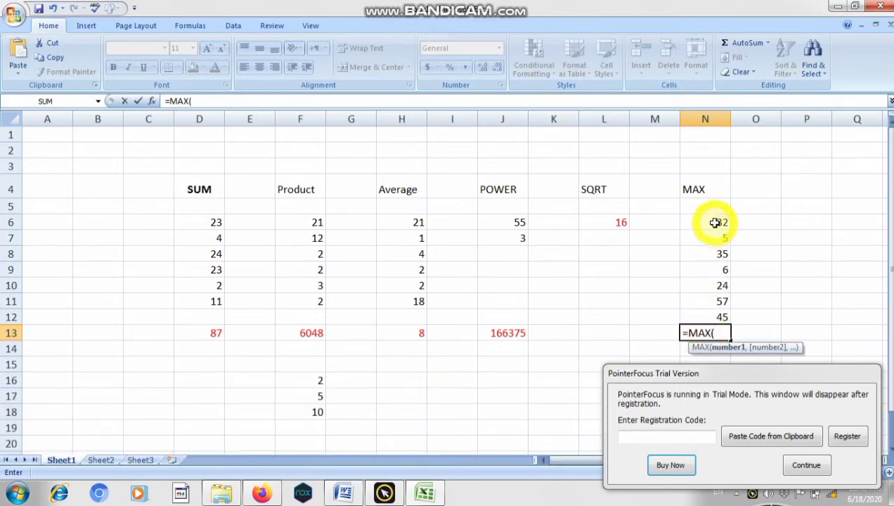
click(714, 222)
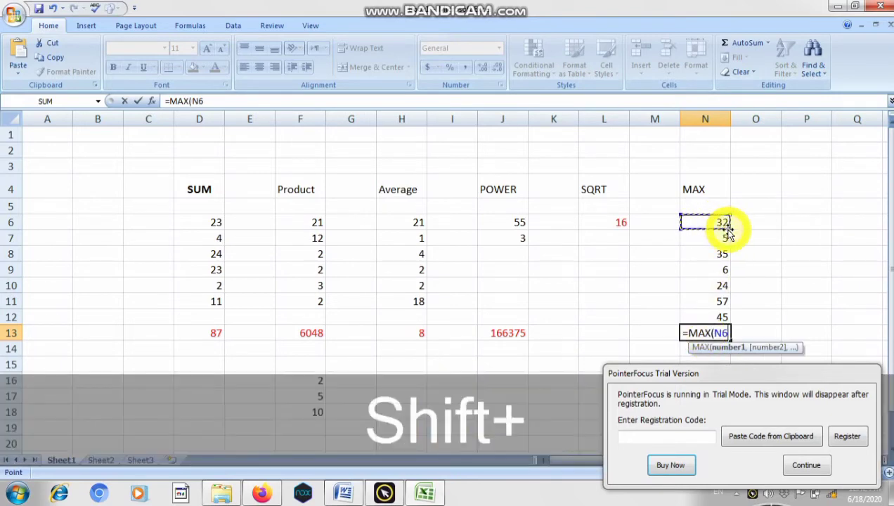
drag(723, 224, 723, 317)
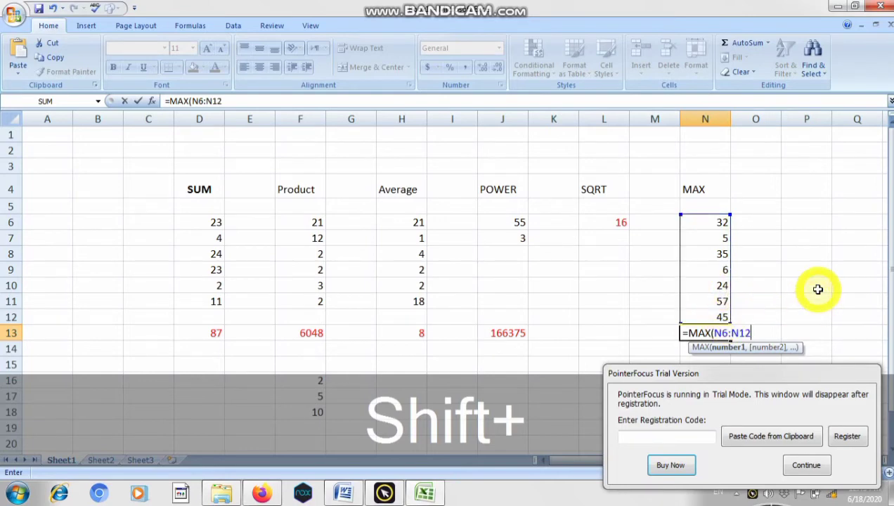
text())
key(Return)
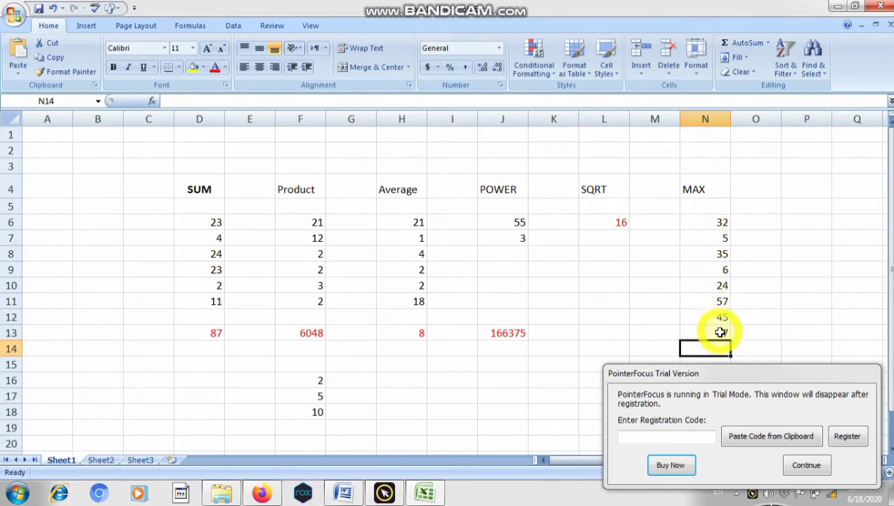
- Apply the red font color to the MAX result in cell N13
click(720, 333)
click(215, 67)
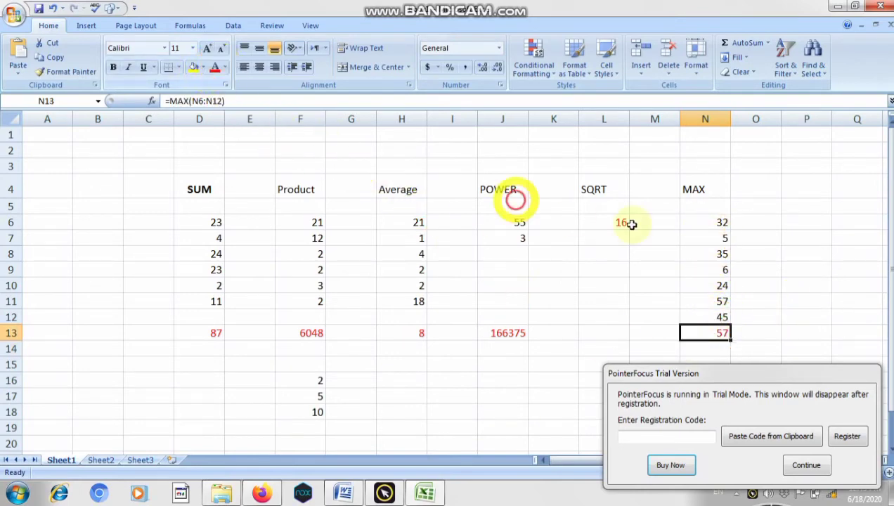
click(717, 239)
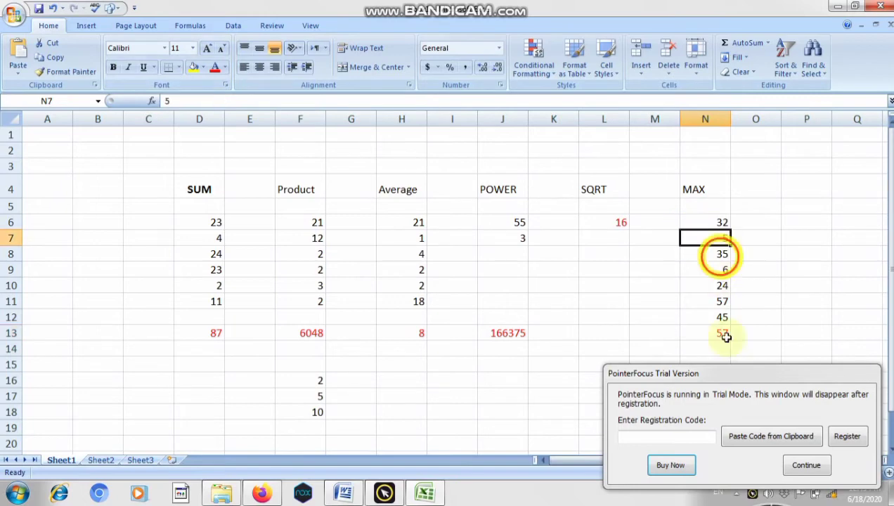
- Enter the heading MIN in cell P4 and the numbers 2, 46 and 74 in cells P6 to P8
click(799, 188)
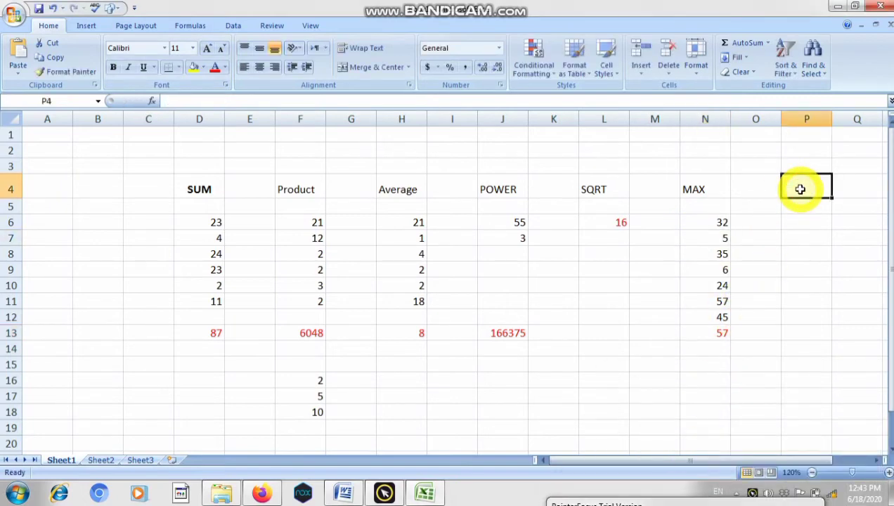
text(MI)
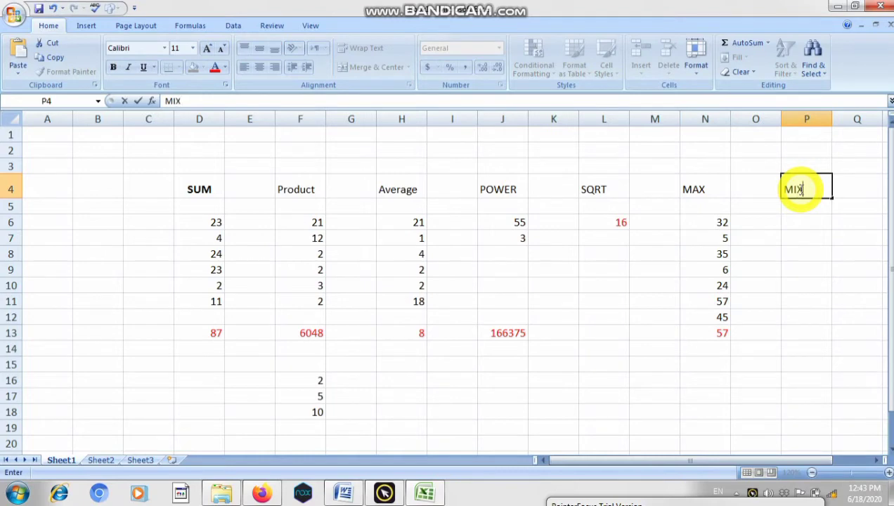
text(N)
click(796, 221)
text(2)
click(792, 237)
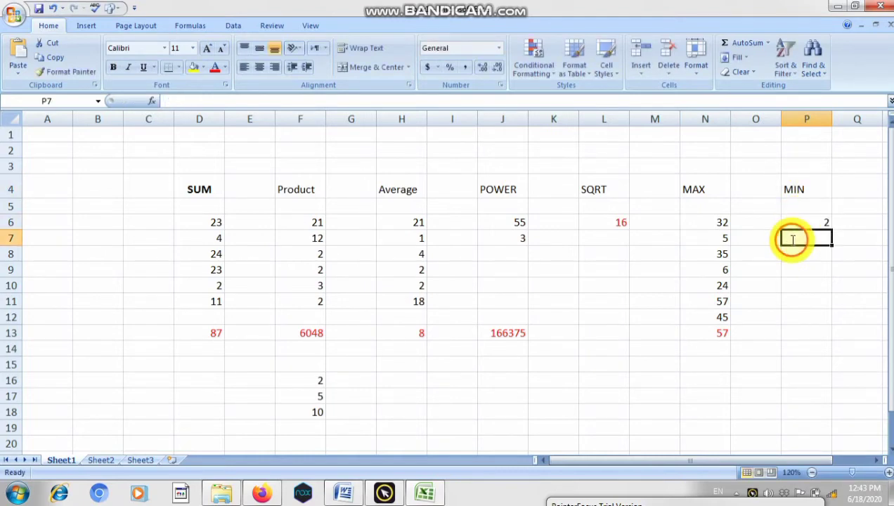
text(46)
click(795, 255)
text(74)
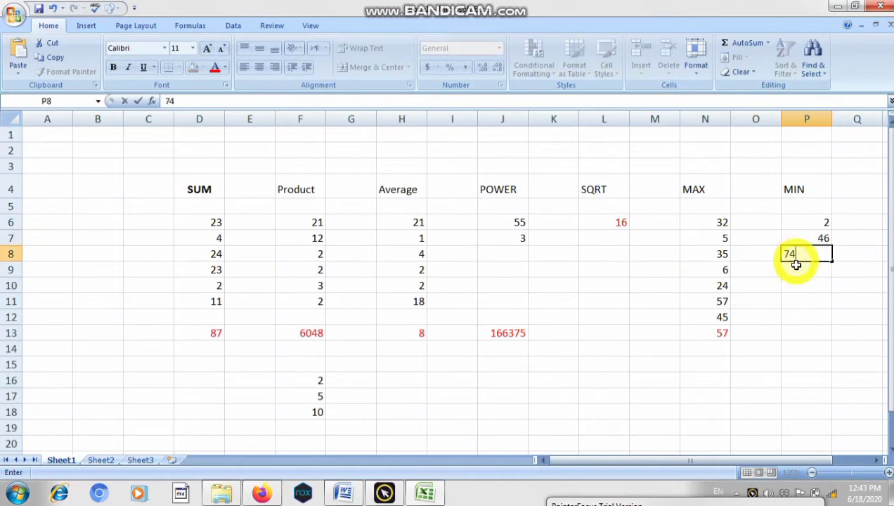
- Continue the MIN column with the numbers 1, 667, 34 and 34 in cells P9 to P12
click(796, 268)
text(1)
click(791, 286)
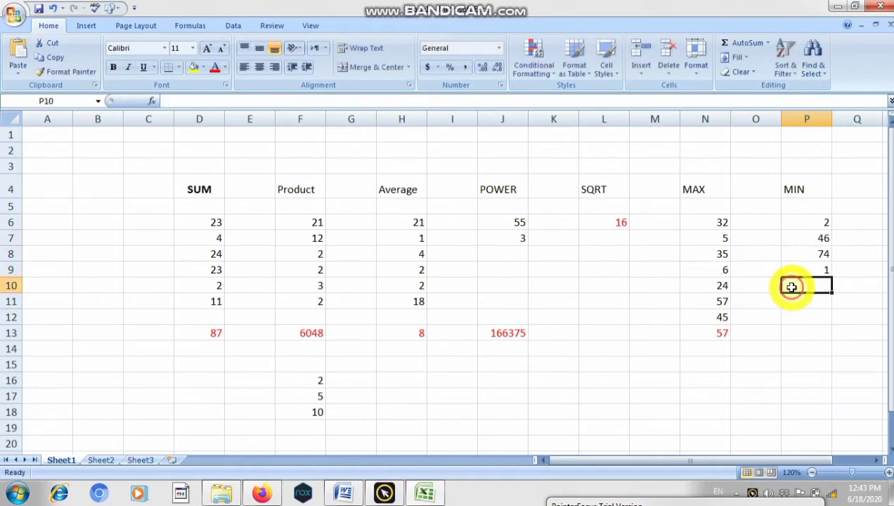
text(667)
click(798, 301)
text(34)
click(818, 311)
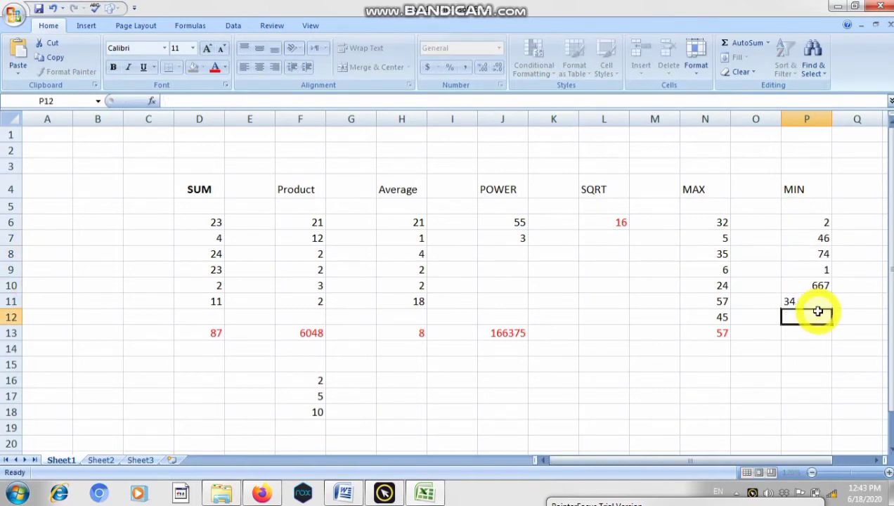
text(34)
- Enter the formula =MIN(P6:P12) in cell P13 and apply the red font color to its result
click(801, 337)
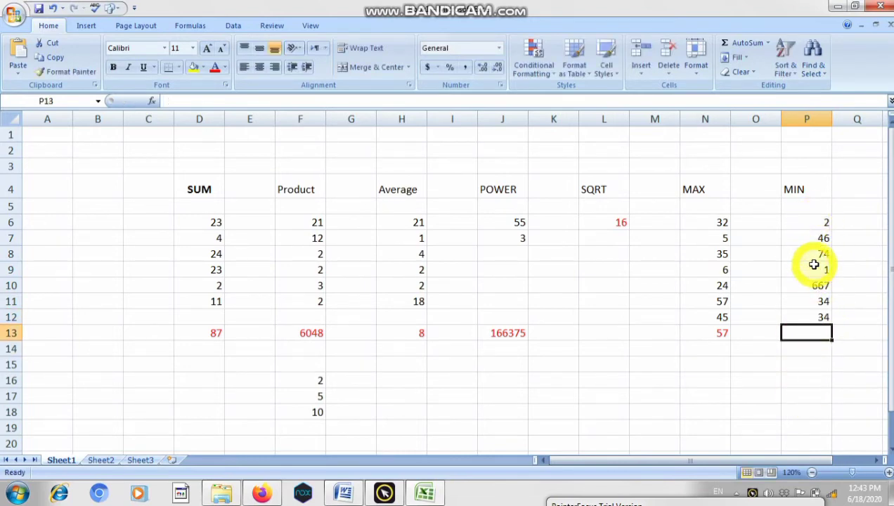
double_click(809, 336)
text(=)
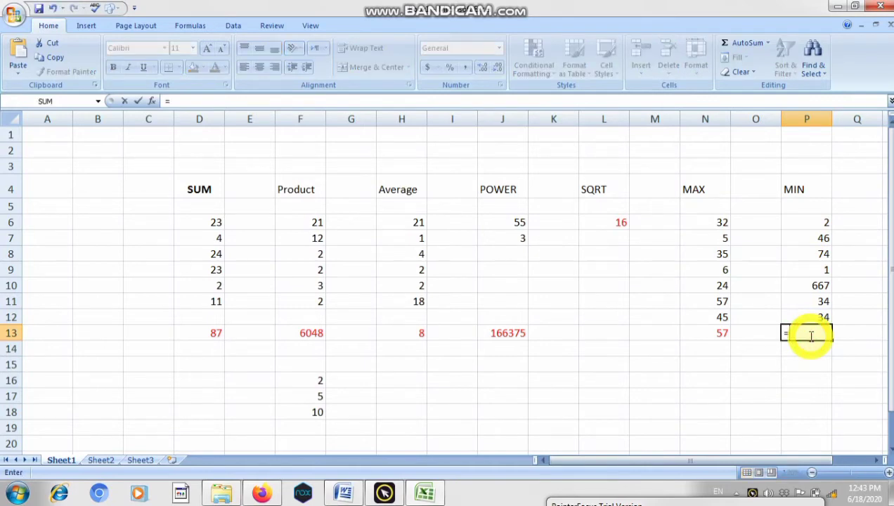
text(MIN)
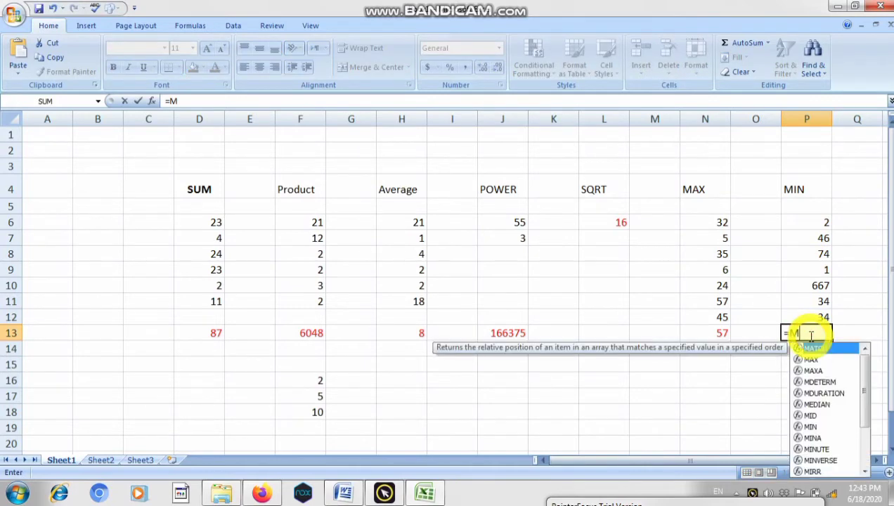
key(BackSpace)
text(N)
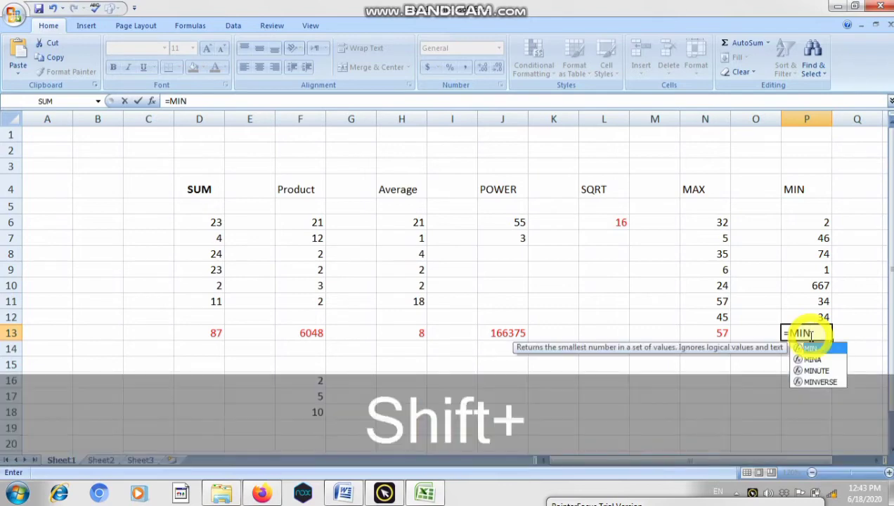
text())
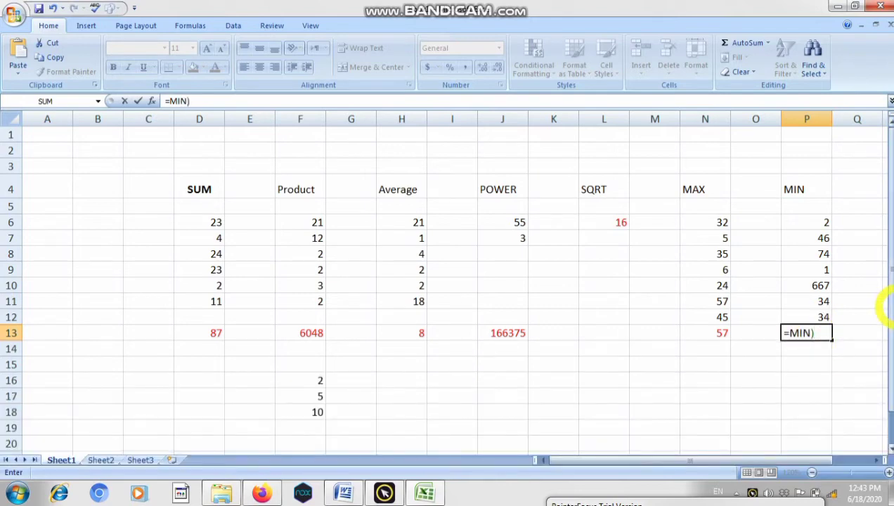
key(BackSpace)
text(()
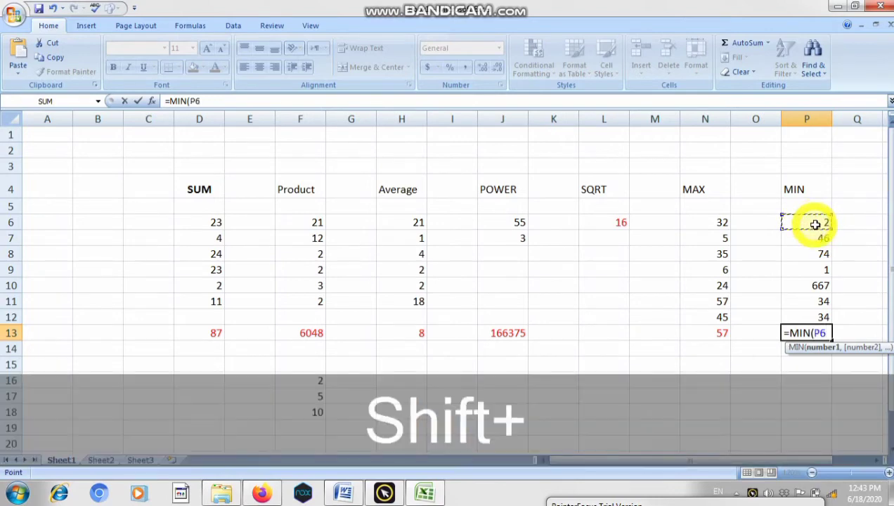
drag(828, 224, 836, 322)
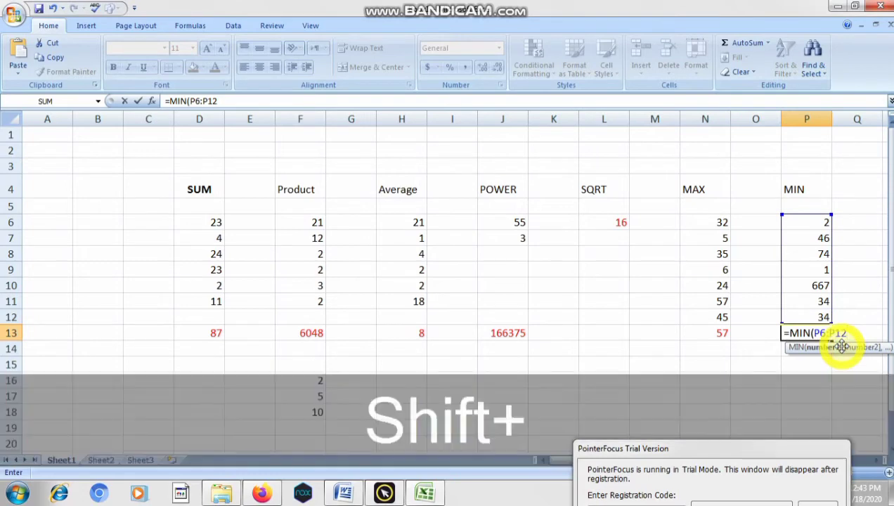
text())
key(Return)
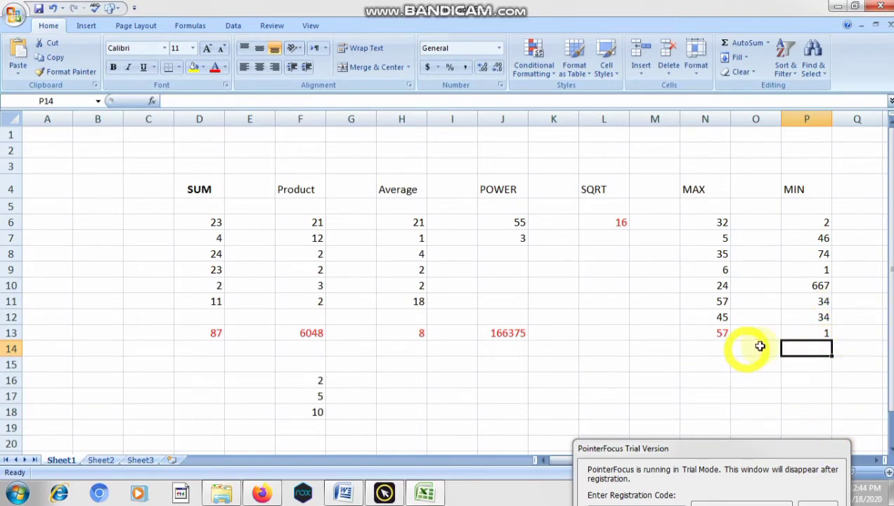
click(801, 331)
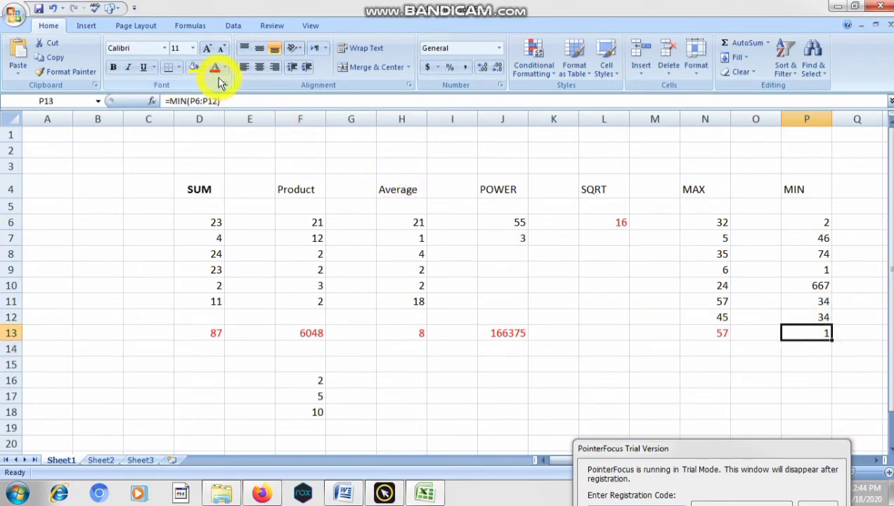
- Format the function headings in cells D4 to P4 as italic and bold
drag(205, 187, 792, 187)
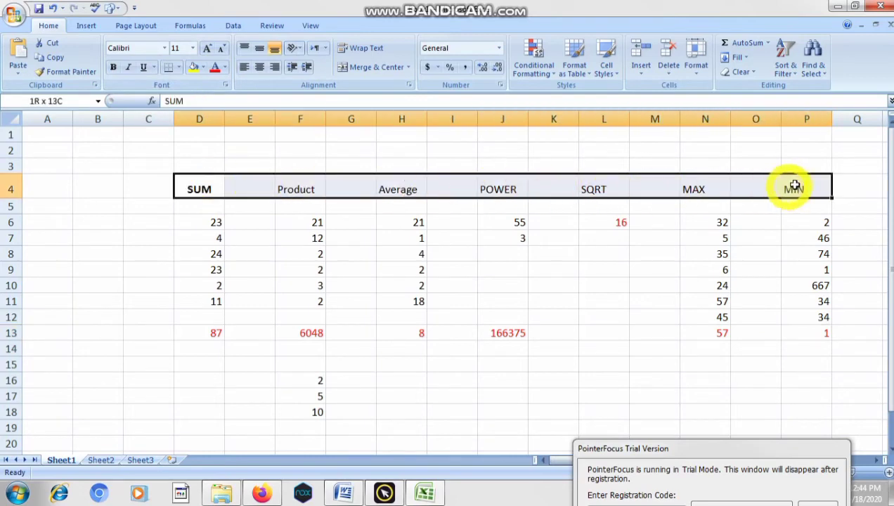
click(130, 68)
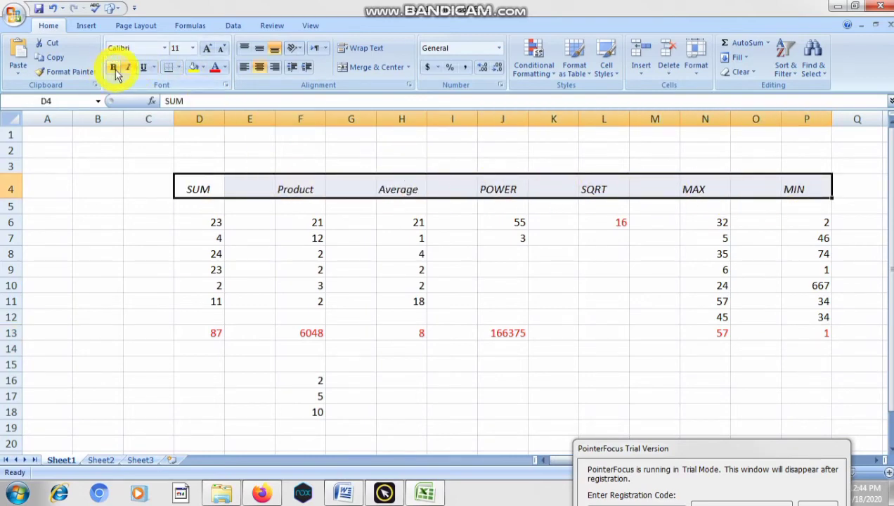
click(114, 68)
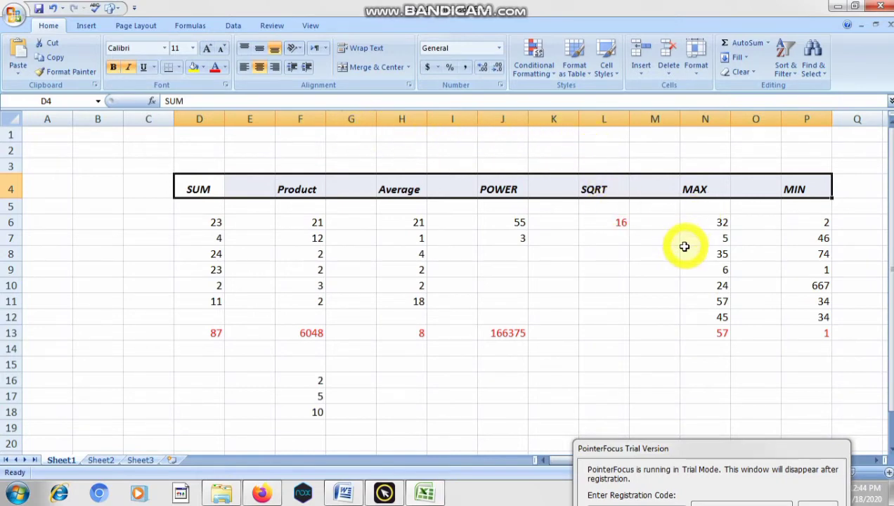
click(801, 378)
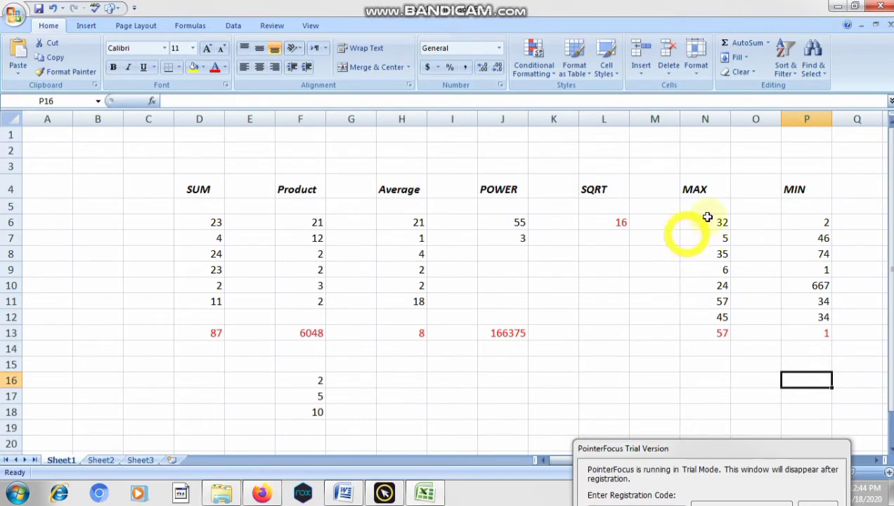
- Use the AutoSum Max function on cells N6 to N13 to place the maximum in cell N14
click(767, 45)
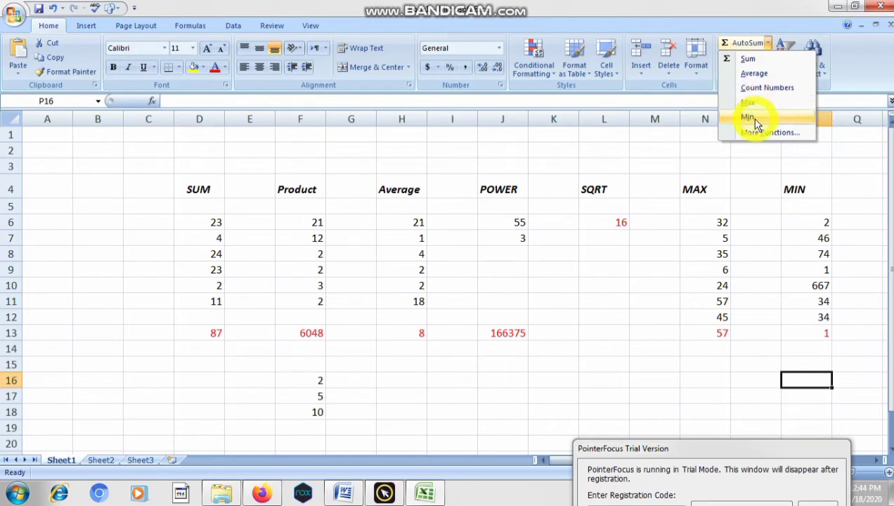
click(605, 294)
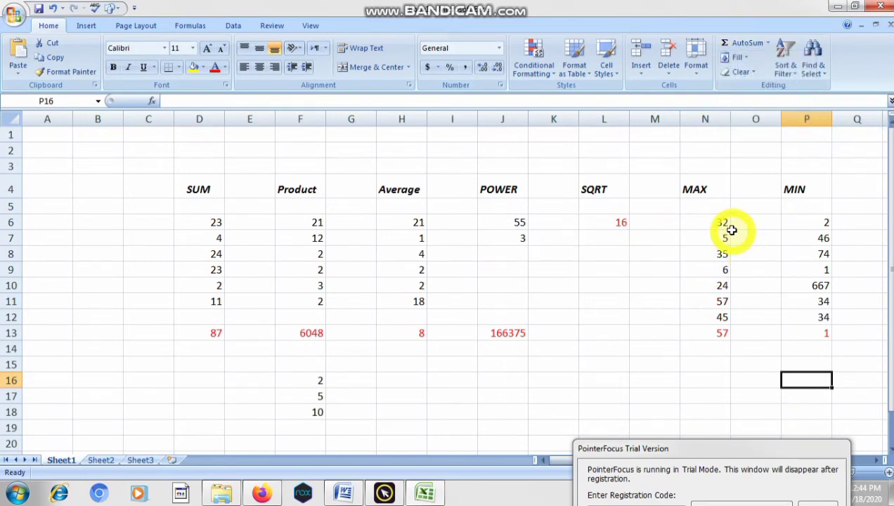
drag(722, 222, 722, 331)
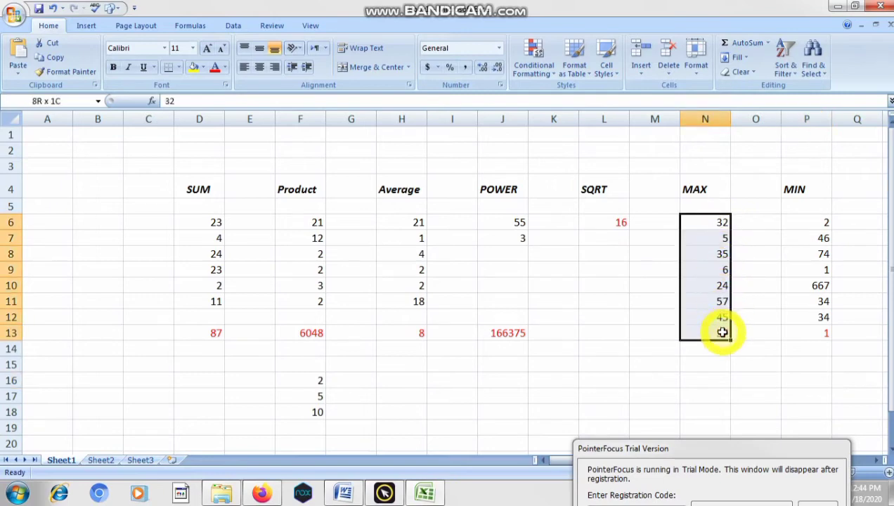
click(769, 44)
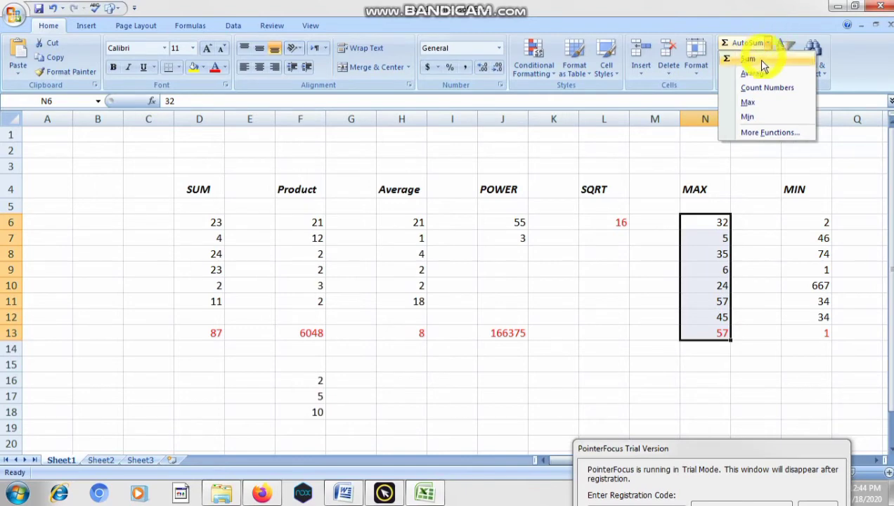
click(751, 104)
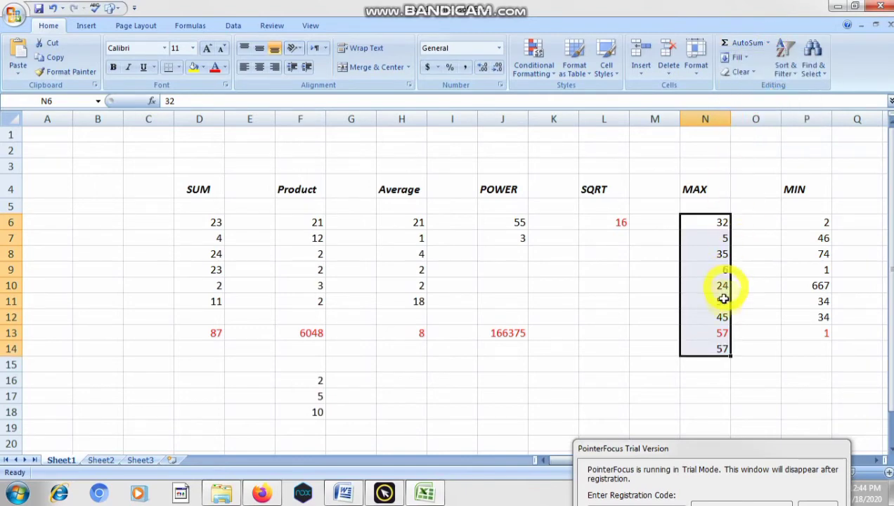
click(603, 348)
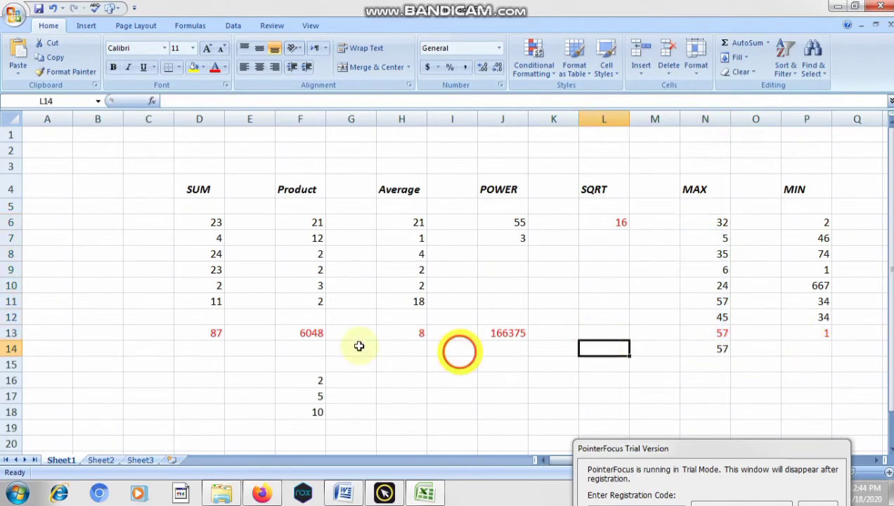
drag(222, 332, 599, 328)
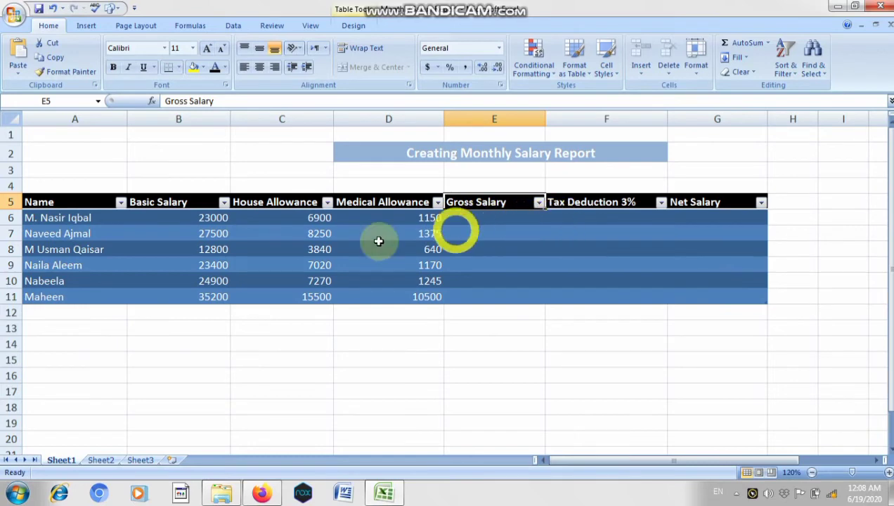
- Examine the monthly salary report table, its rows and the entries in the Name column
click(10, 217)
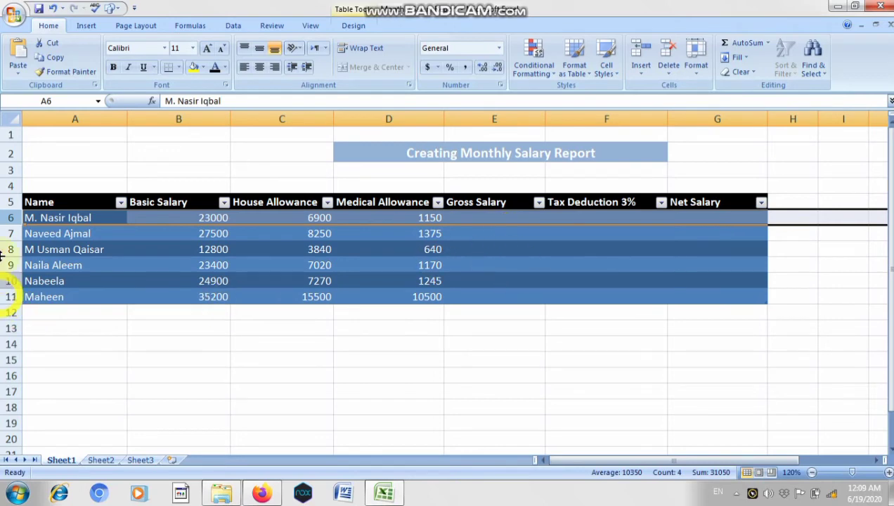
click(380, 303)
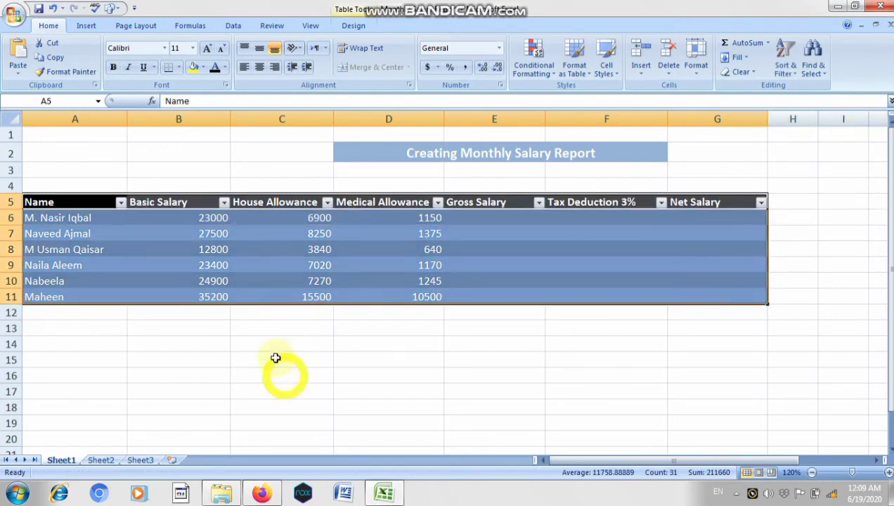
click(243, 375)
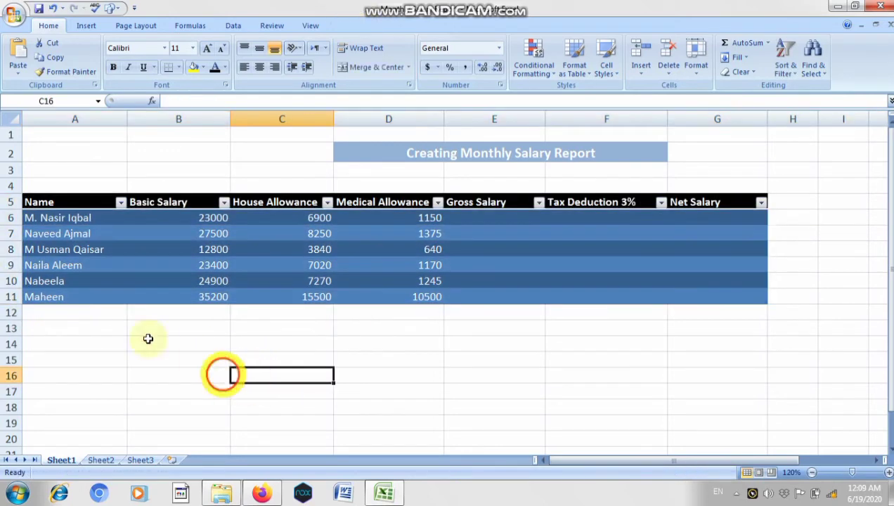
click(86, 121)
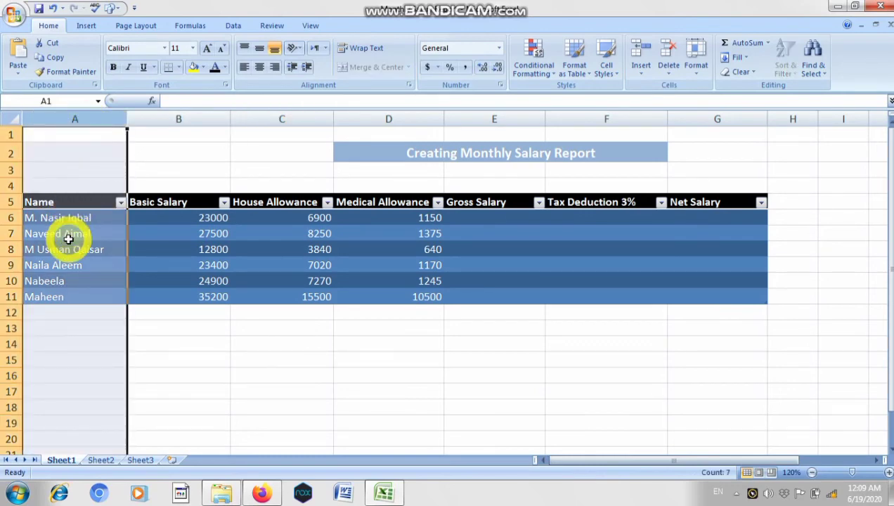
click(28, 234)
click(32, 250)
click(33, 267)
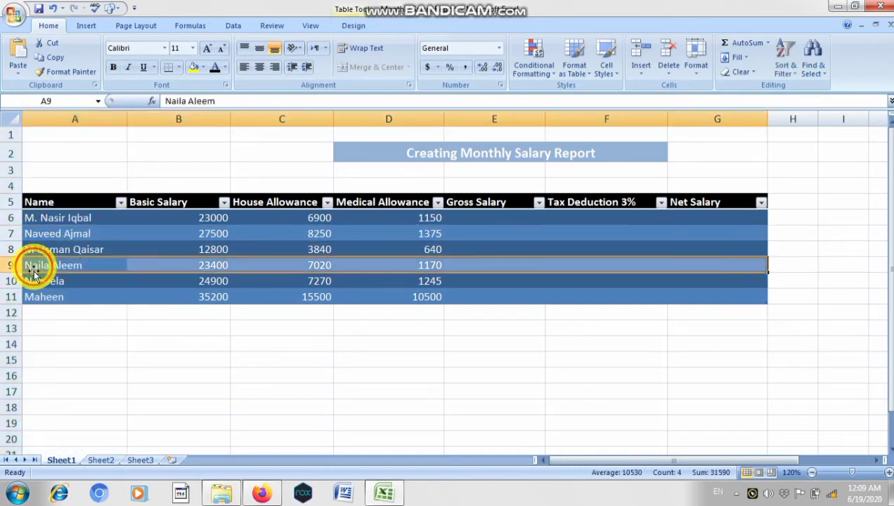
click(35, 284)
click(35, 297)
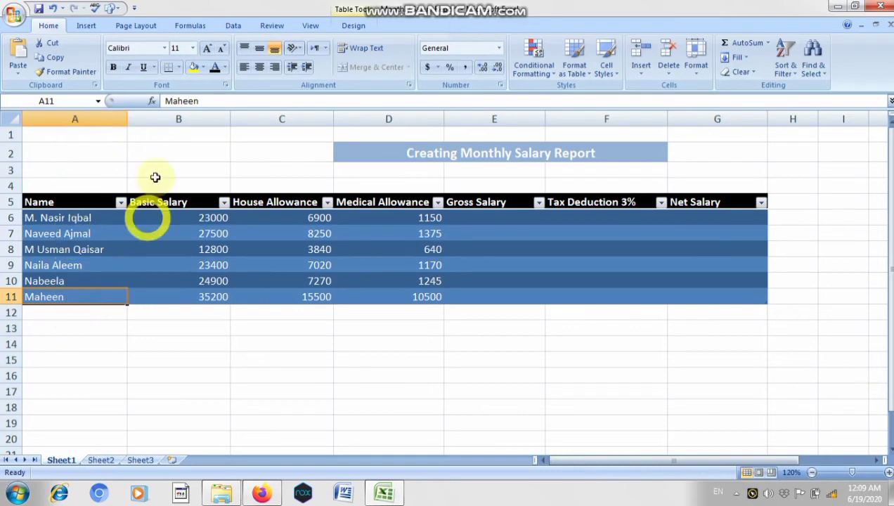
- Examine the Basic Salary, House Allowance, Medical Allowance and Net Salary columns of the report
click(168, 119)
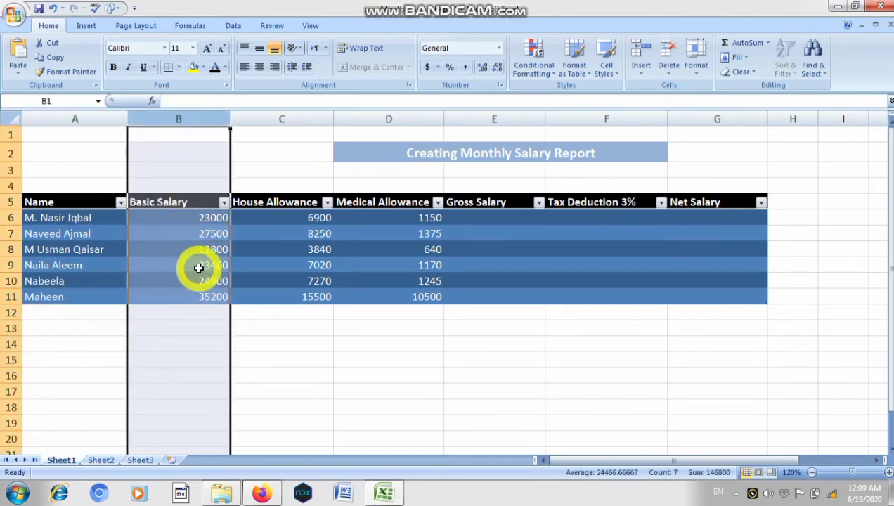
click(11, 218)
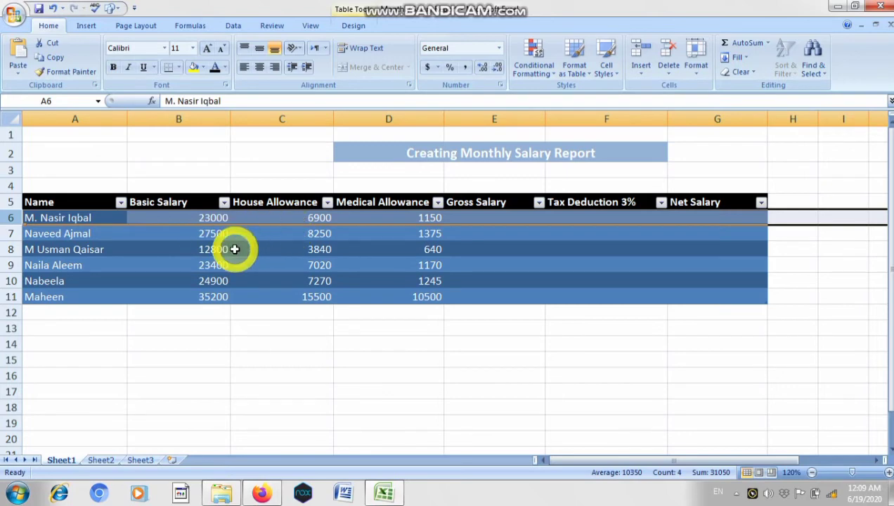
click(280, 118)
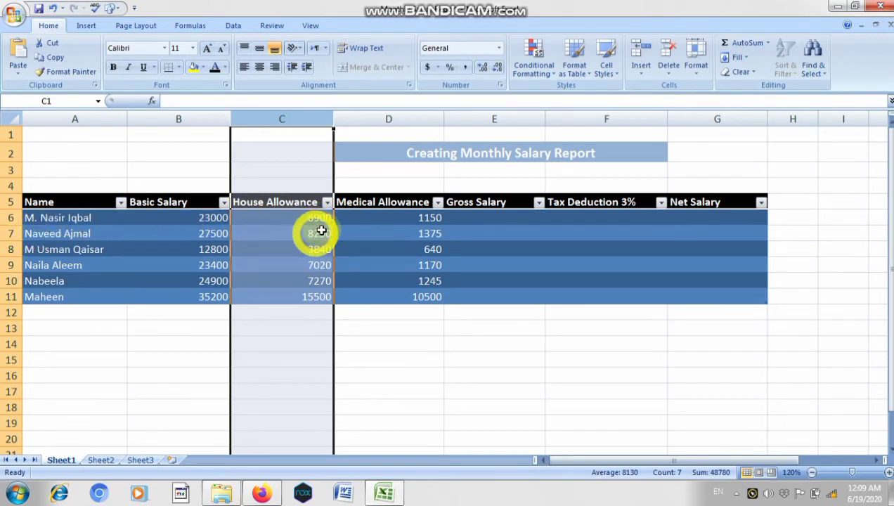
click(389, 119)
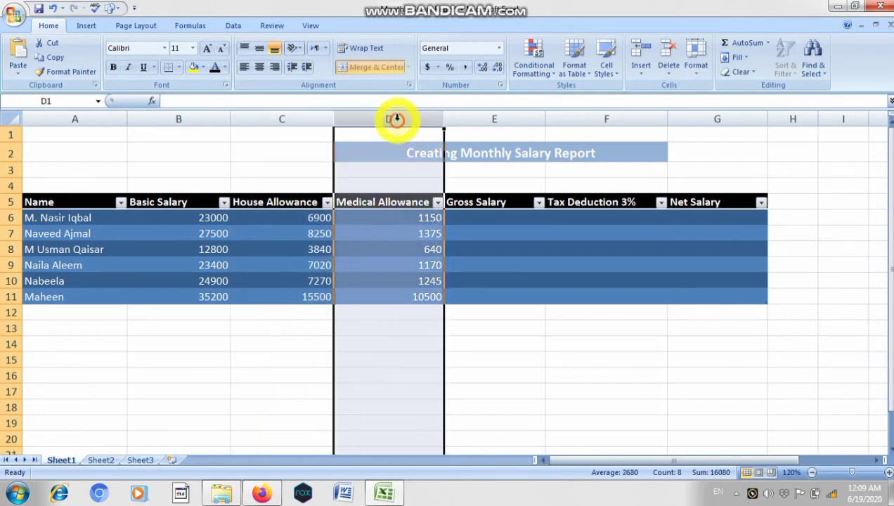
click(376, 218)
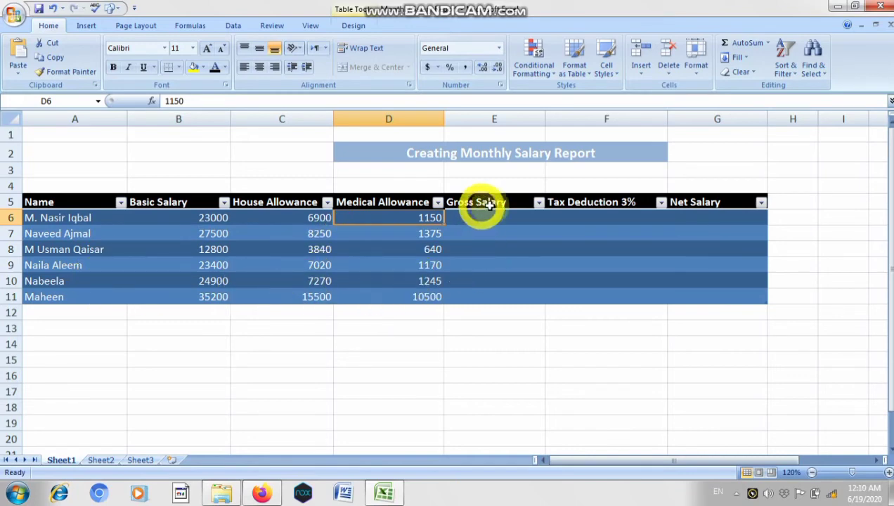
double_click(720, 201)
click(689, 249)
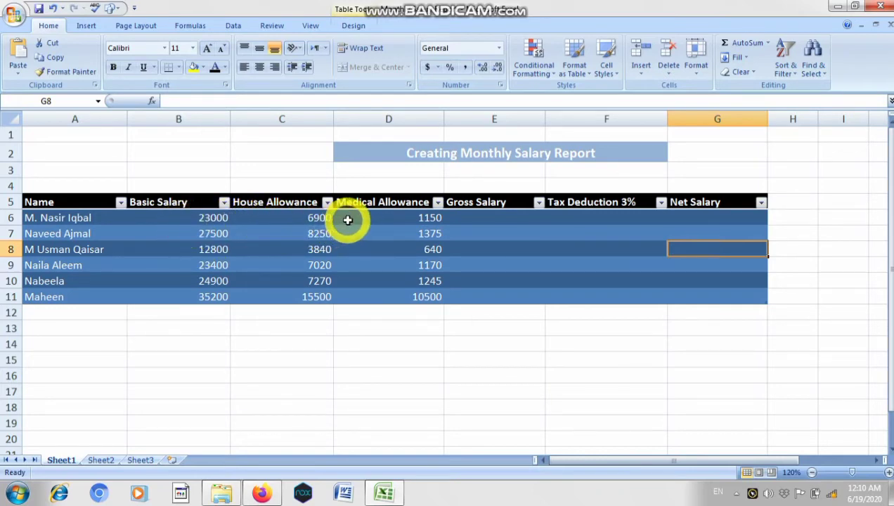
- Try to start the gross salary formula in cell E6 with a plain reference to B6 instead of the table reference
click(470, 219)
text(=)
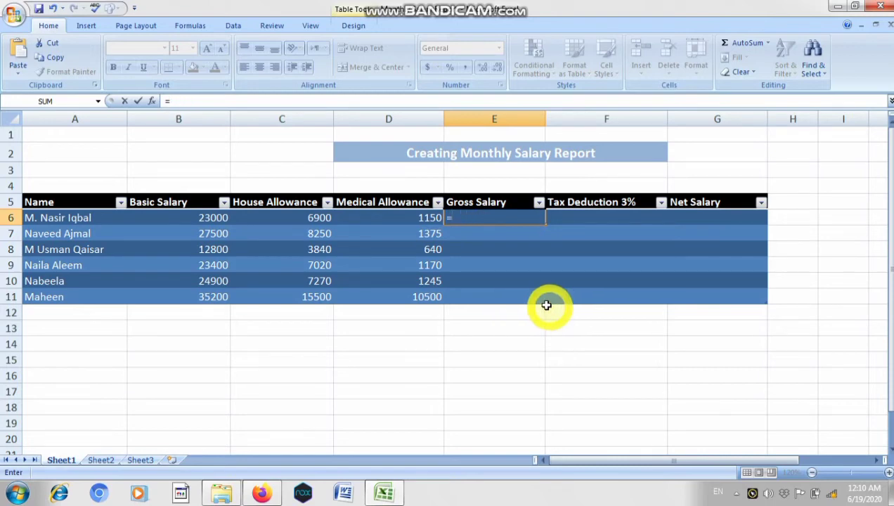
click(181, 222)
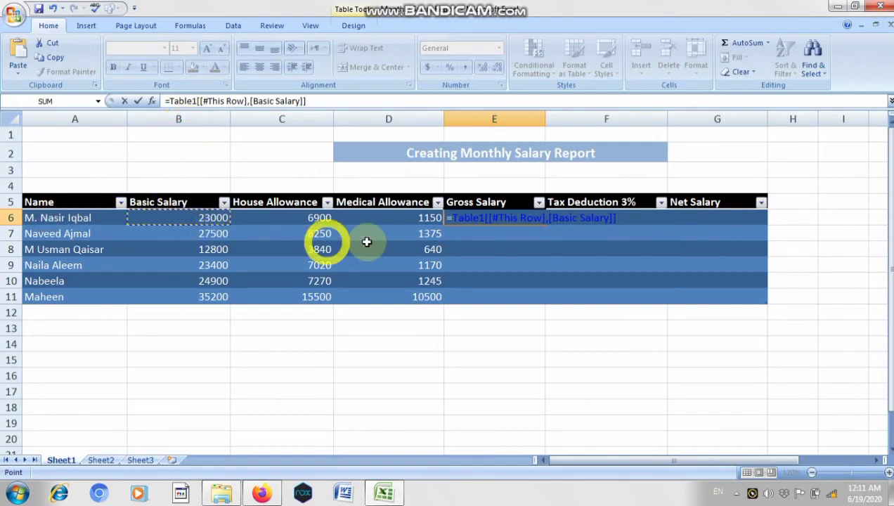
key(BackSpace)
key(BackSpace)
key(BackSpace)
key(BackSpace)
key(BackSpace)
key(BackSpace)
key(BackSpace)
key(BackSpace)
key(BackSpace)
key(BackSpace)
key(BackSpace)
key(BackSpace)
key(BackSpace)
key(BackSpace)
key(BackSpace)
key(BackSpace)
key(BackSpace)
key(BackSpace)
key(BackSpace)
key(BackSpace)
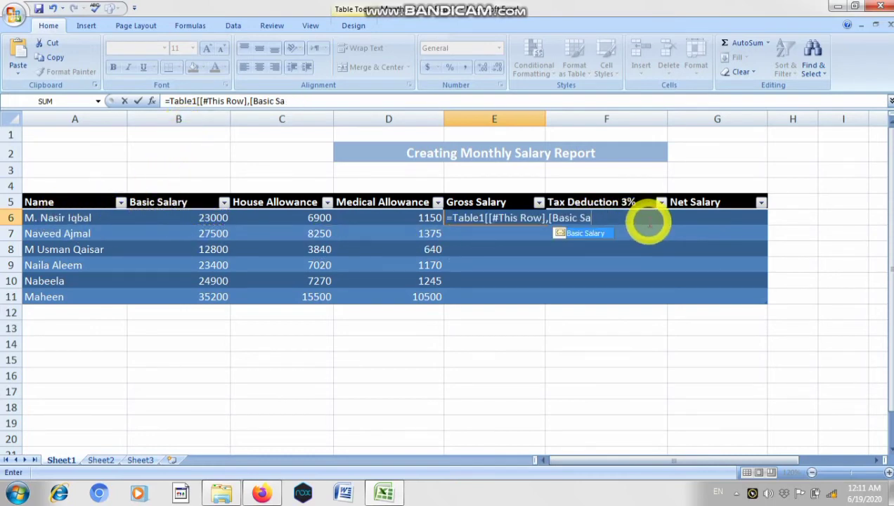
key(BackSpace)
key(BackSpace)
key(BackSpace)
key(BackSpace)
key(BackSpace)
key(BackSpace)
key(BackSpace)
key(BackSpace)
key(BackSpace)
key(BackSpace)
key(BackSpace)
key(BackSpace)
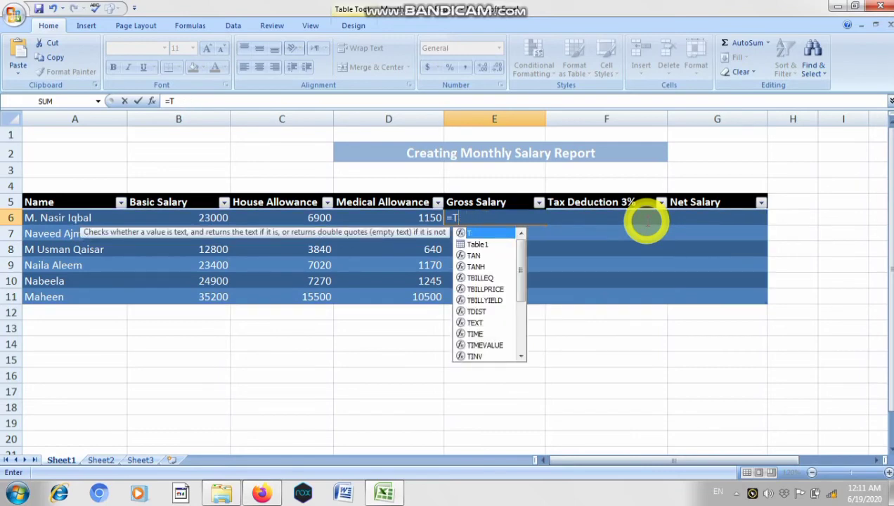
key(BackSpace)
text(B)
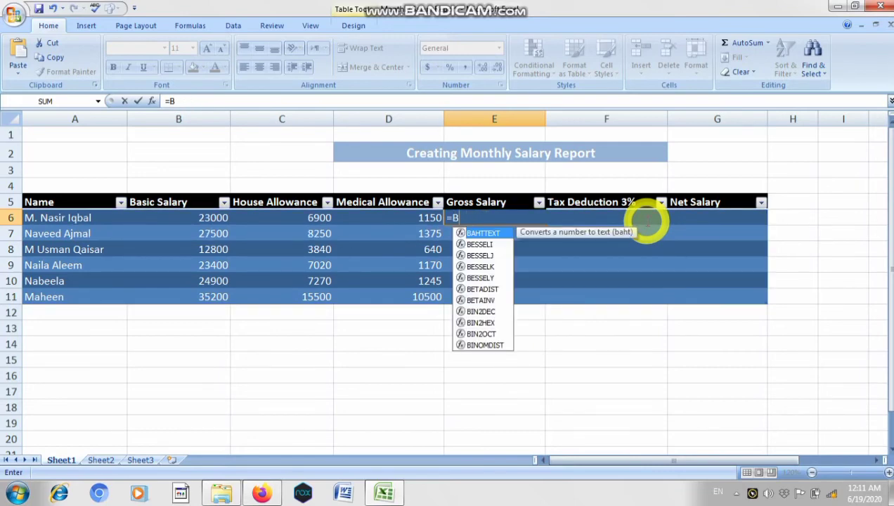
text(6)
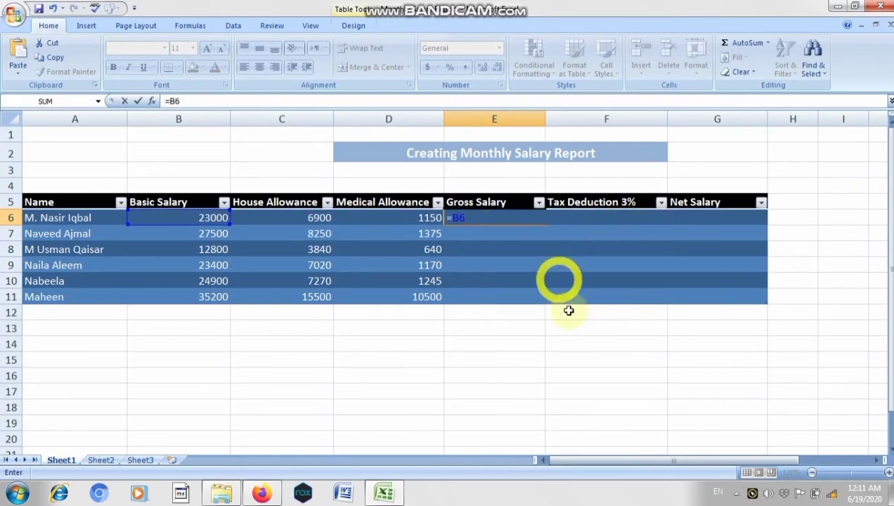
drag(470, 218, 446, 218)
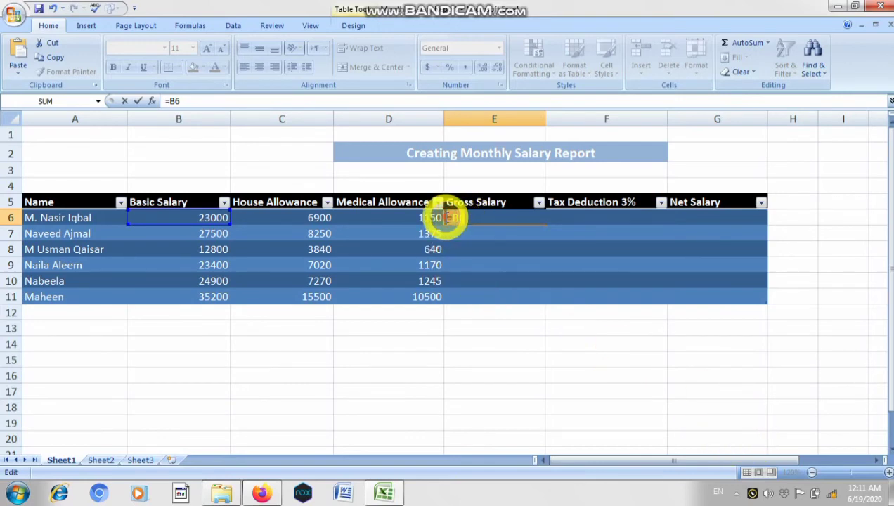
click(587, 264)
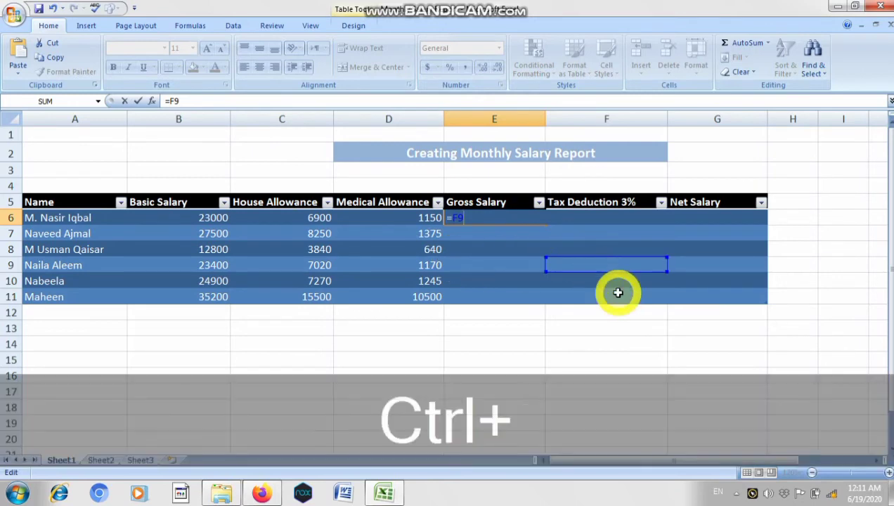
key(ctrl+z)
click(573, 341)
key(Return)
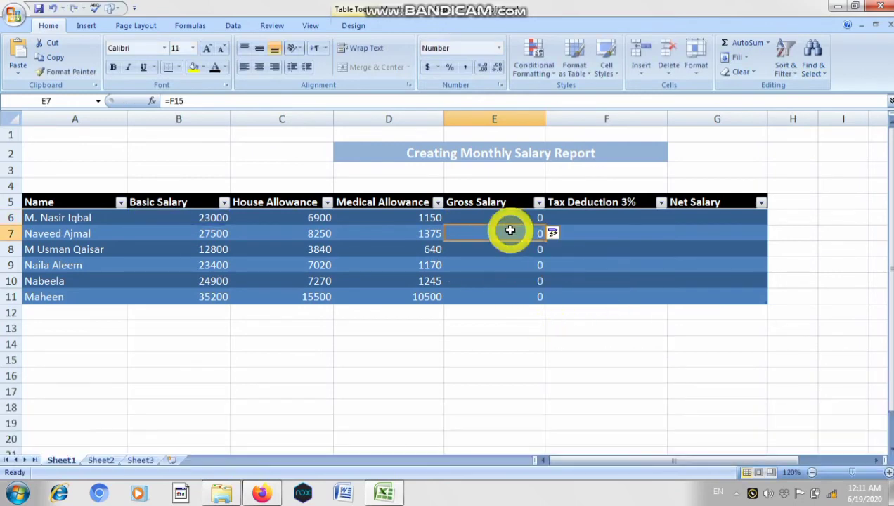
- Apply the Good cell style to the whole salary table in cells A5 to G11
drag(738, 297, 164, 185)
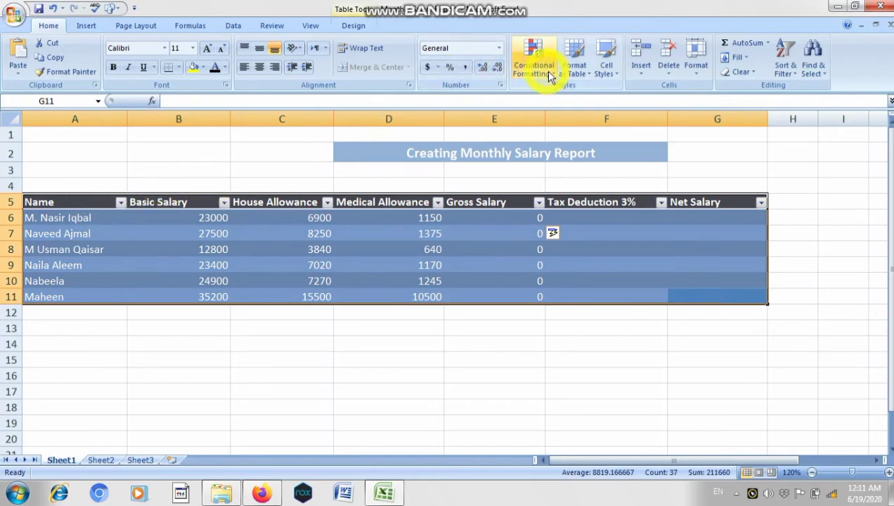
click(607, 70)
click(586, 105)
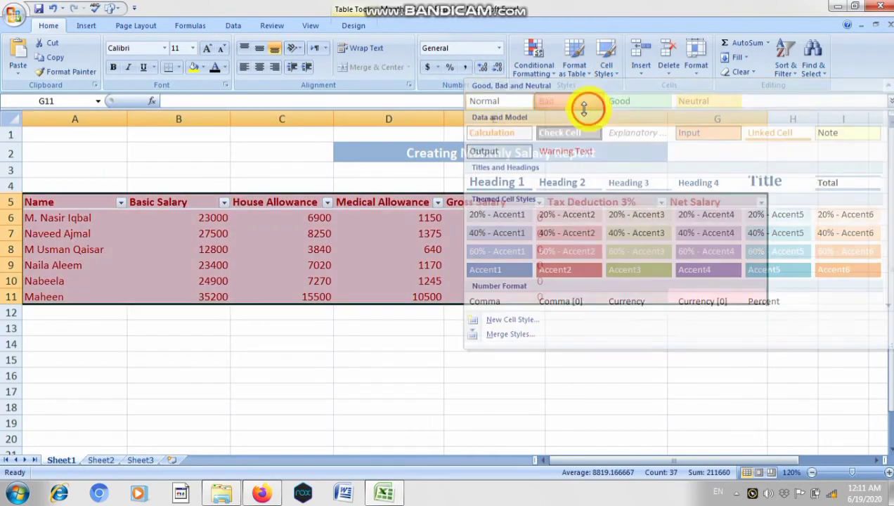
click(603, 73)
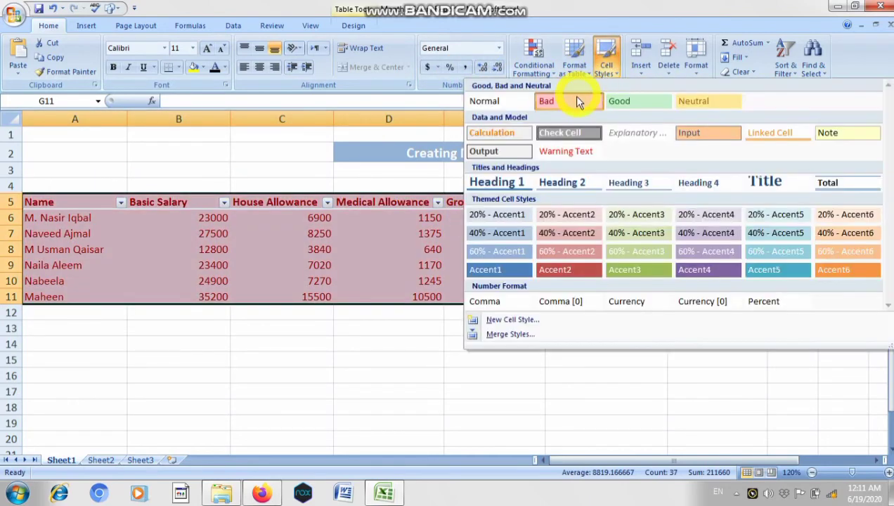
click(621, 101)
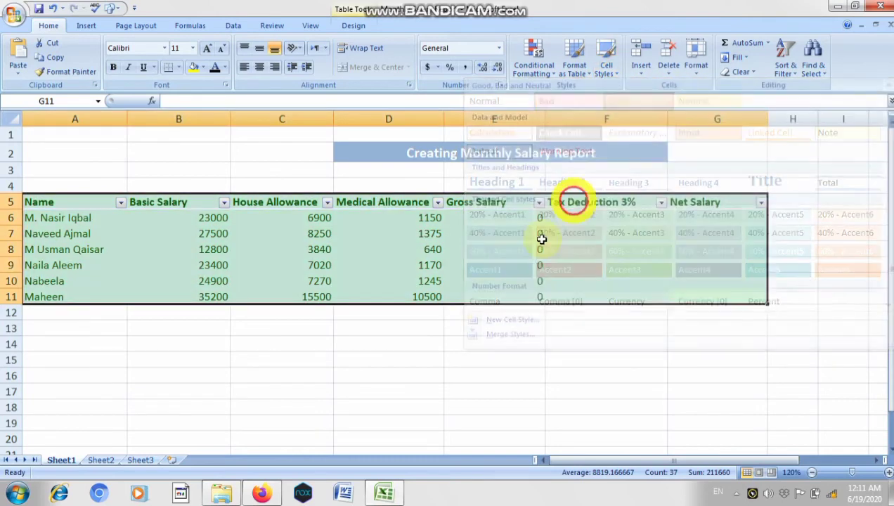
click(529, 284)
- Replace the formula in cell E6 with =B6+C6+D6 to calculate the gross salary
click(508, 222)
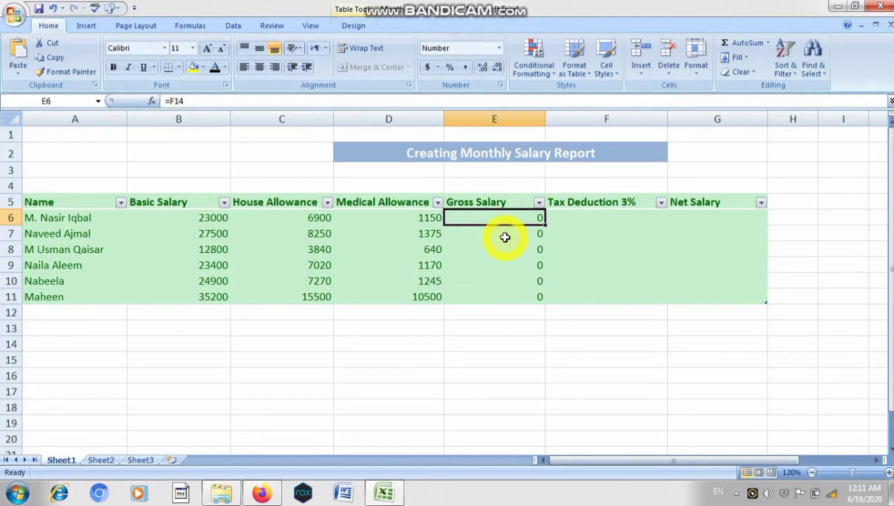
double_click(490, 218)
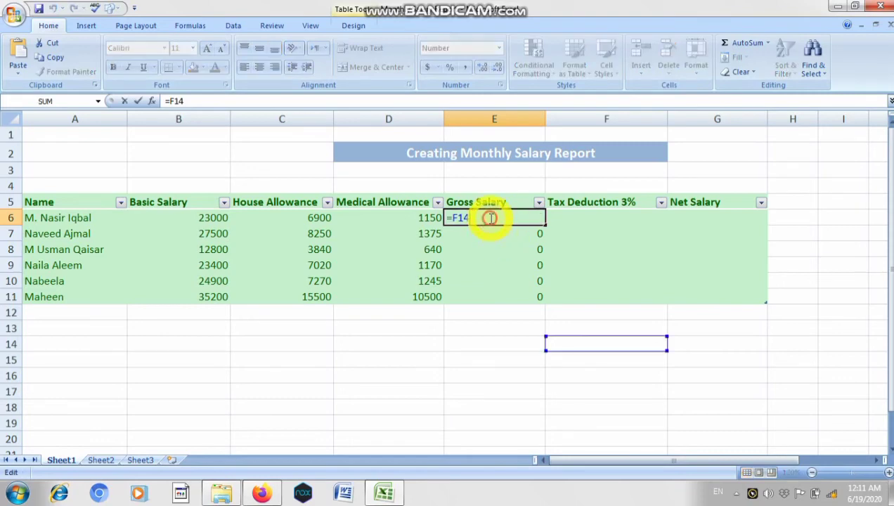
key(BackSpace)
key(BackSpace)
key(BackSpace)
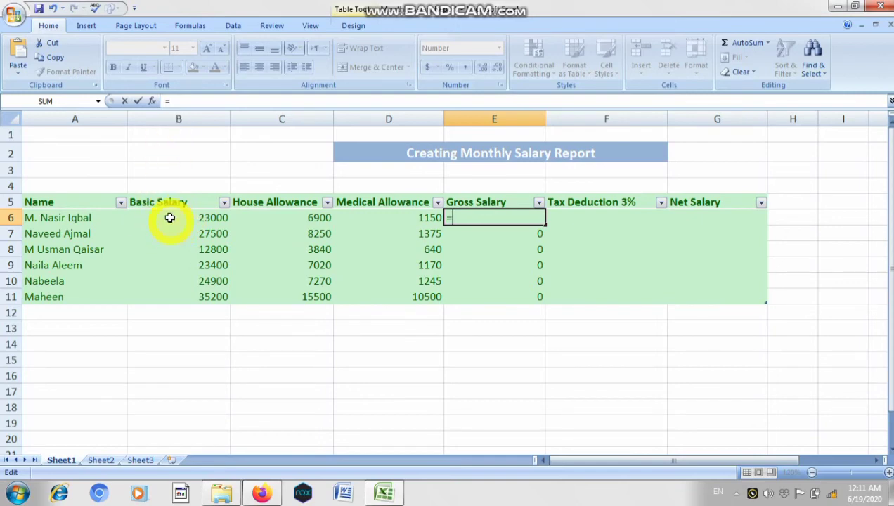
text(B6)
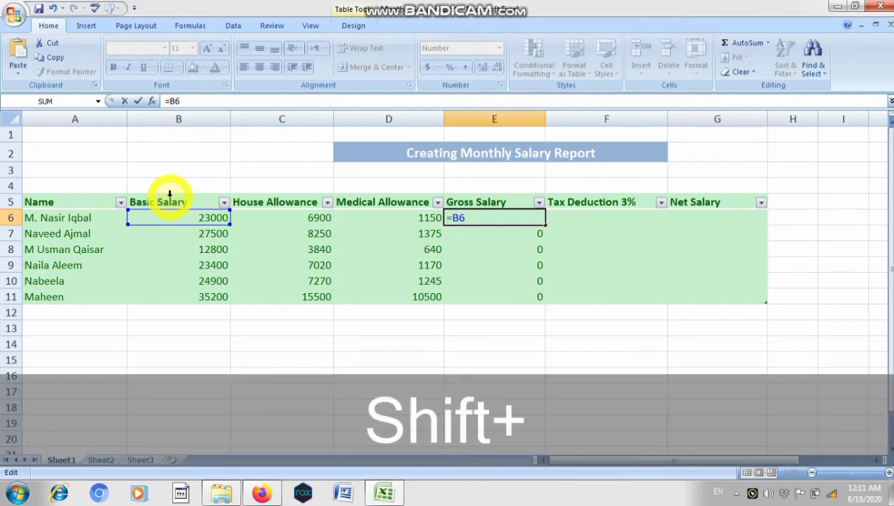
text(+)
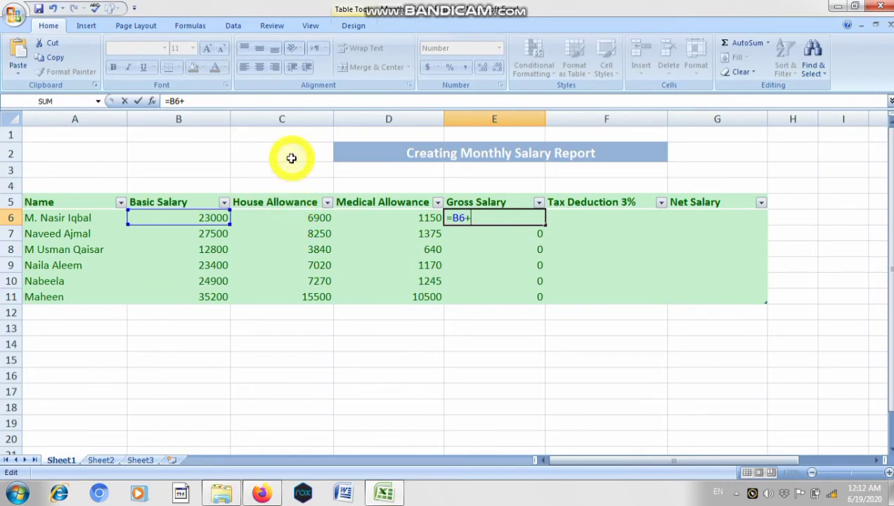
text(C6)
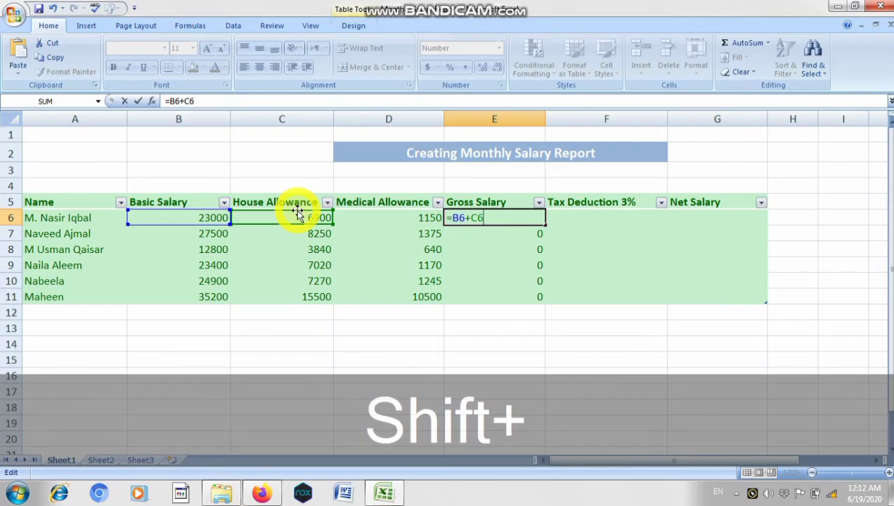
text(+)
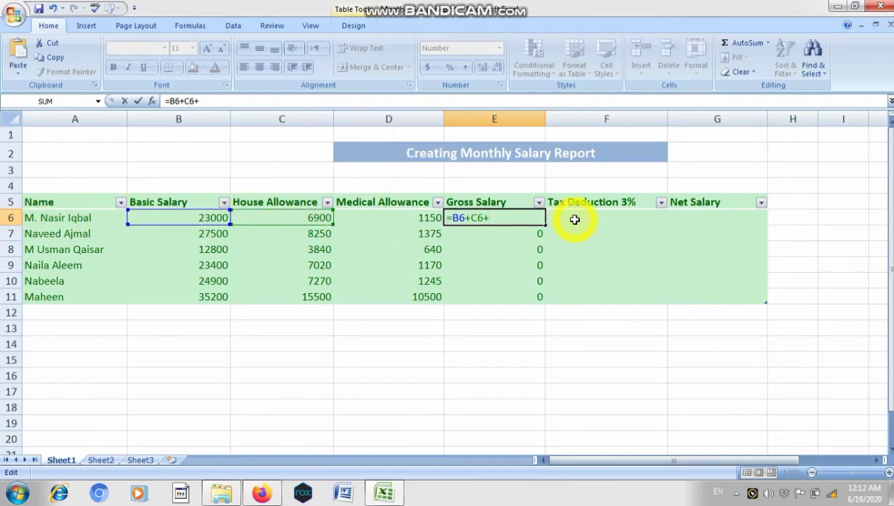
text(D)
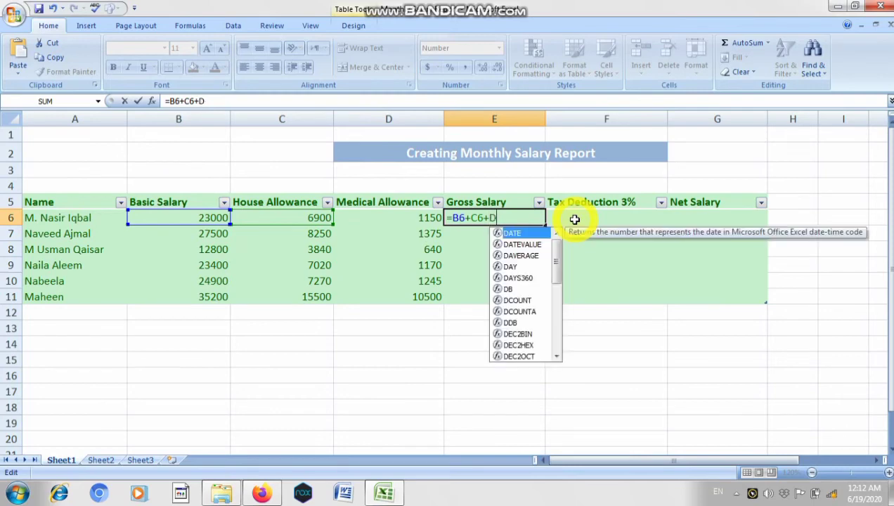
text(6)
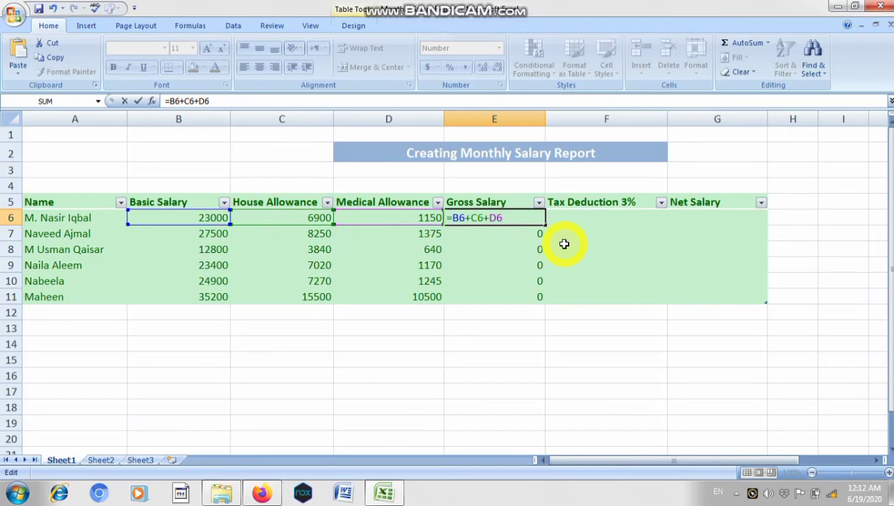
key(Return)
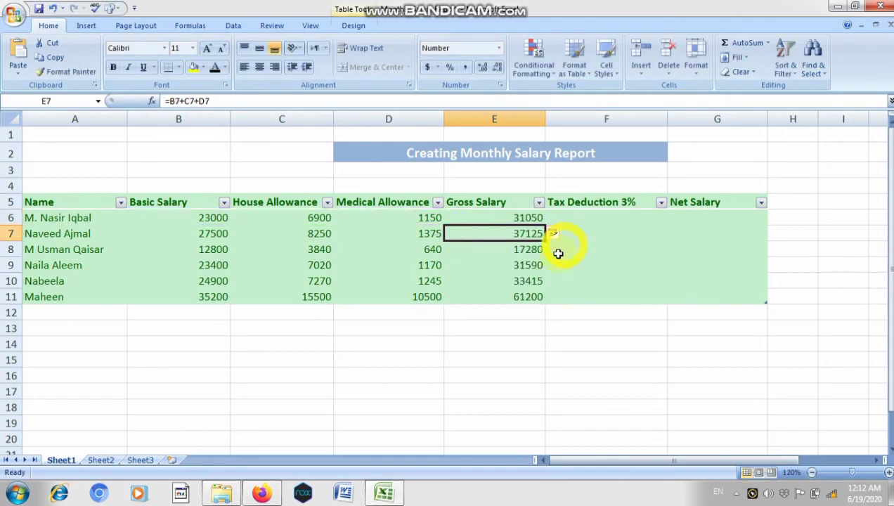
- Clear the automatically filled gross salary formulas from cells E7 to E11
drag(515, 303, 506, 239)
key(Delete)
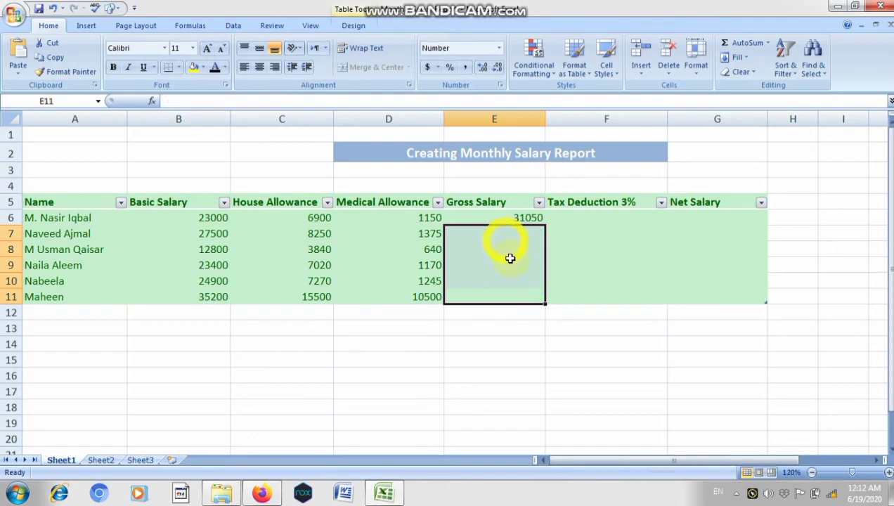
click(527, 313)
- Review the gross salary formula in E6, and undo the automatic fill of the rows below it
click(522, 218)
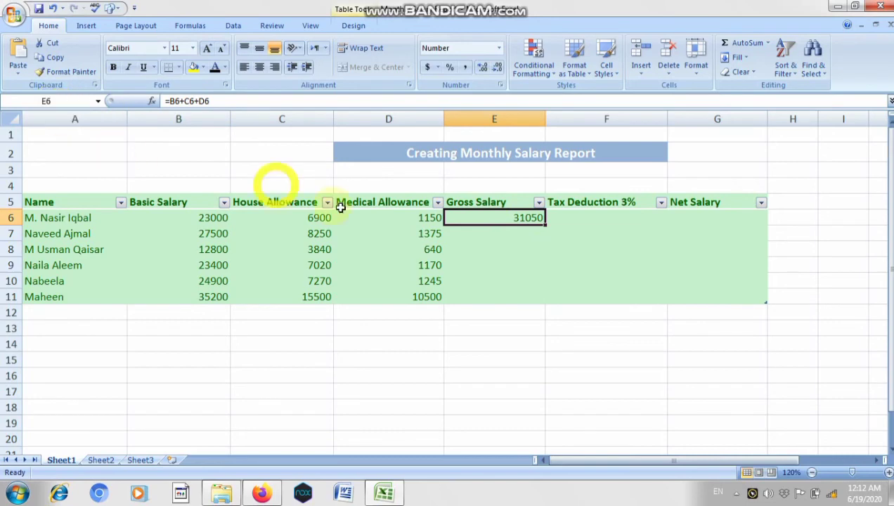
click(476, 222)
double_click(476, 222)
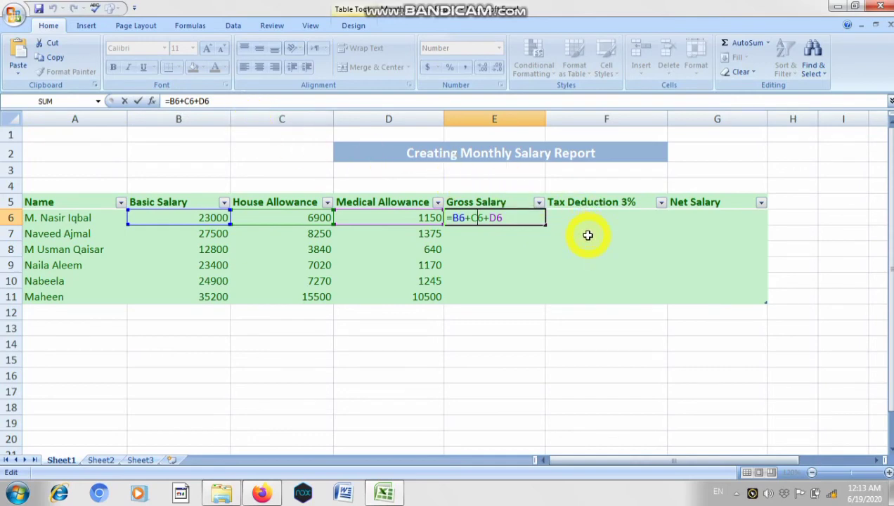
key(Return)
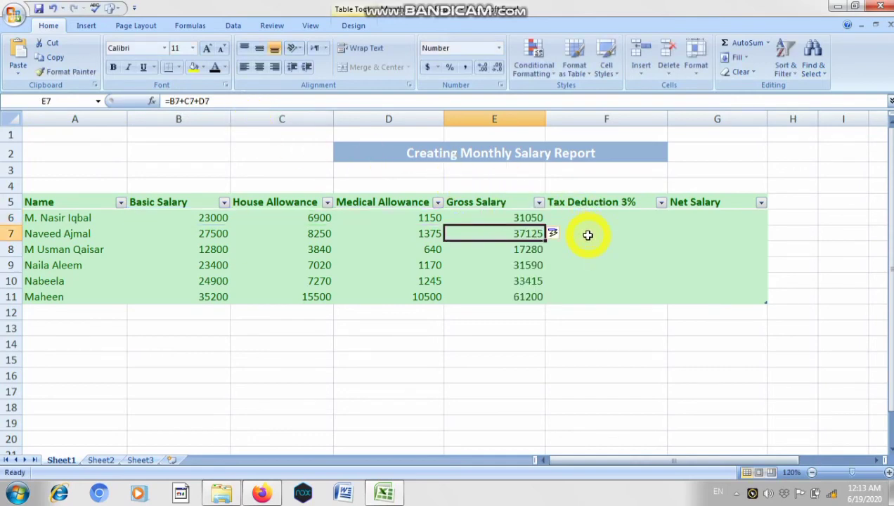
key(ctrl+z)
click(555, 264)
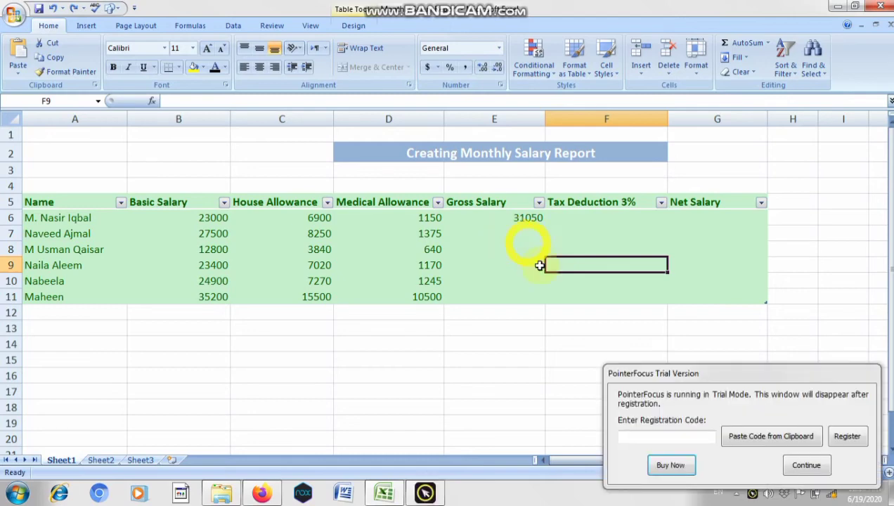
- Move the trial pop-up out of the way and enter the tax deduction formula =3%*E6 in cell F6
drag(677, 369, 527, 496)
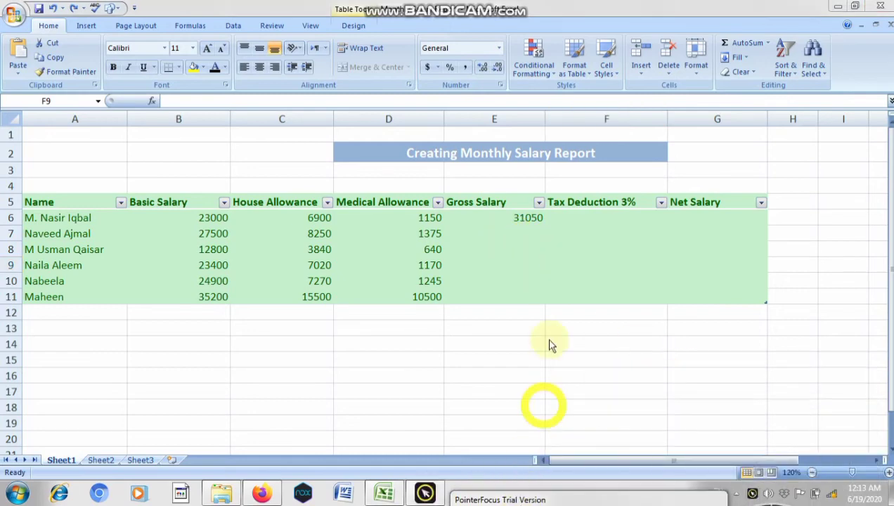
double_click(572, 215)
click(573, 216)
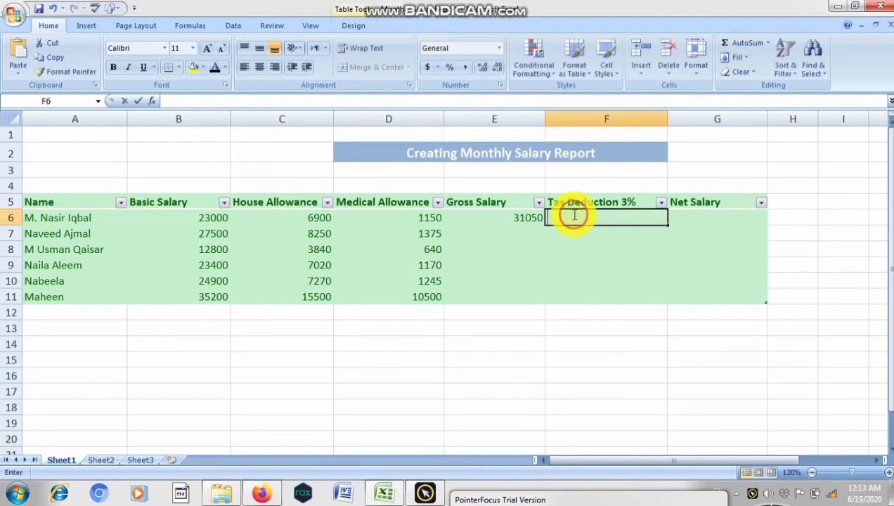
double_click(573, 216)
text(=)
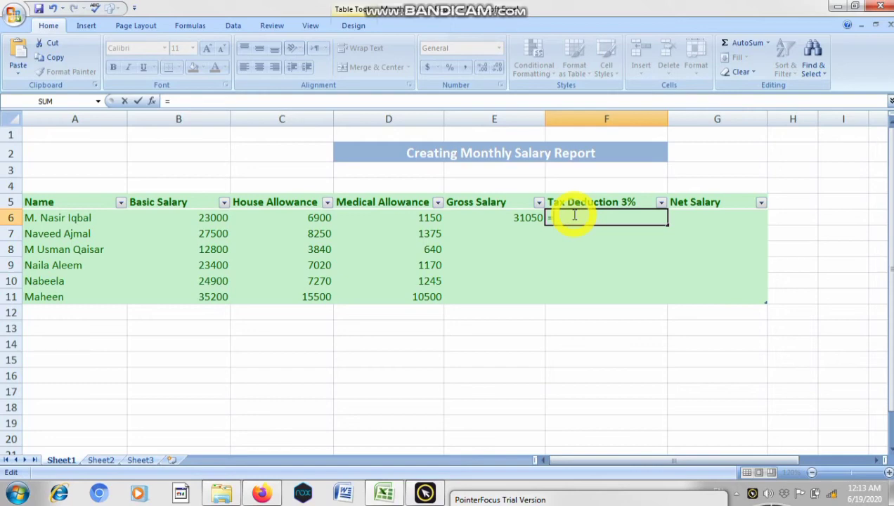
text(3)
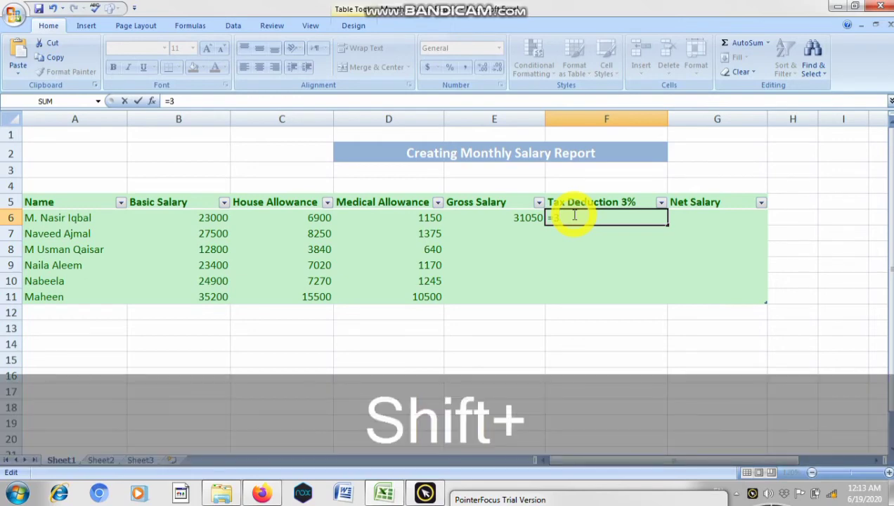
text(%*)
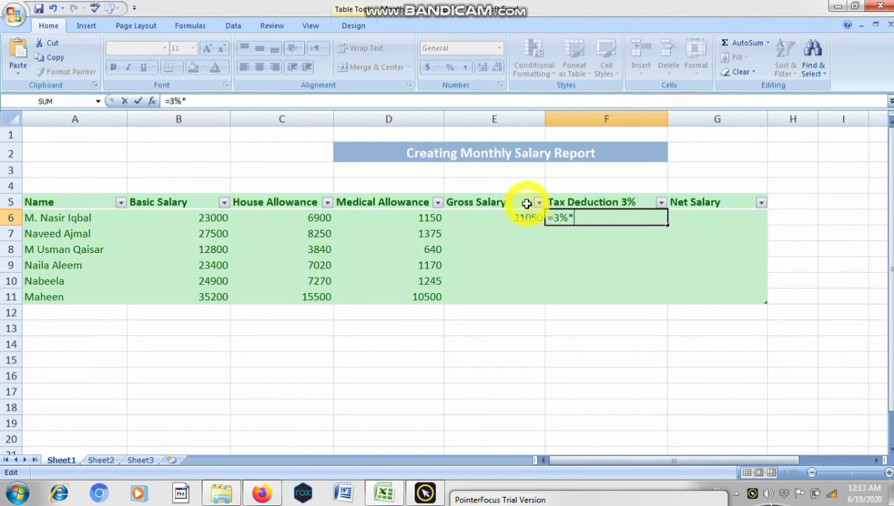
text(E)
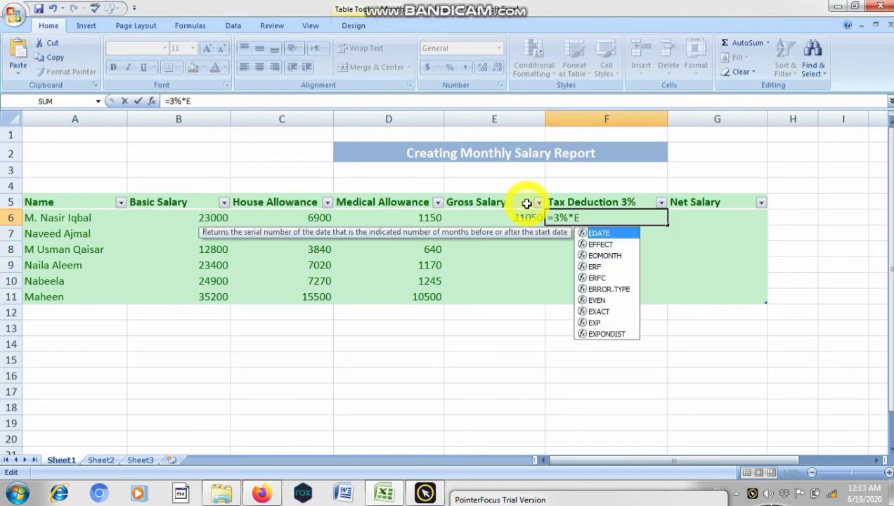
text(6)
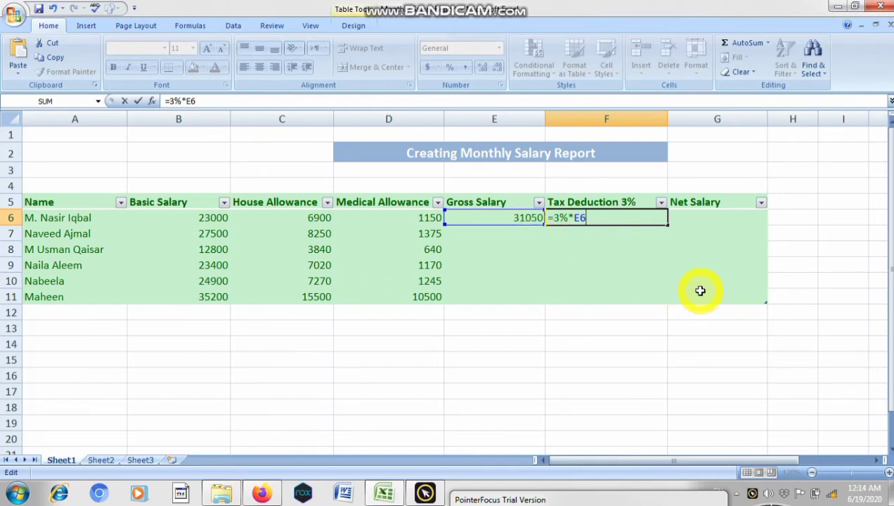
key(Return)
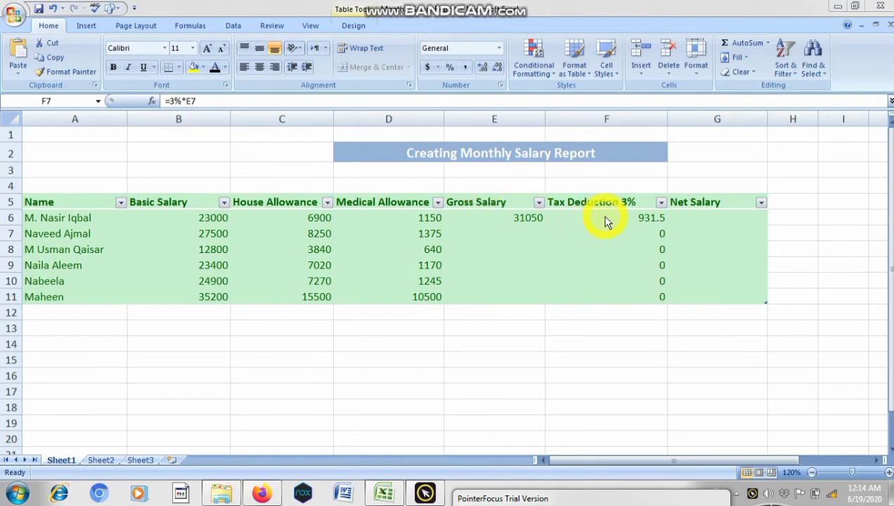
- Enter the net salary formula =E6-F6 in cell G6
click(724, 218)
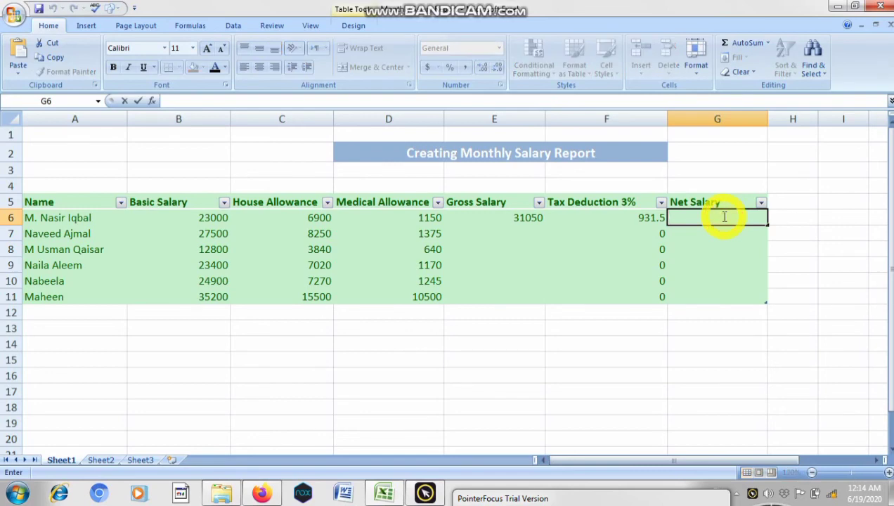
text(=)
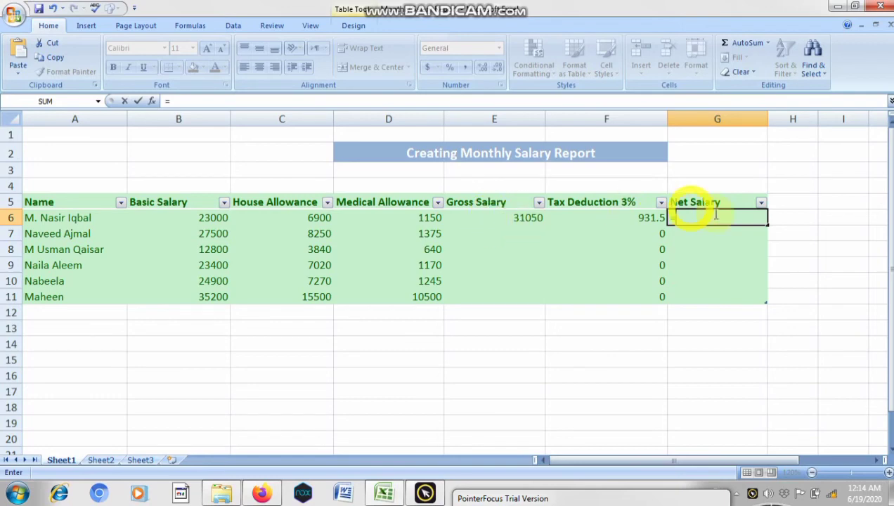
text(E6-)
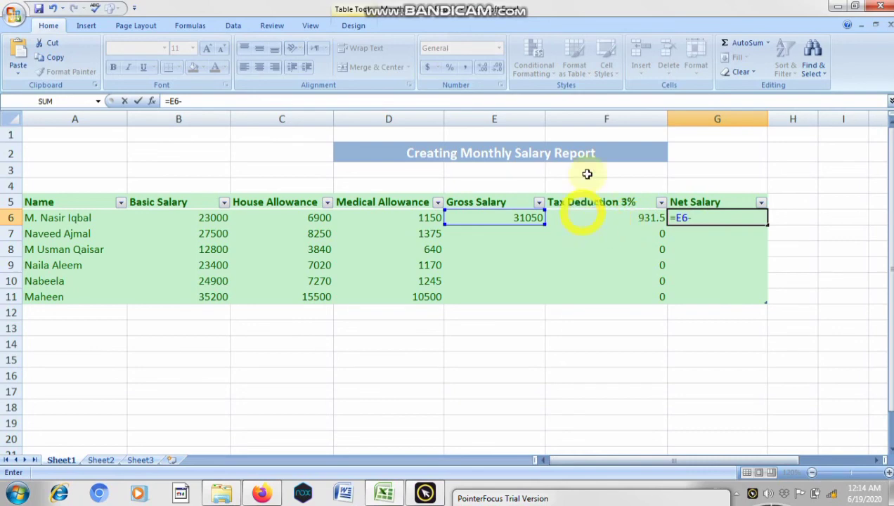
text(F6)
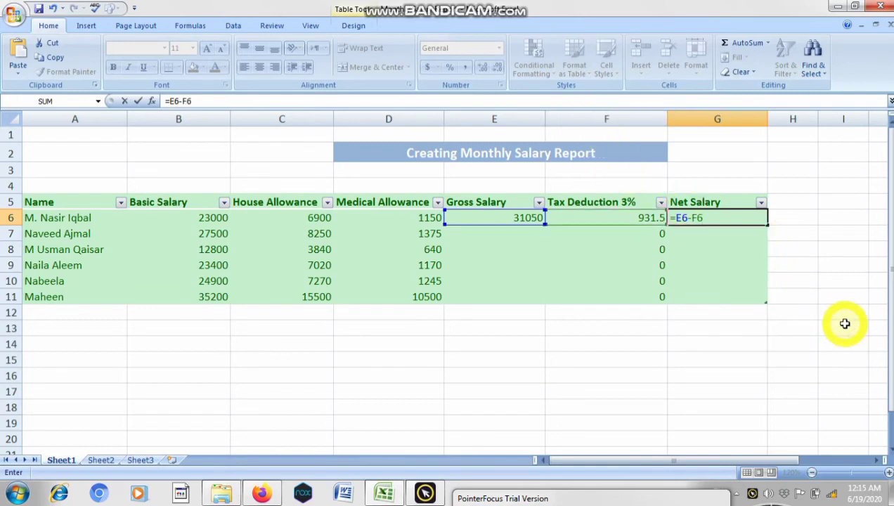
key(Return)
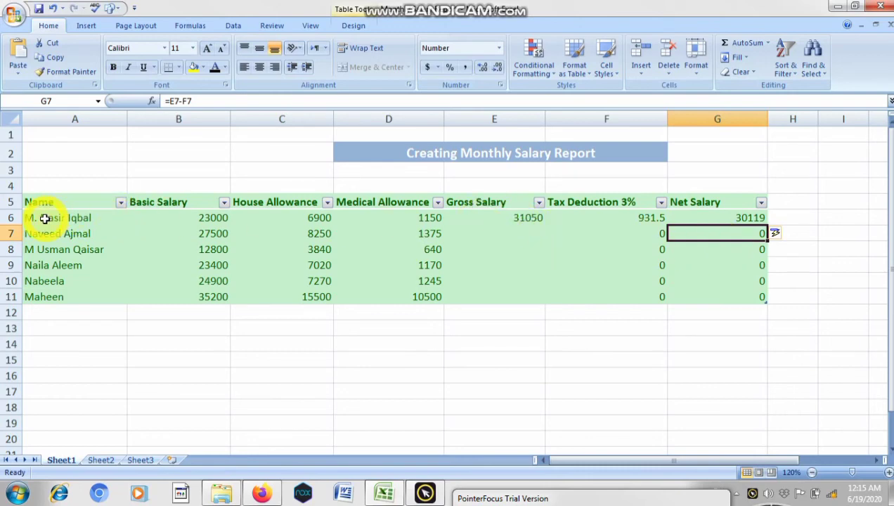
- Move the trial pop-up aside again and delete the formula from net salary cell G7
drag(634, 378, 530, 487)
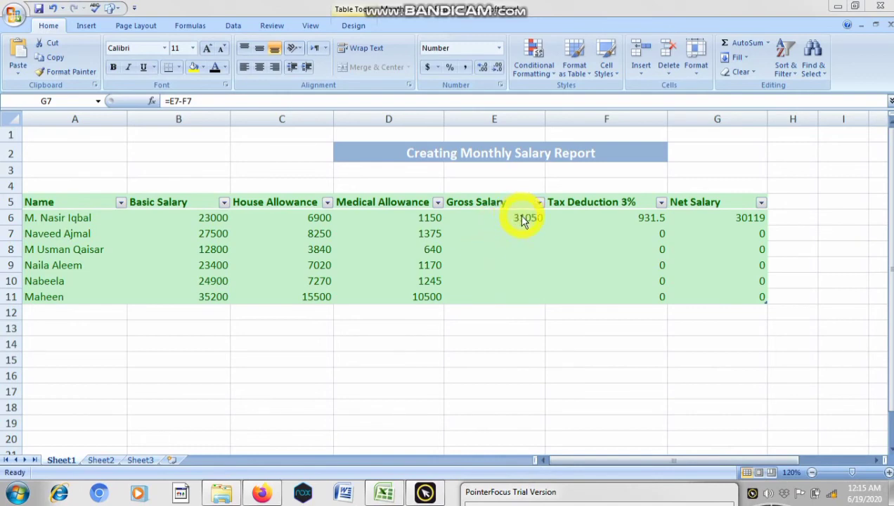
key(F2)
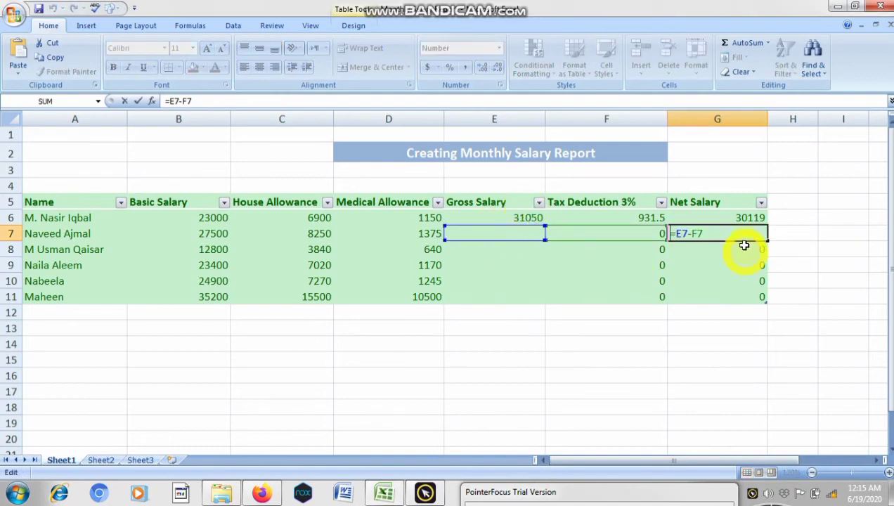
key(BackSpace)
key(BackSpace)
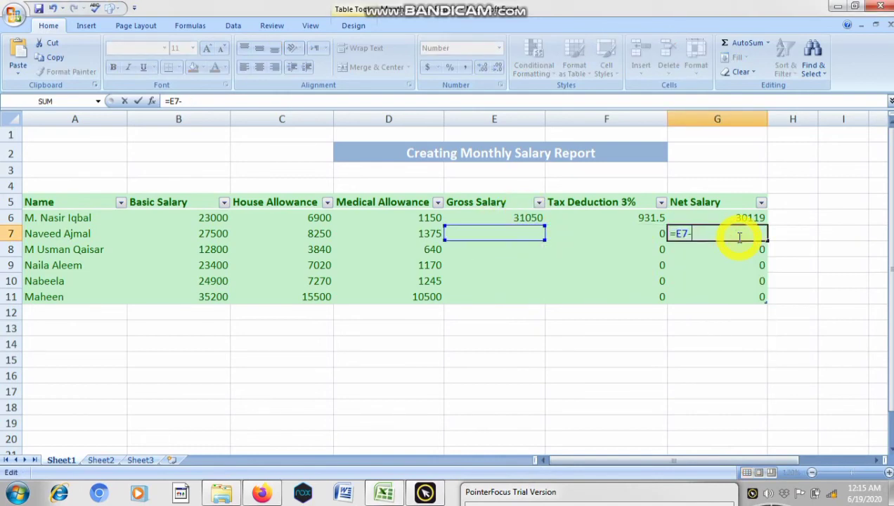
key(BackSpace)
key(BackSpace)
key(BackSpace)
key(BackSpace)
click(702, 246)
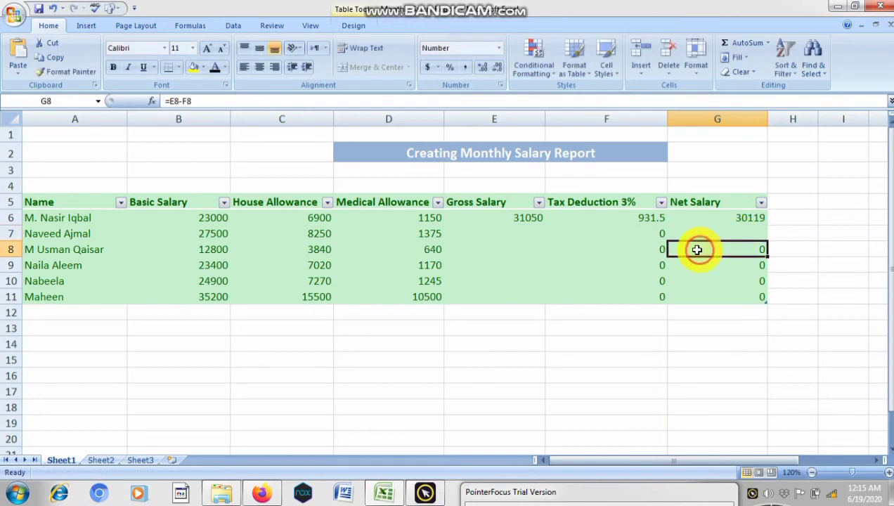
- Fill the gross salary formula from cell E6 down through E11
click(502, 220)
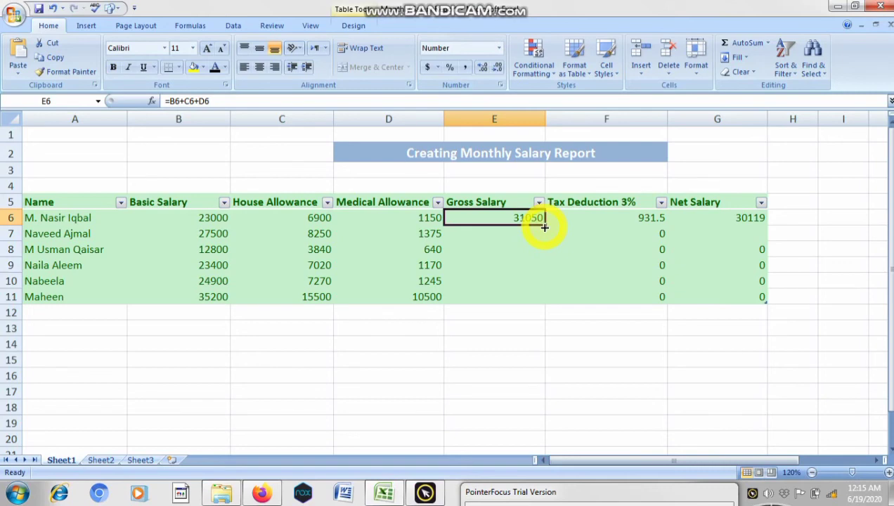
drag(544, 227, 536, 300)
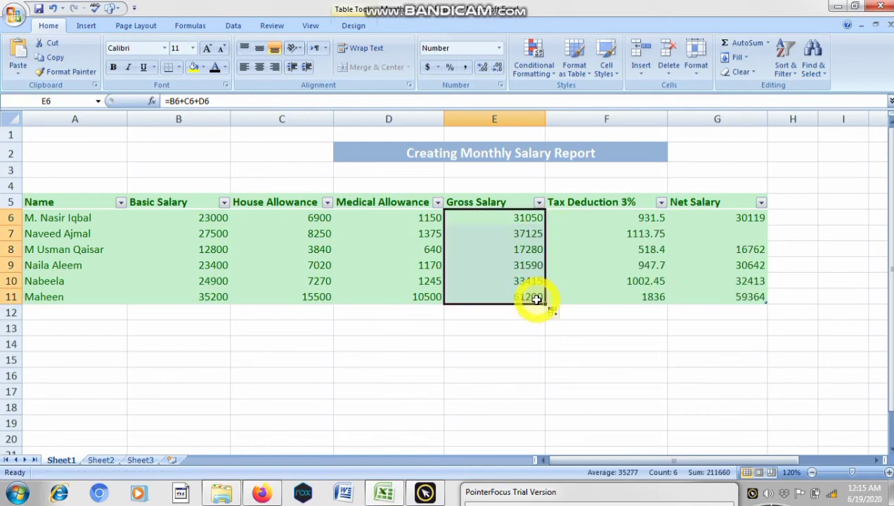
- Fill the net salary formula from cell G6 down into the empty cell G7
click(745, 235)
click(760, 220)
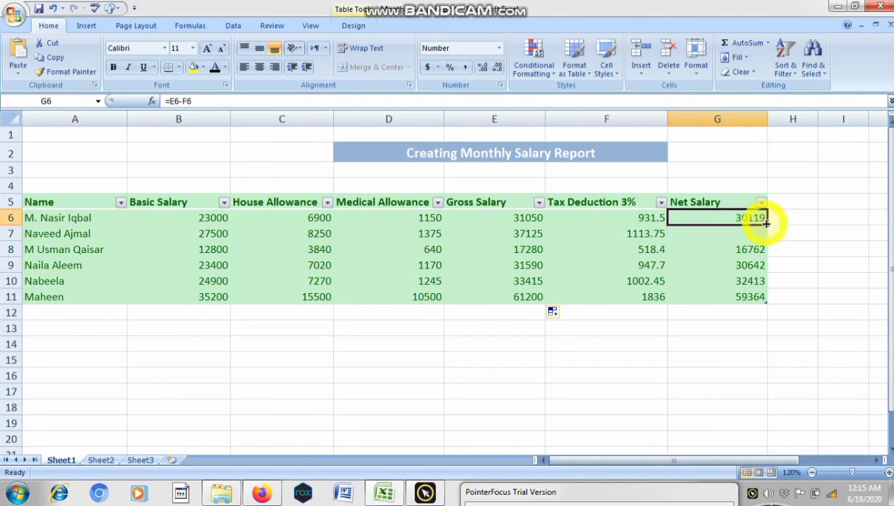
drag(761, 222, 765, 237)
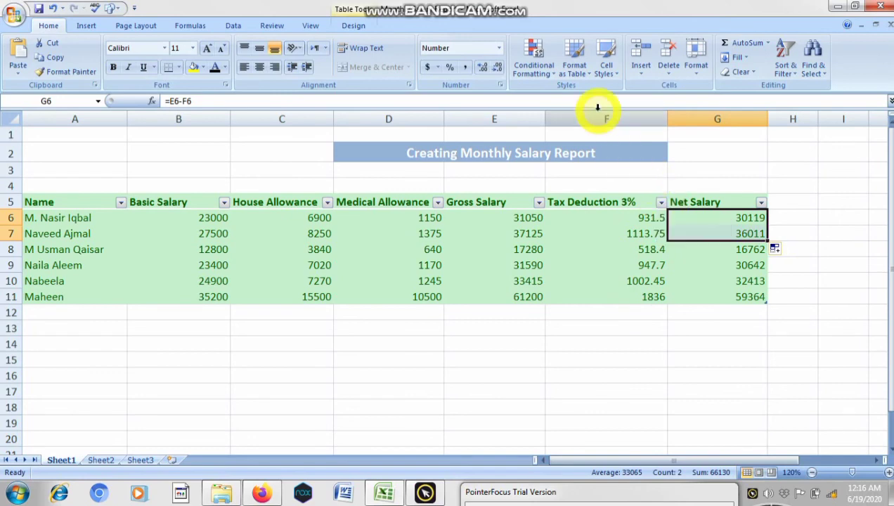
- Format the tax deduction values in F6:F11 with the Number category and 0 decimal places
click(661, 201)
click(639, 427)
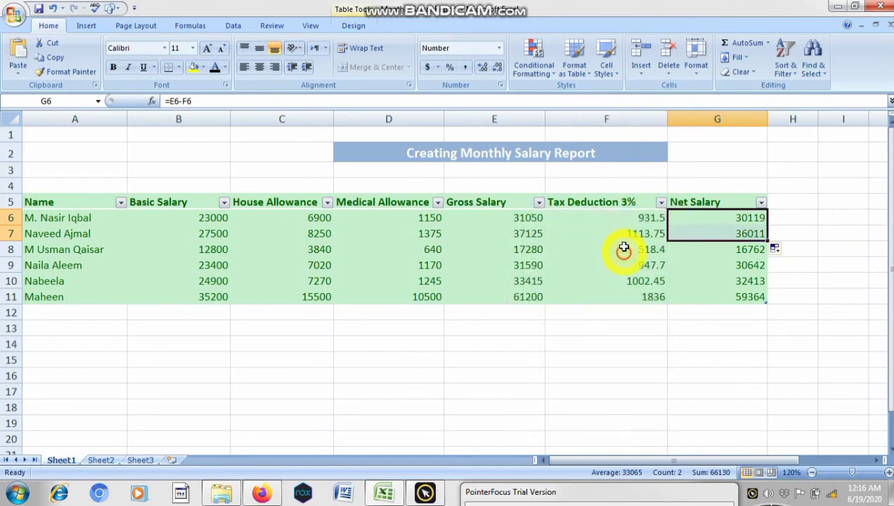
drag(625, 220, 624, 298)
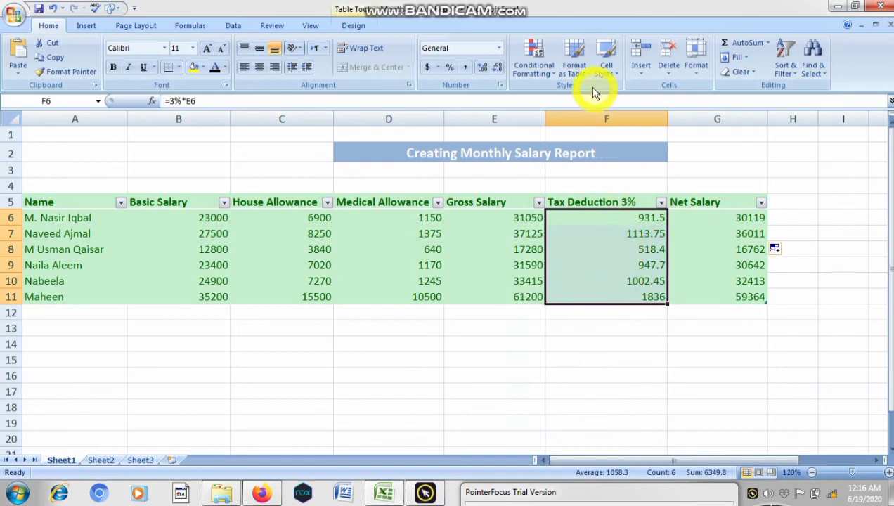
click(499, 48)
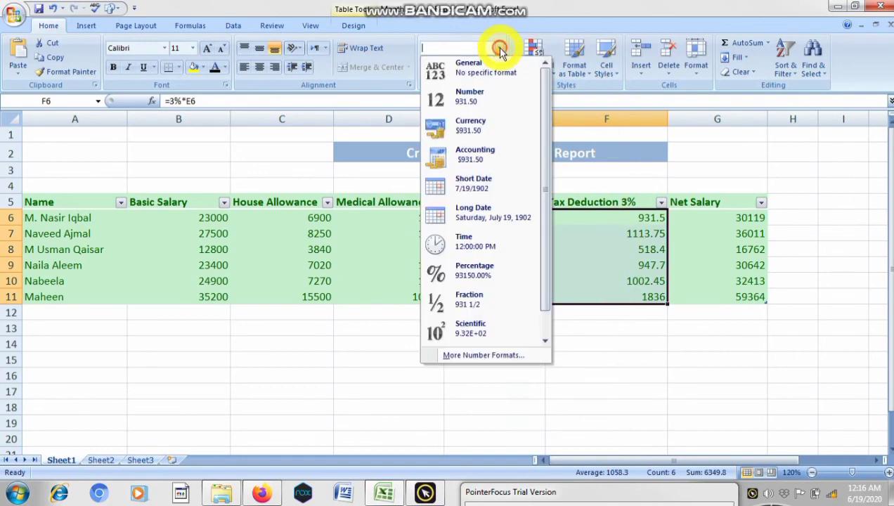
click(483, 354)
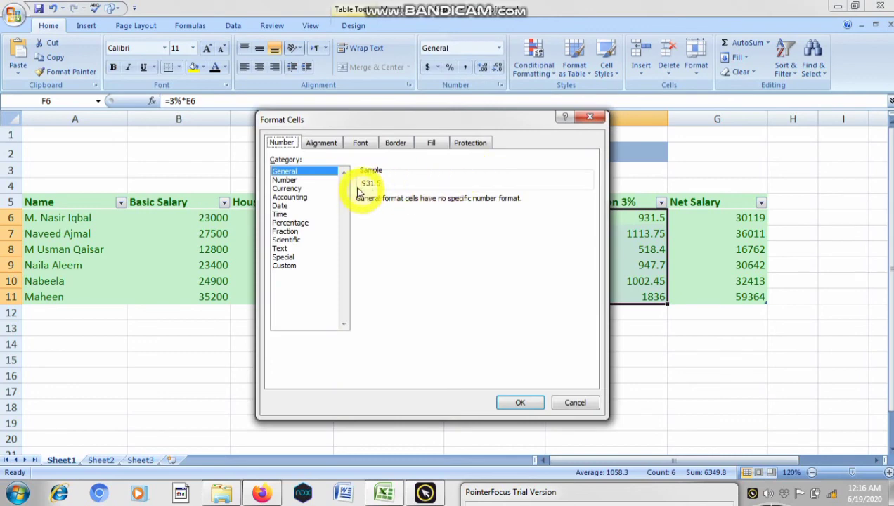
click(295, 180)
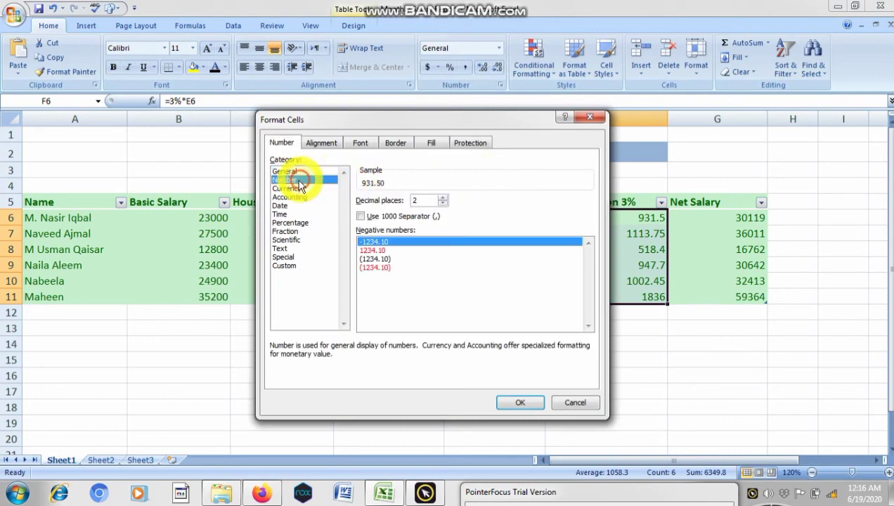
click(443, 205)
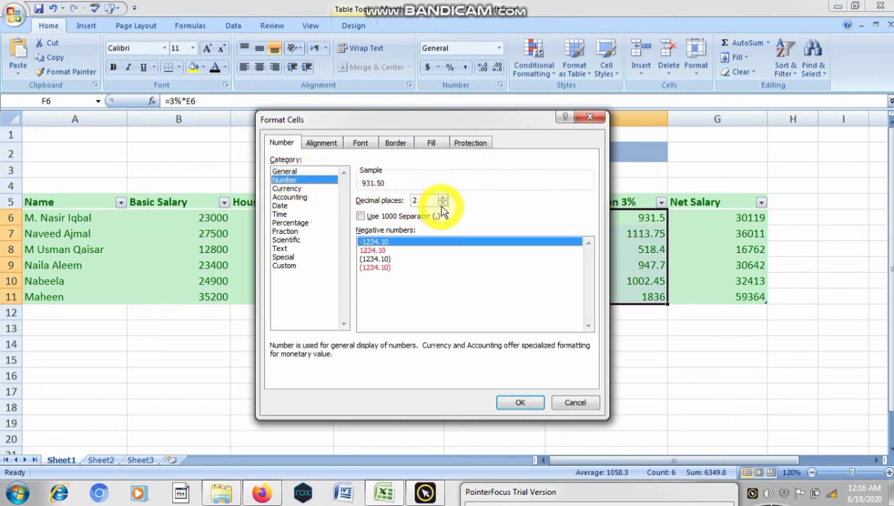
click(442, 205)
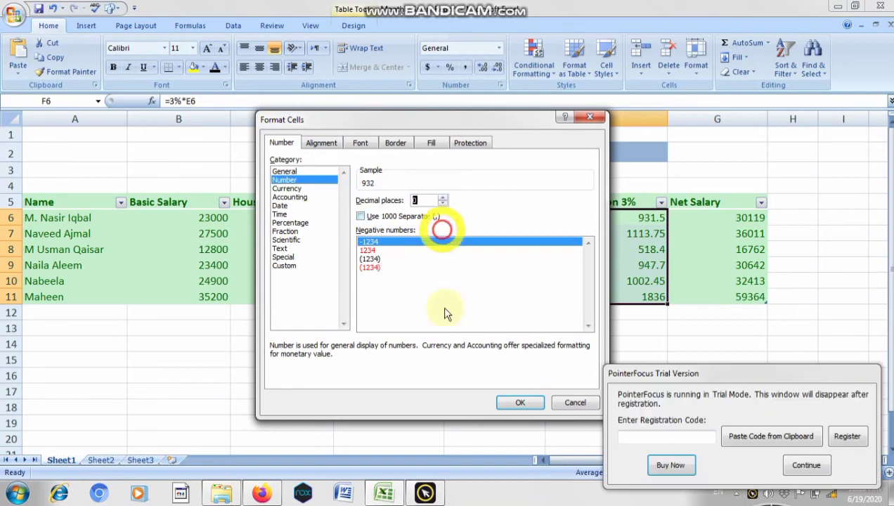
click(517, 404)
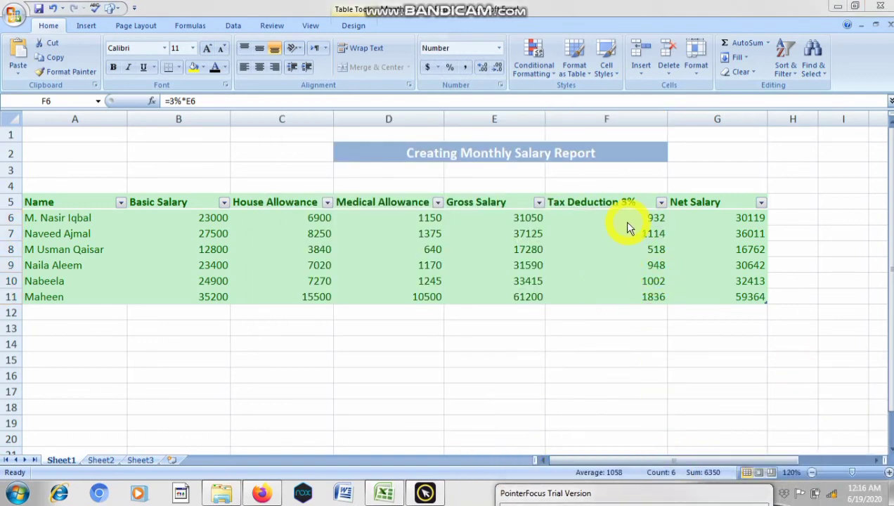